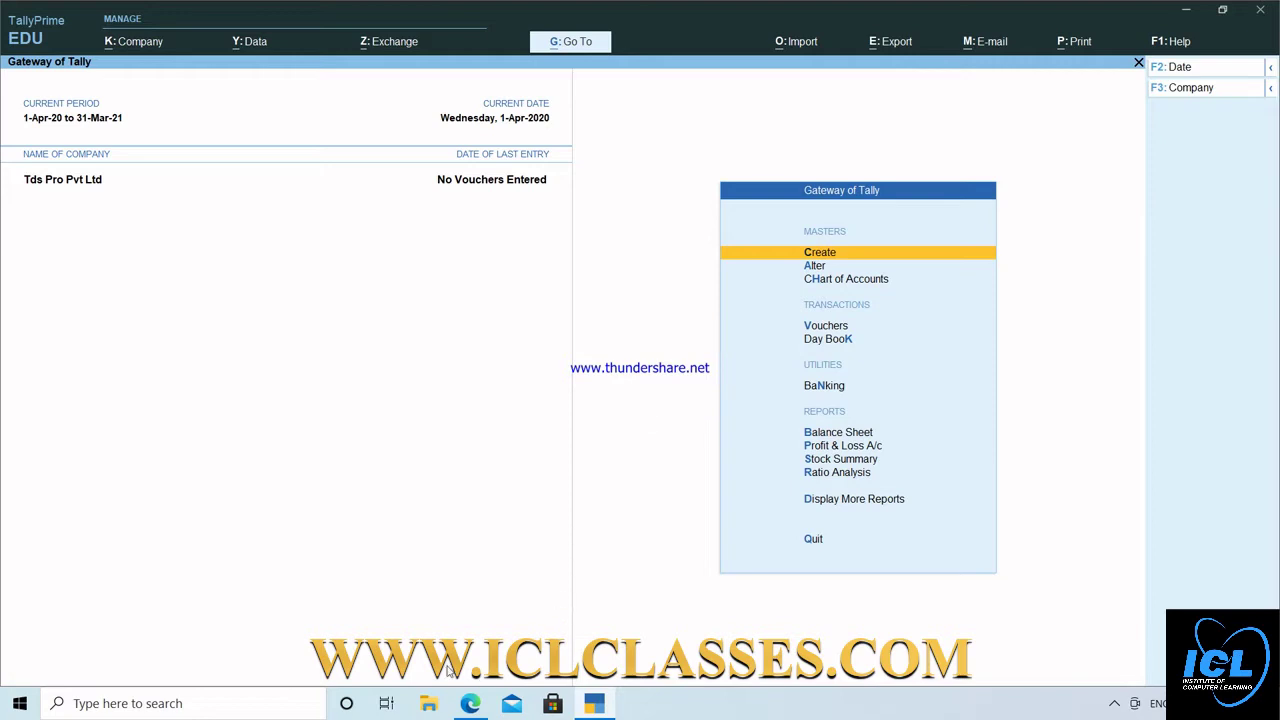
Bring up the TDS and TCS rate chart 2021 PDF in Edge at the 194C–194D rates.
left_click(470, 703)
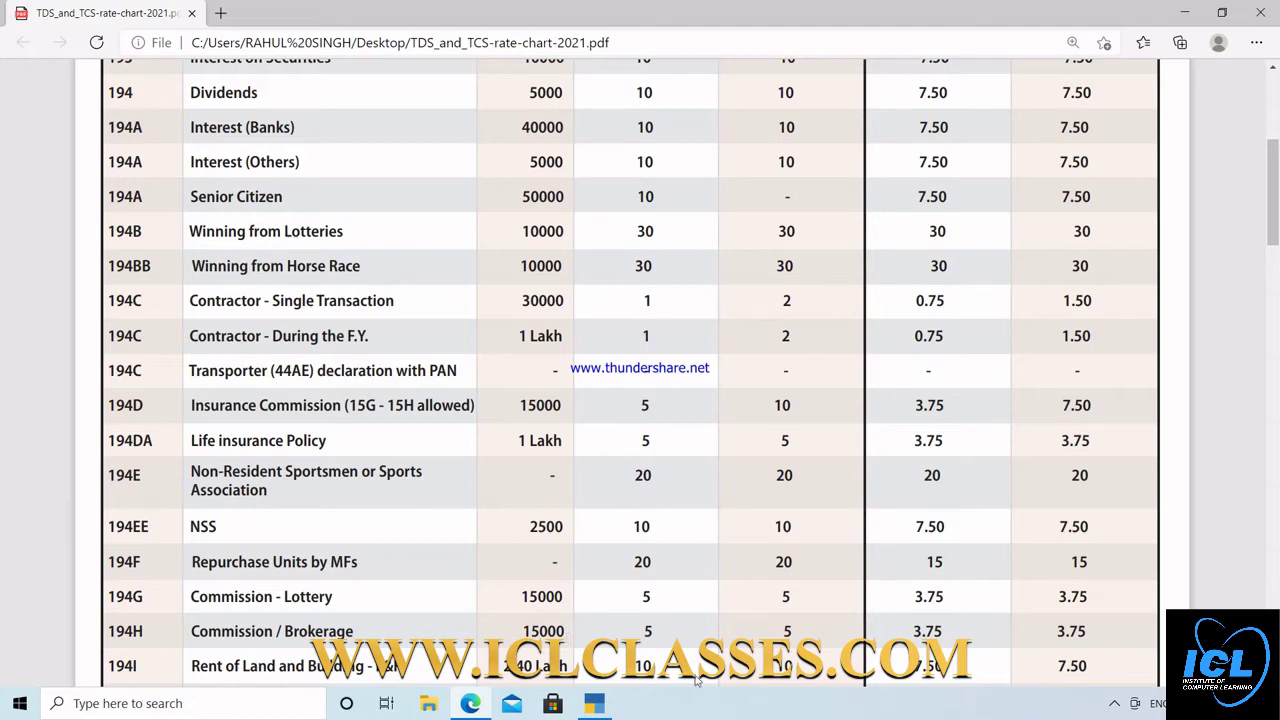
Enable TDS in Tds Pro Pvt Ltd's company features, keeping GST enabled.
left_click(596, 705)
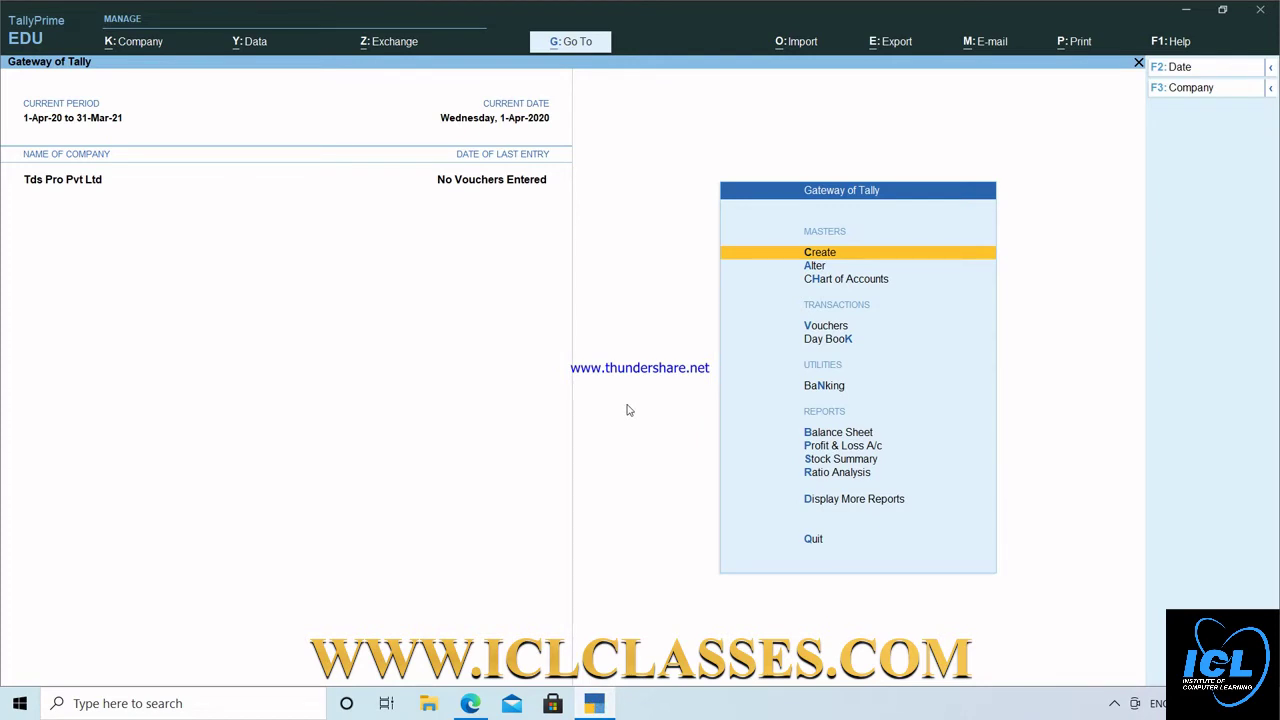
left_click(136, 45)
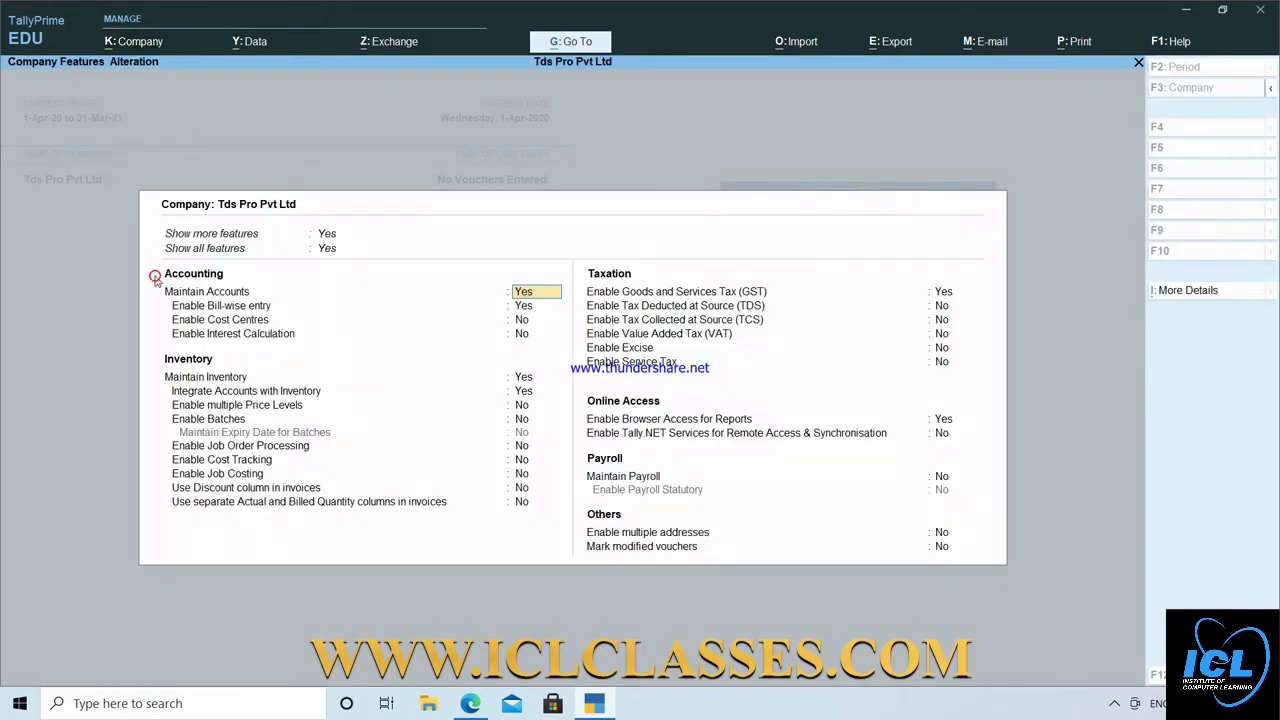
left_click(150, 275)
key("Down")
key("Down")
key("Down")
key("Down")
key("Down")
key("Down")
key("Down")
key("Down")
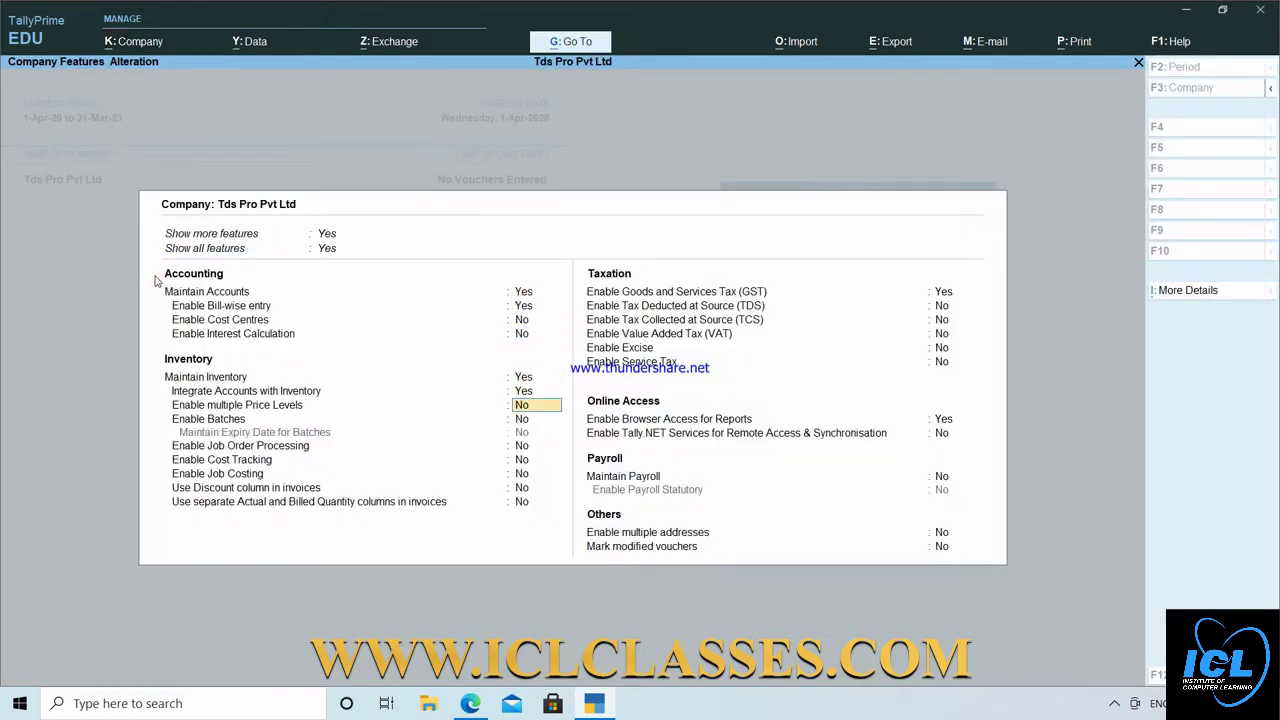
key("Down")
key("Down")
key("Down")
key("Down")
key("Down")
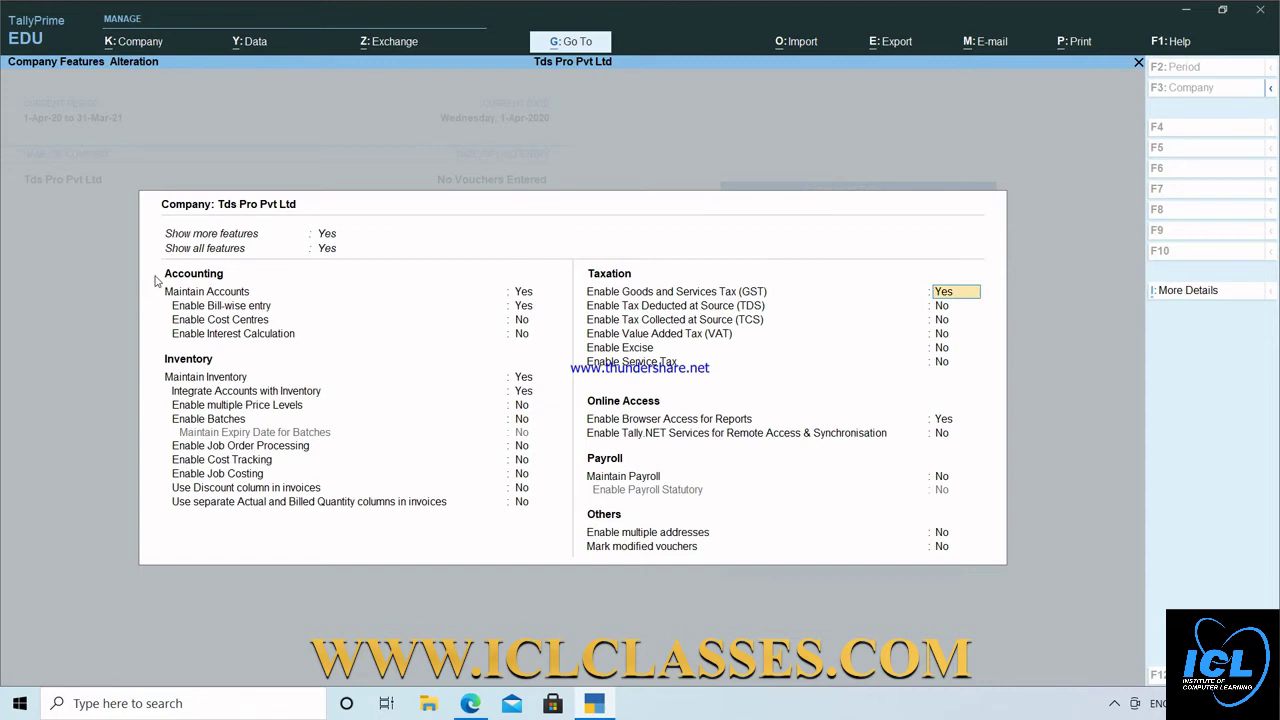
key("Return")
key("Return")
key("Return")
key("Return")
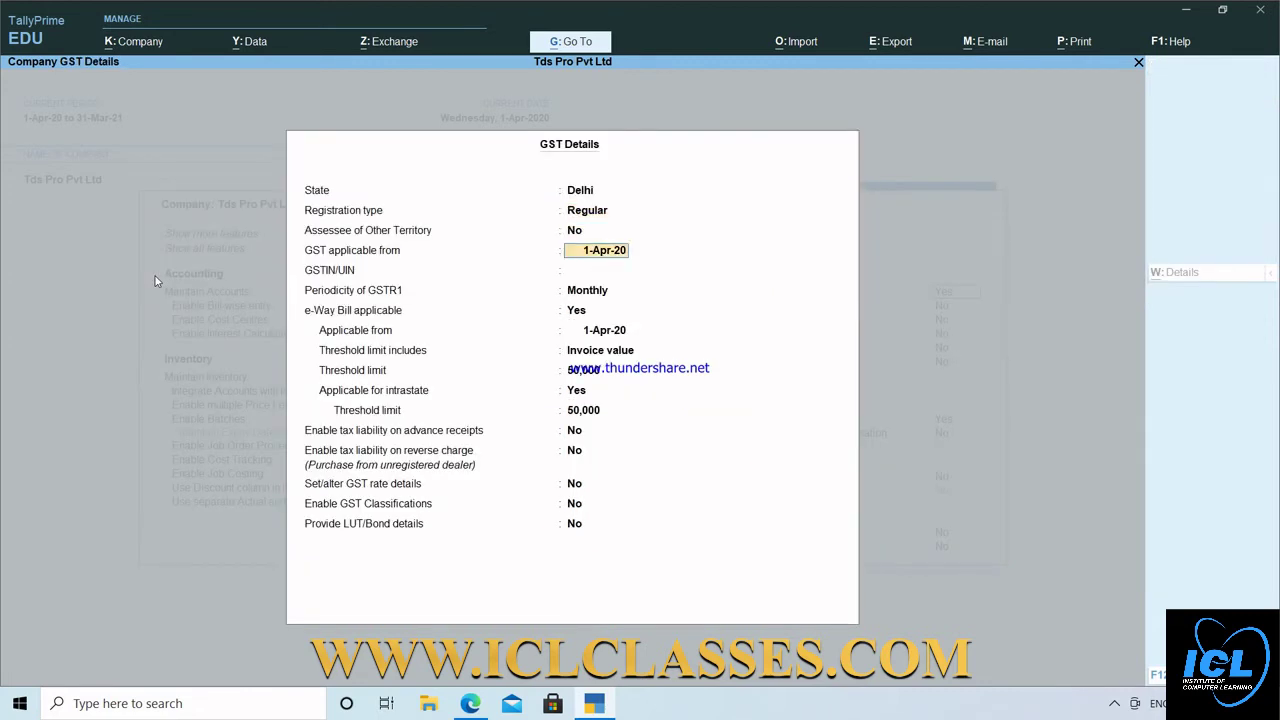
key("ctrl+a")
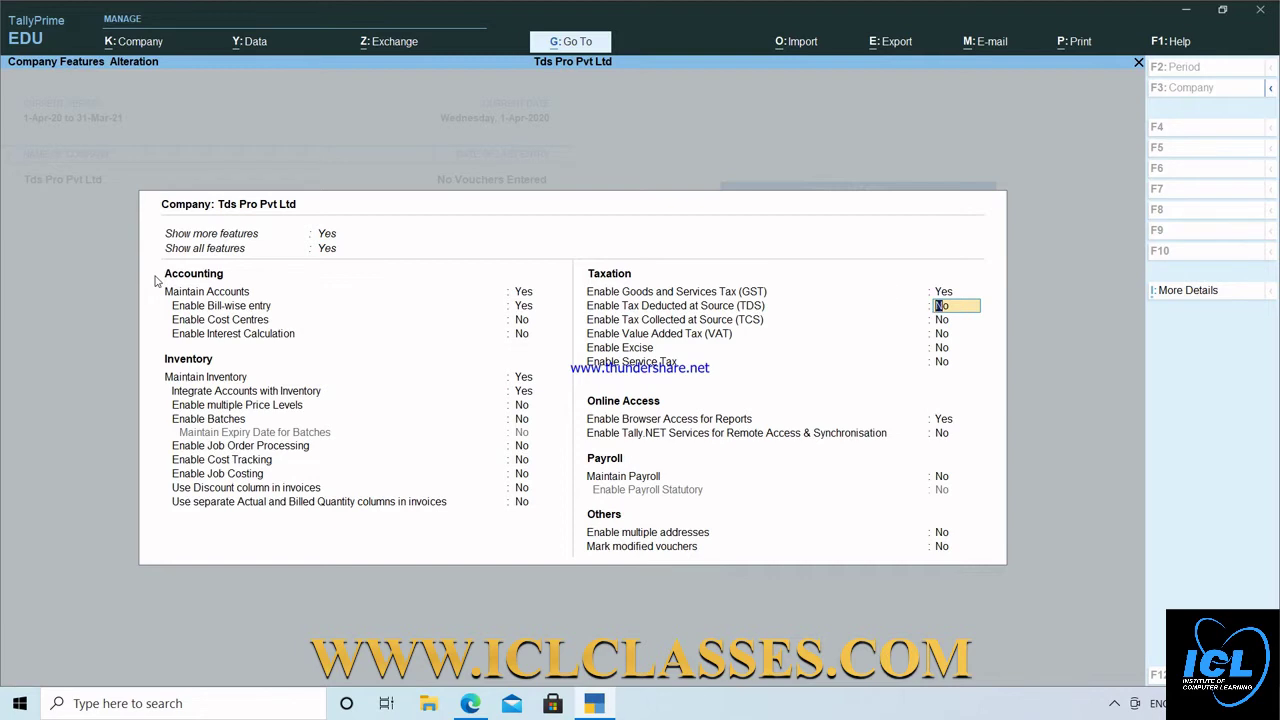
type("y")
key("Return")
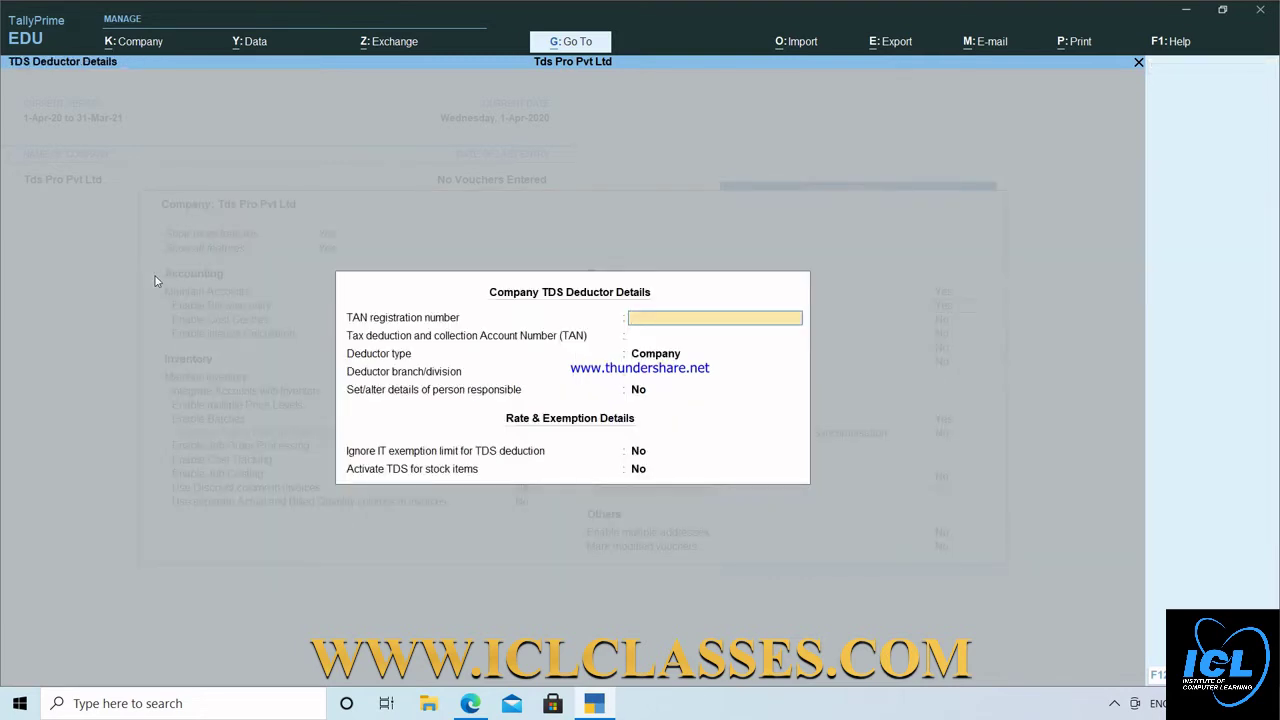
Enter the company's TAN, set deductor type to Company and leave branch blank.
key("Return")
key("Return")
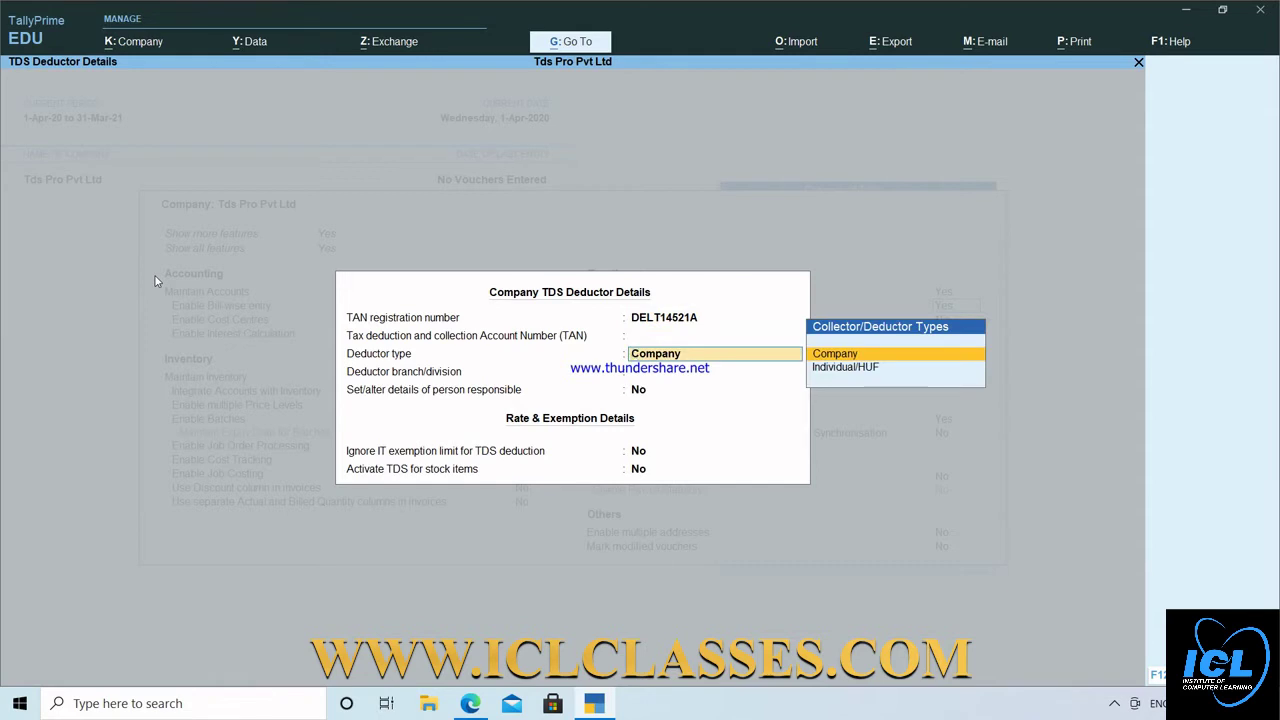
key("Down")
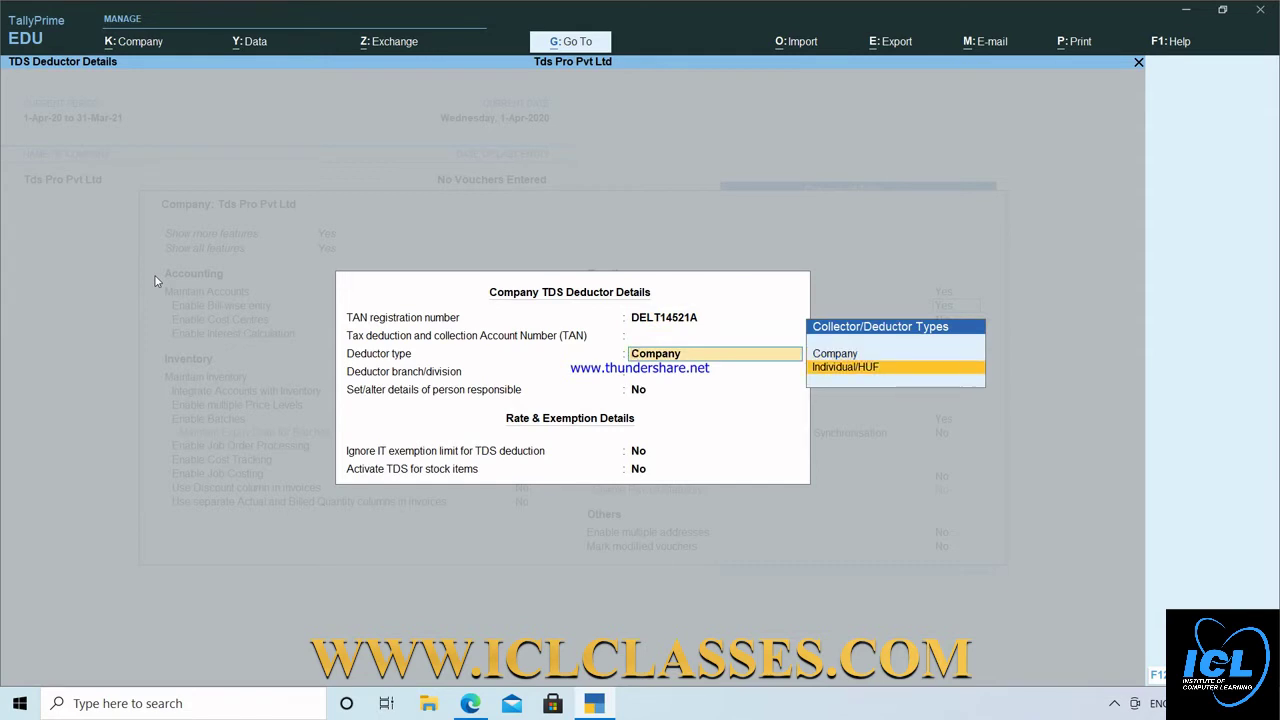
key("Up")
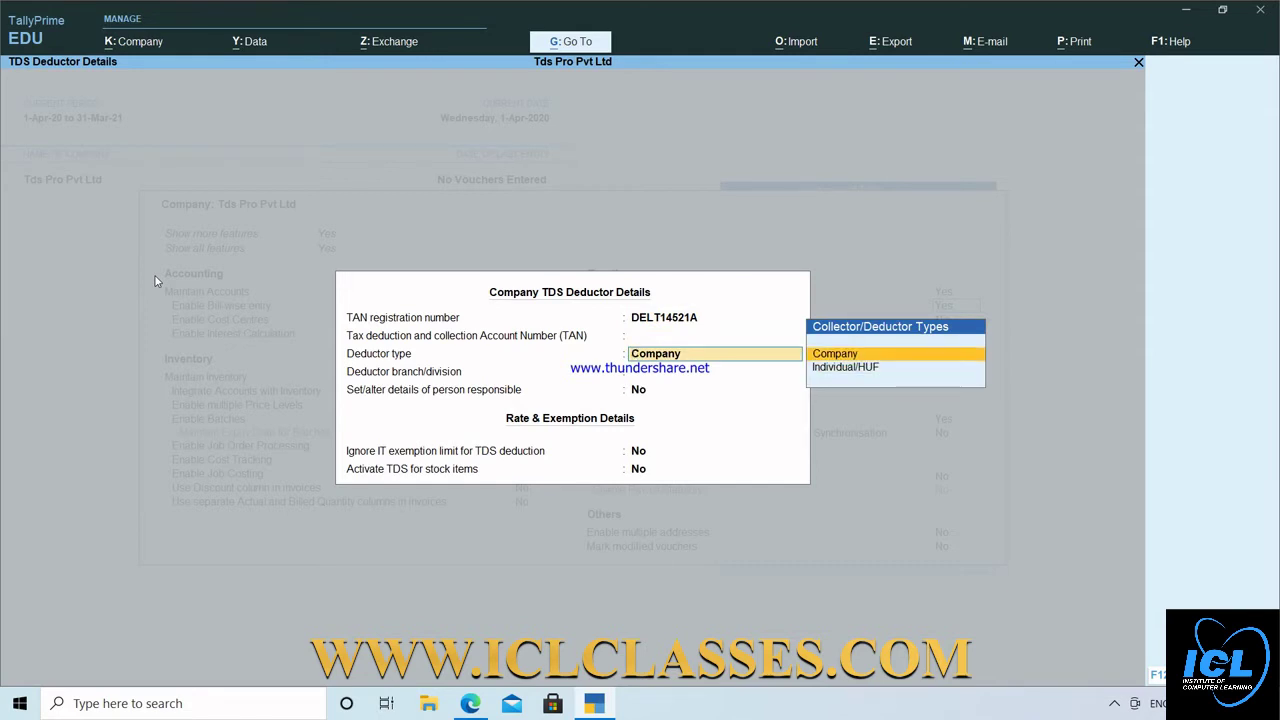
key("Return")
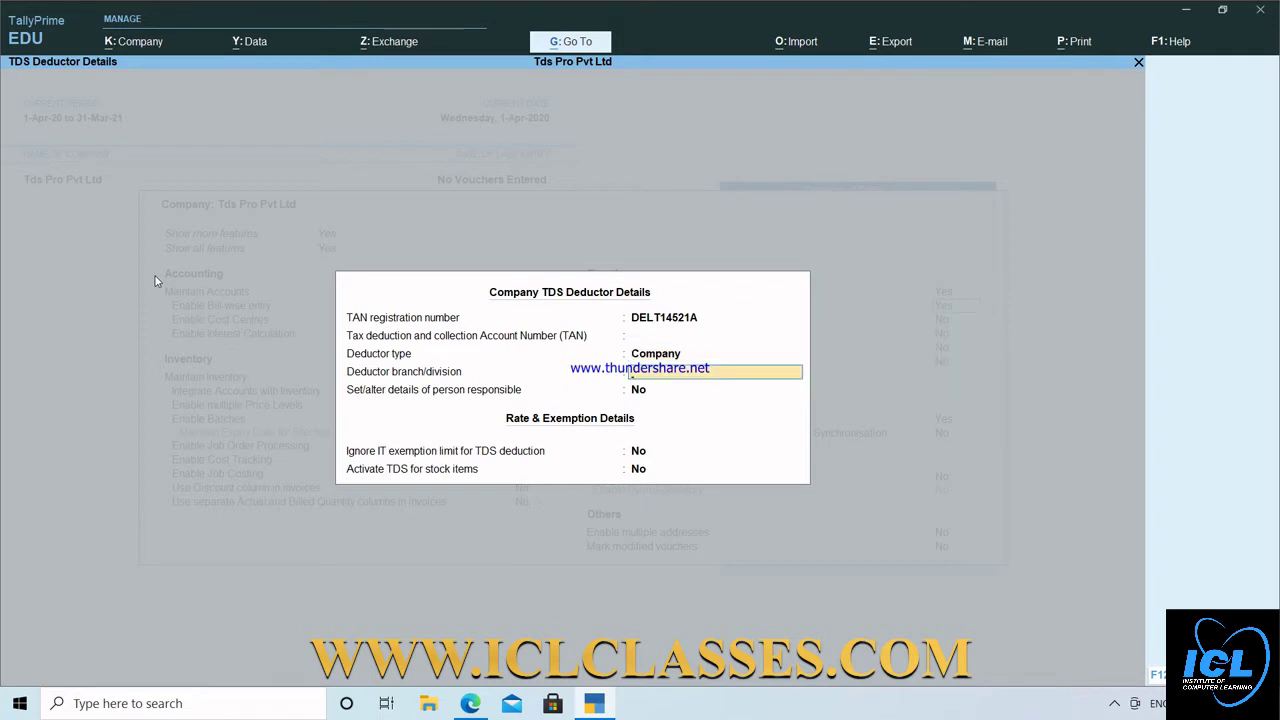
key("Return")
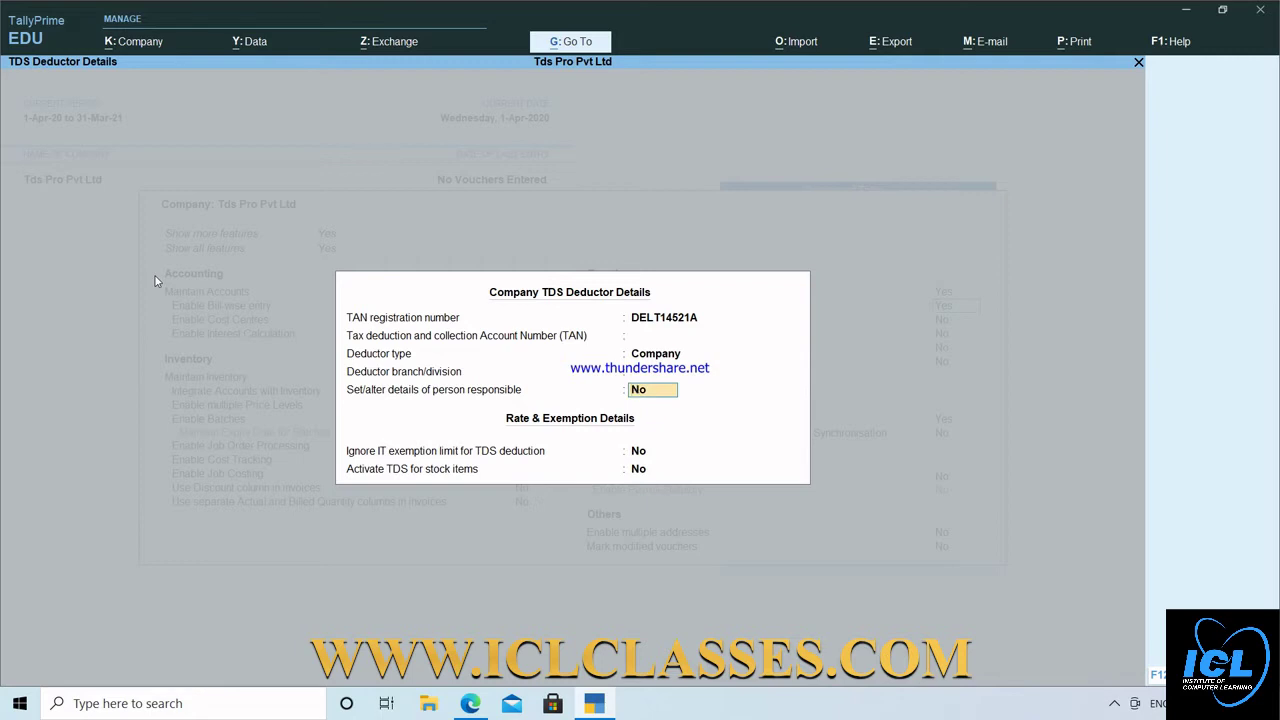
Enter the responsible person's name, father's name and designation Ceo.
key("Return")
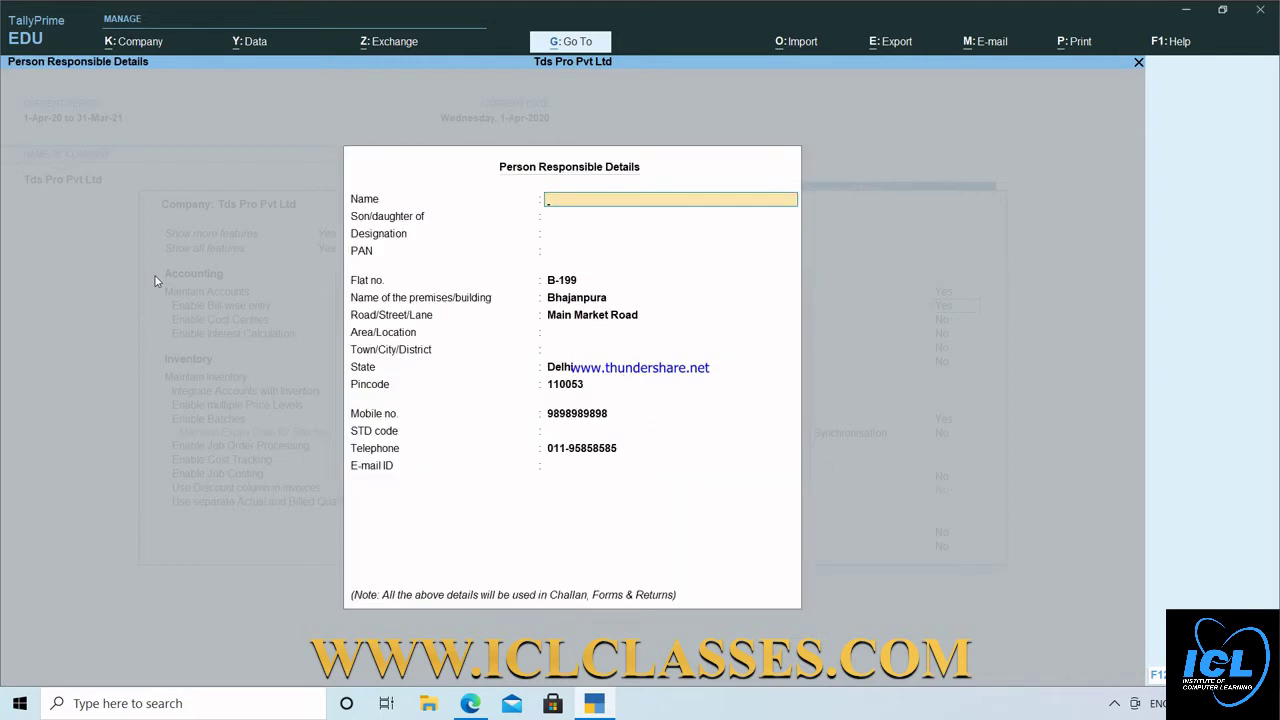
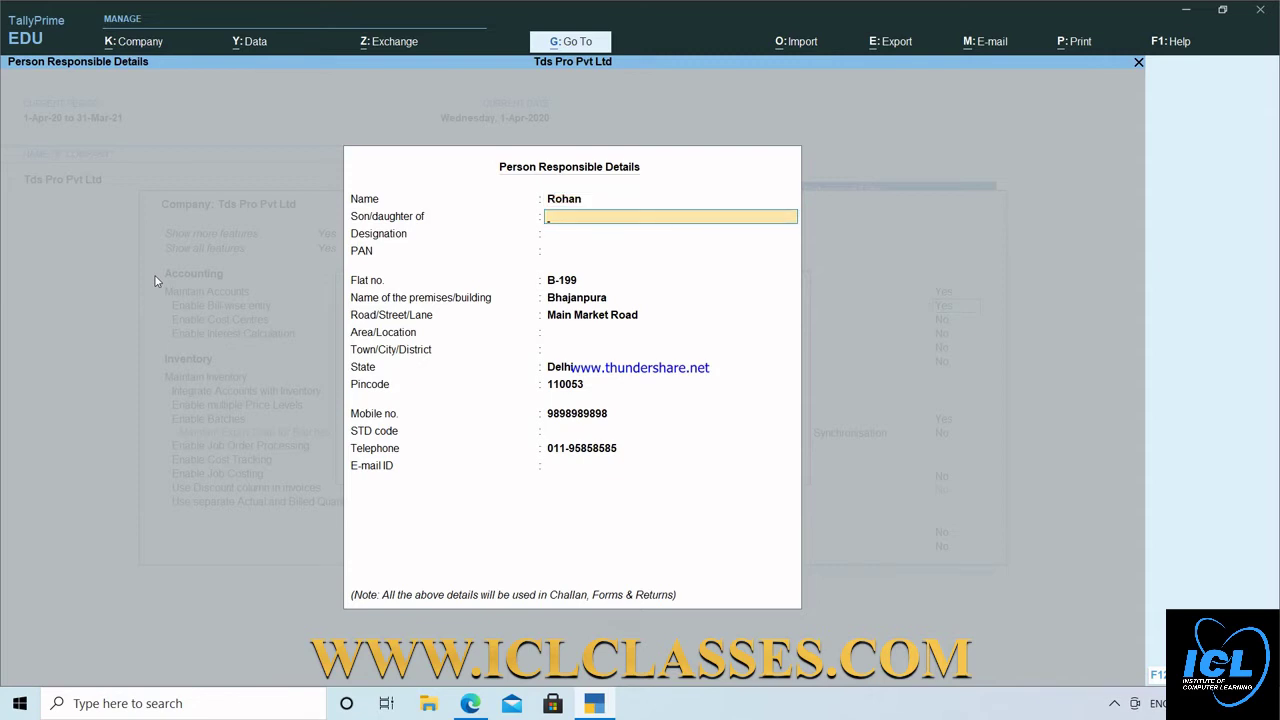
key("Return")
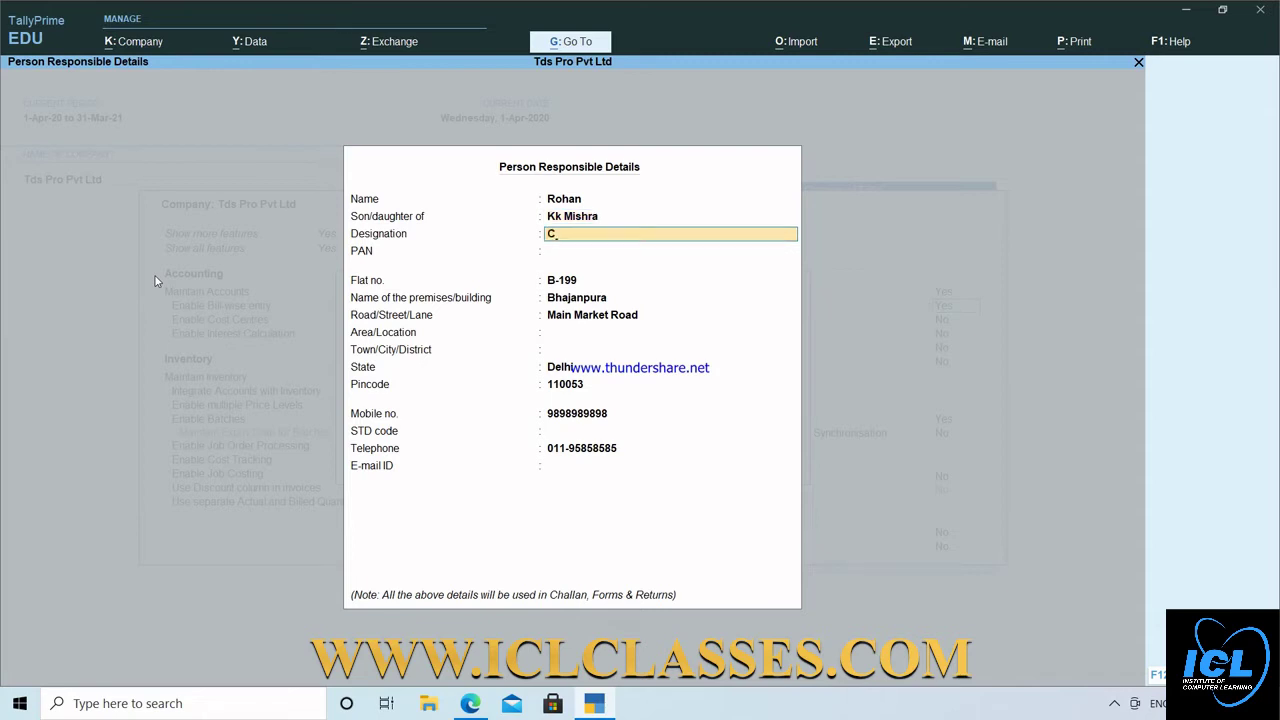
key("Return")
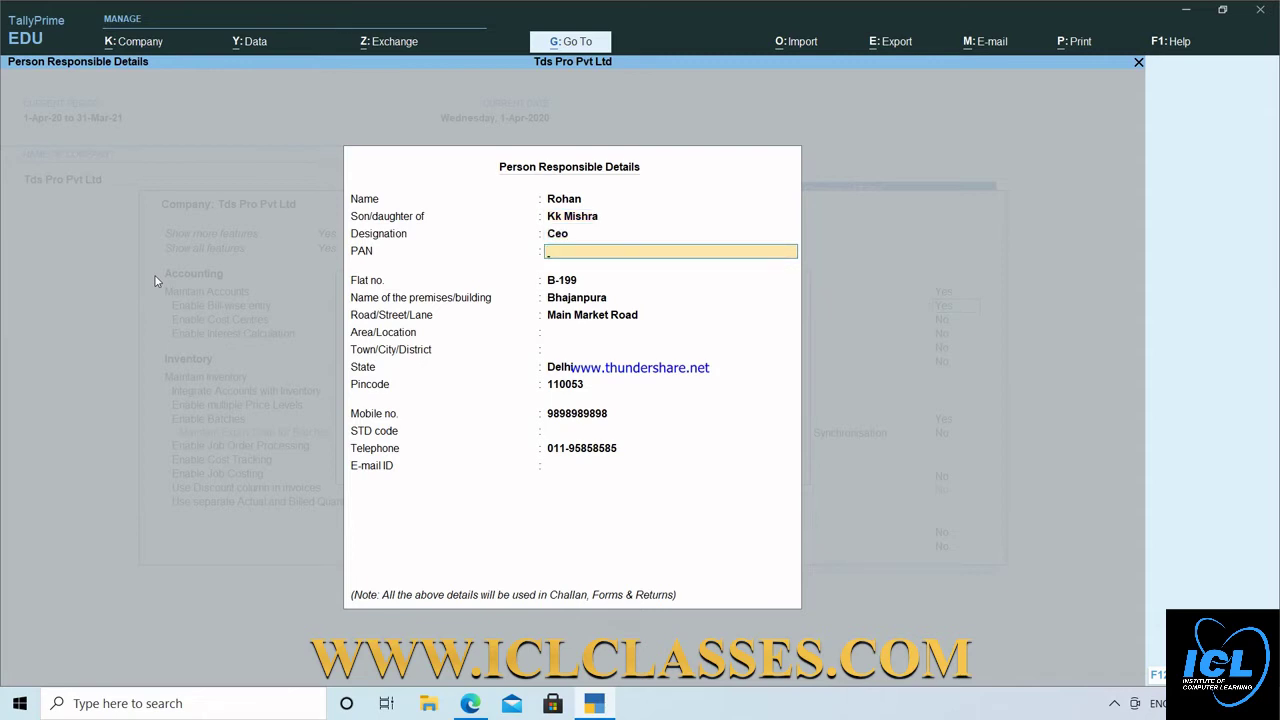
Add the person's PAN, area and town, then save the TDS details and company features.
key("Return")
key("Return")
key("Return")
key("Return")
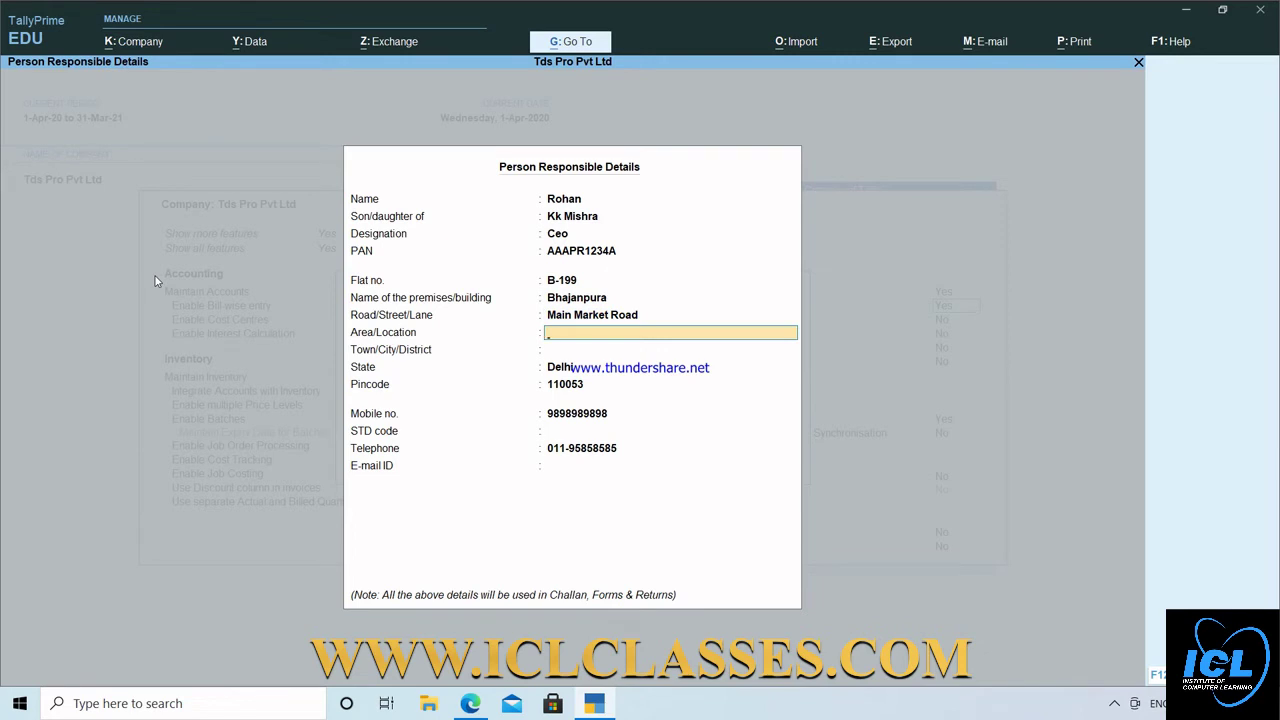
type("Bhajanpura")
key("Return")
type("Nort")
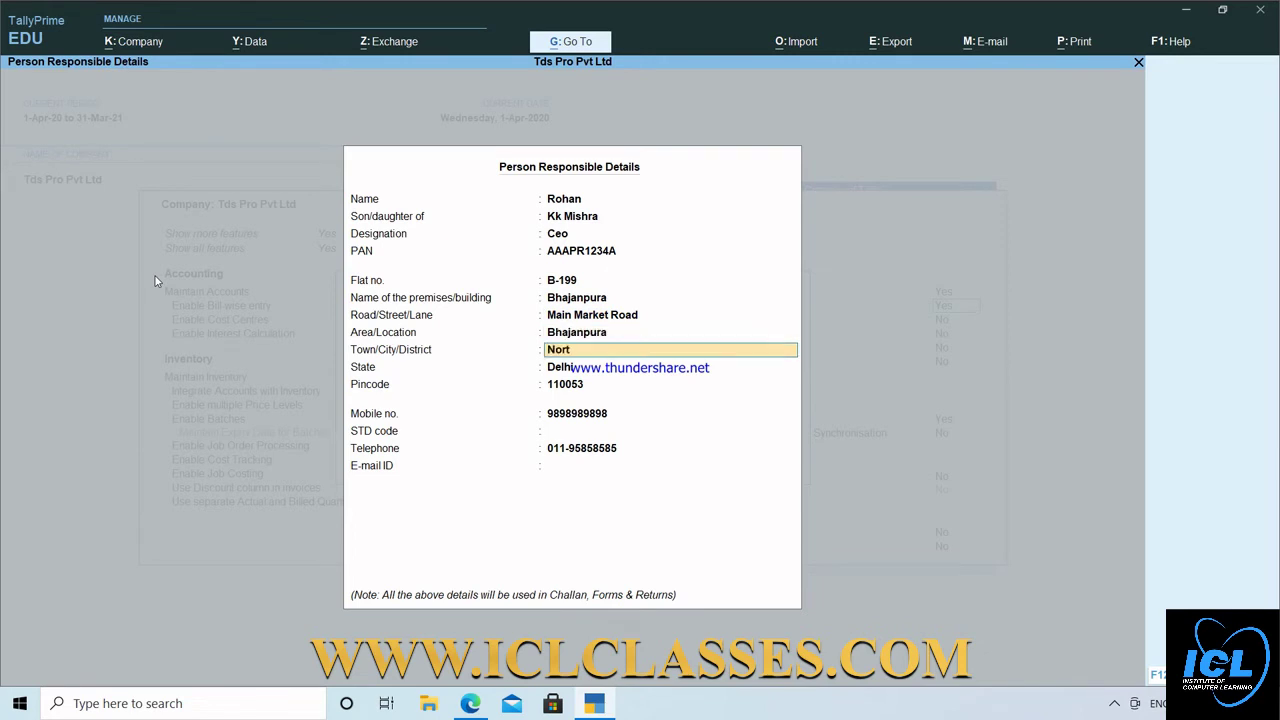
type("h East")
key("Return")
key("Return")
key("Return")
key("Return")
key("Return")
key("Return")
key("Return")
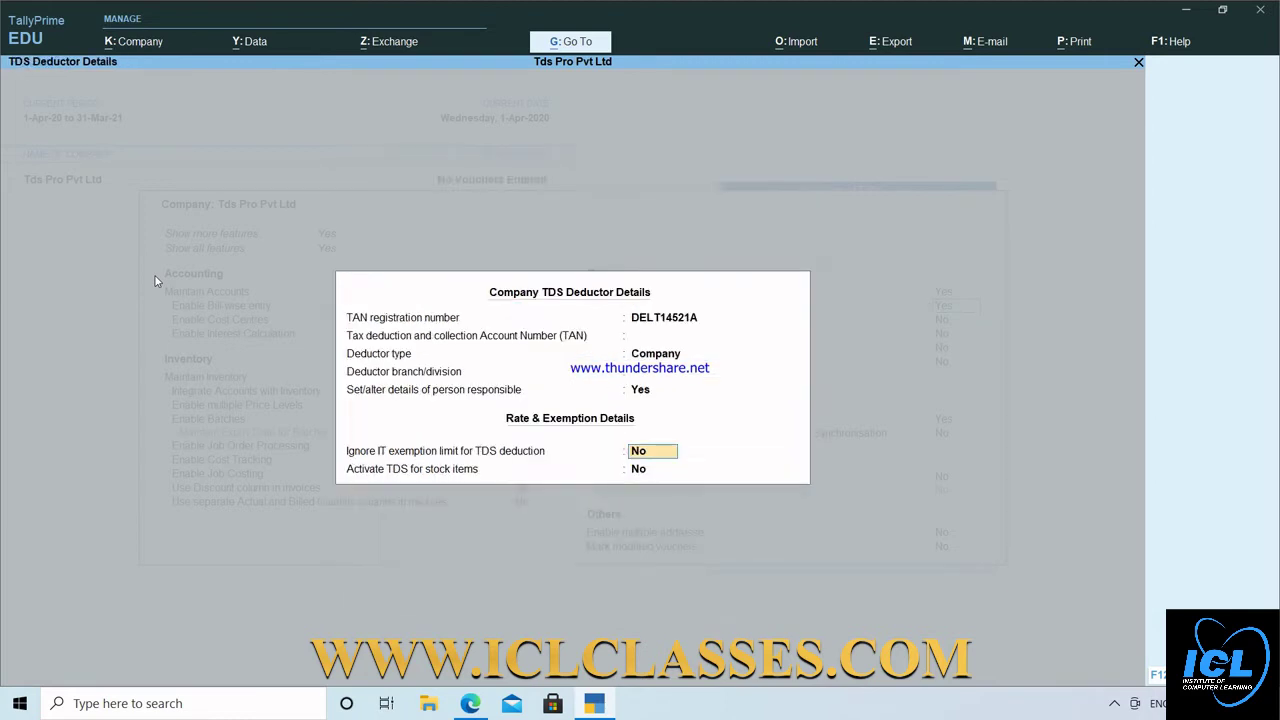
key("Return")
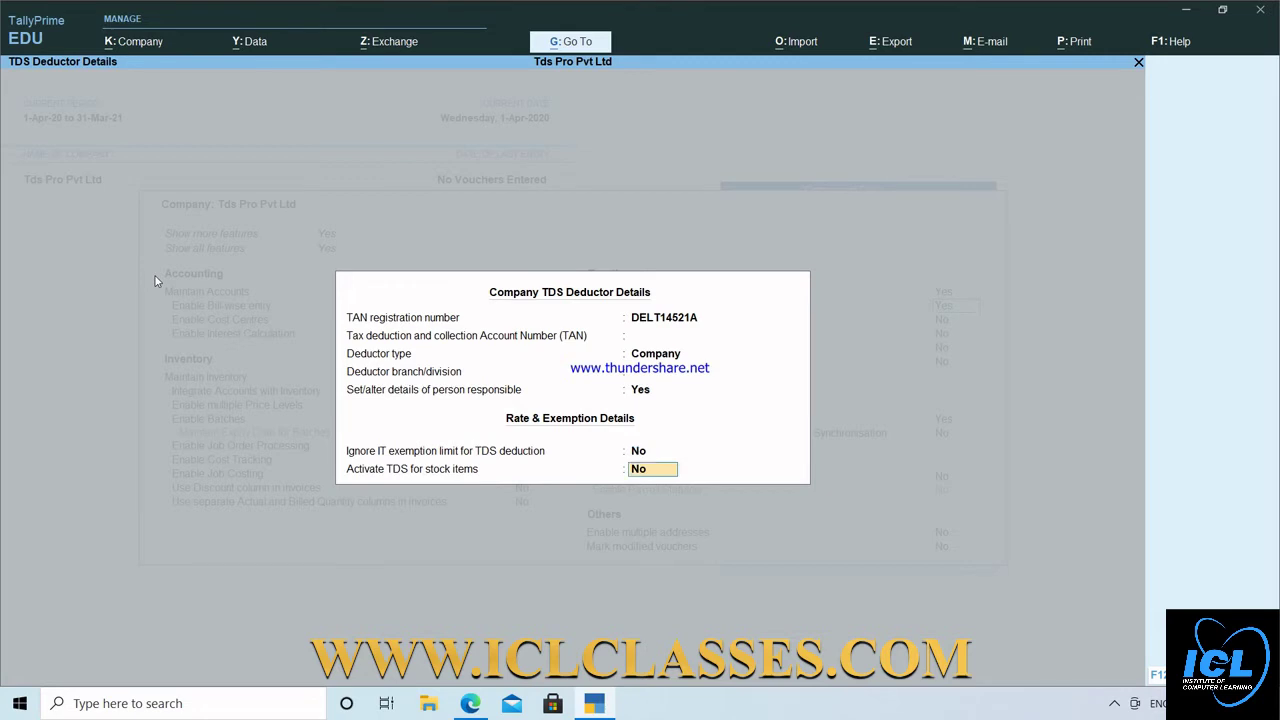
key("Return")
key("Return")
key("Return")
key("Return")
key("Return")
key("Return")
key("Return")
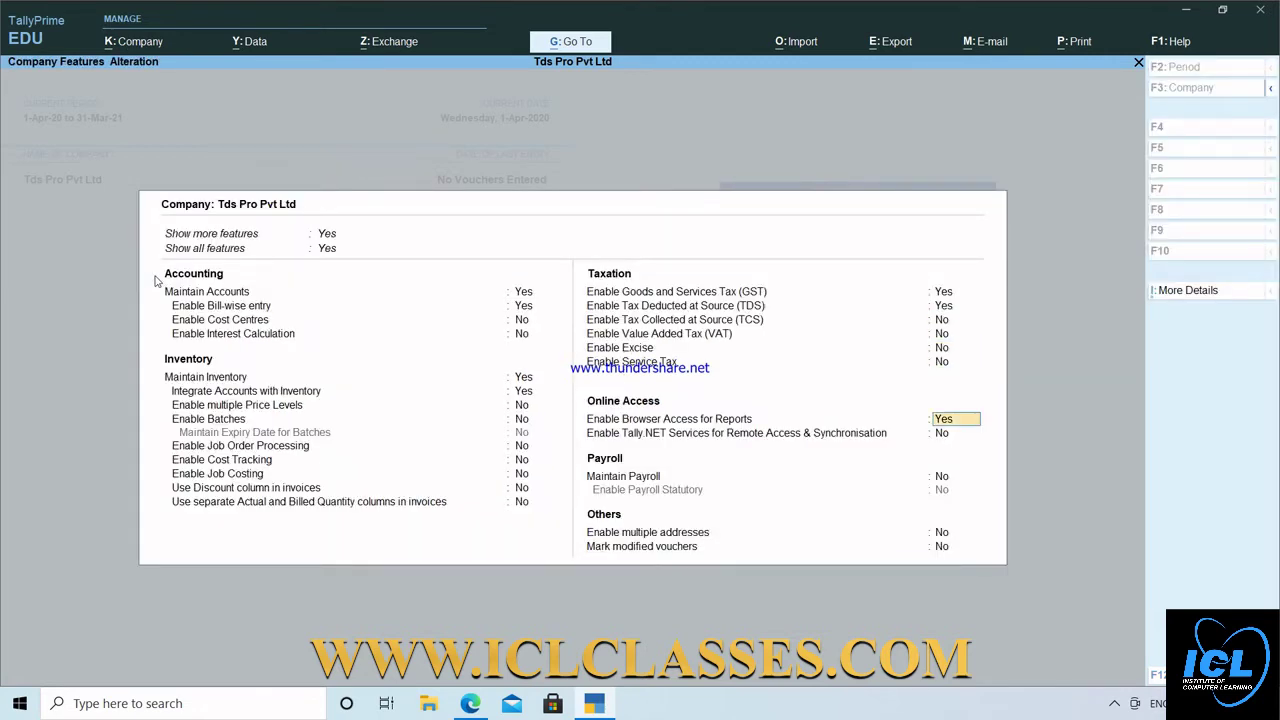
key("Return")
key("Return")
key("Return")
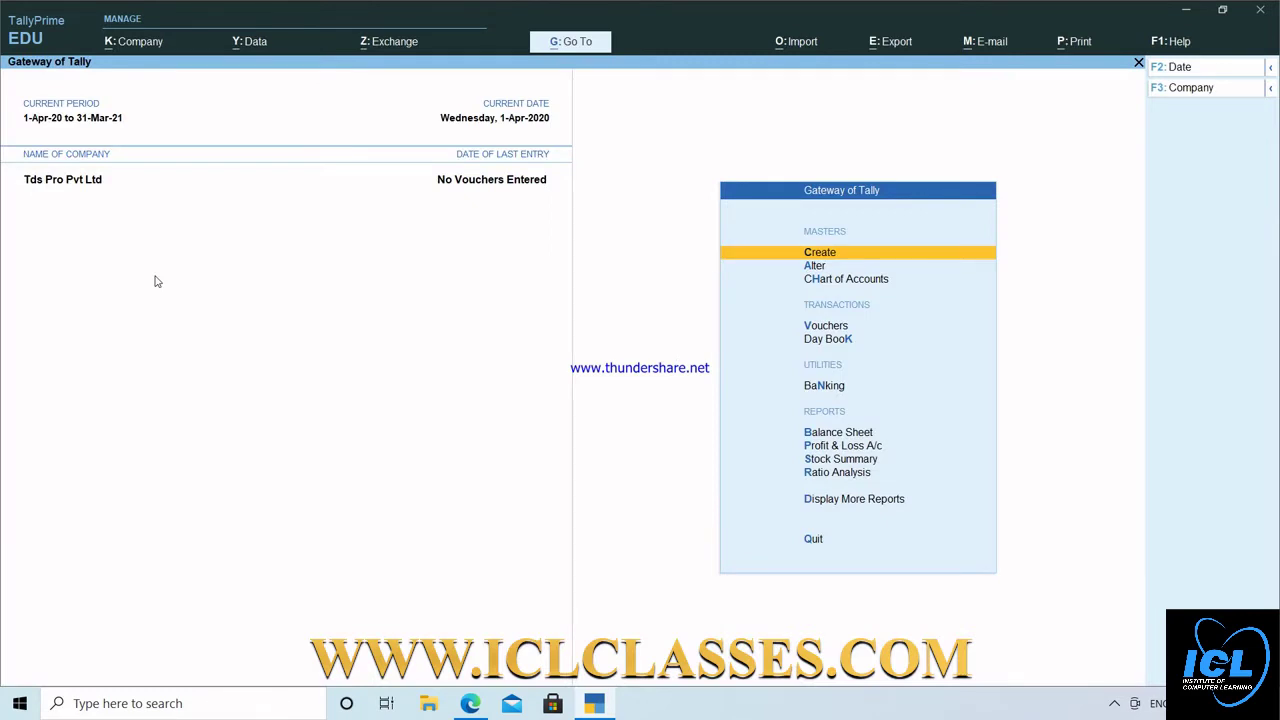
Start a new Journal voucher (F7) and choose Create from its ledger list.
key("Down")
key("Down")
key("Down")
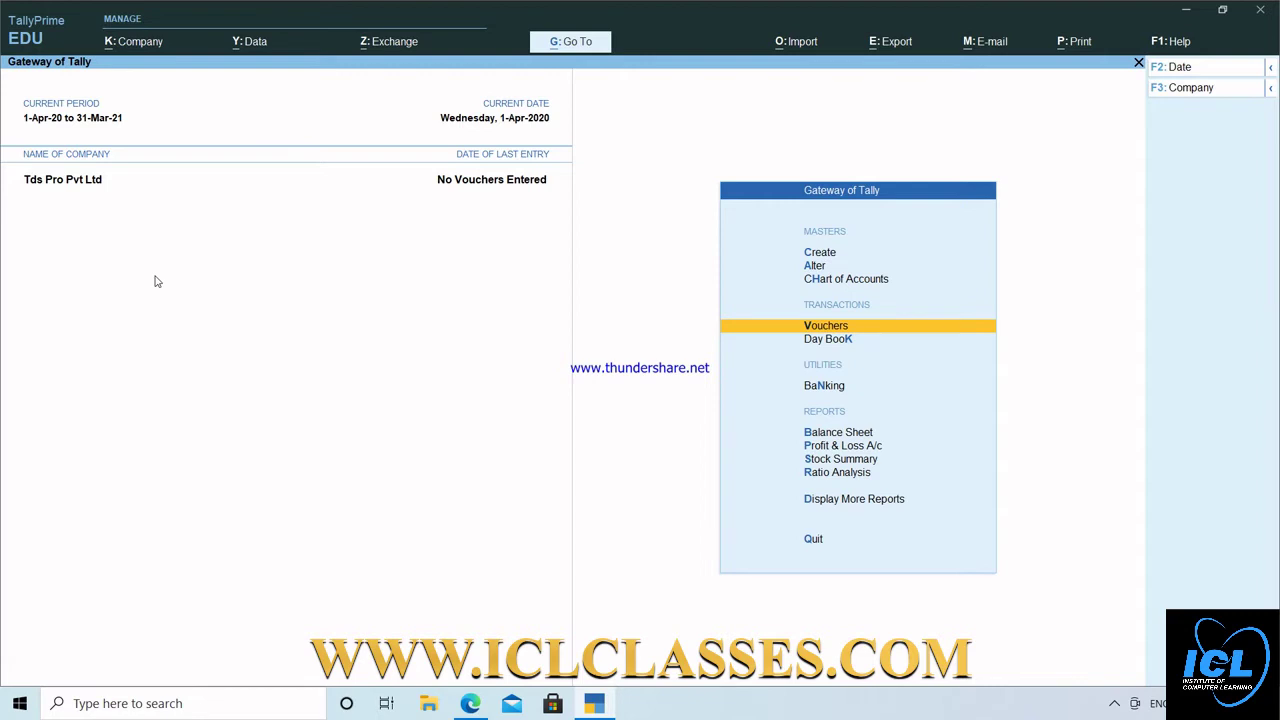
key("Return")
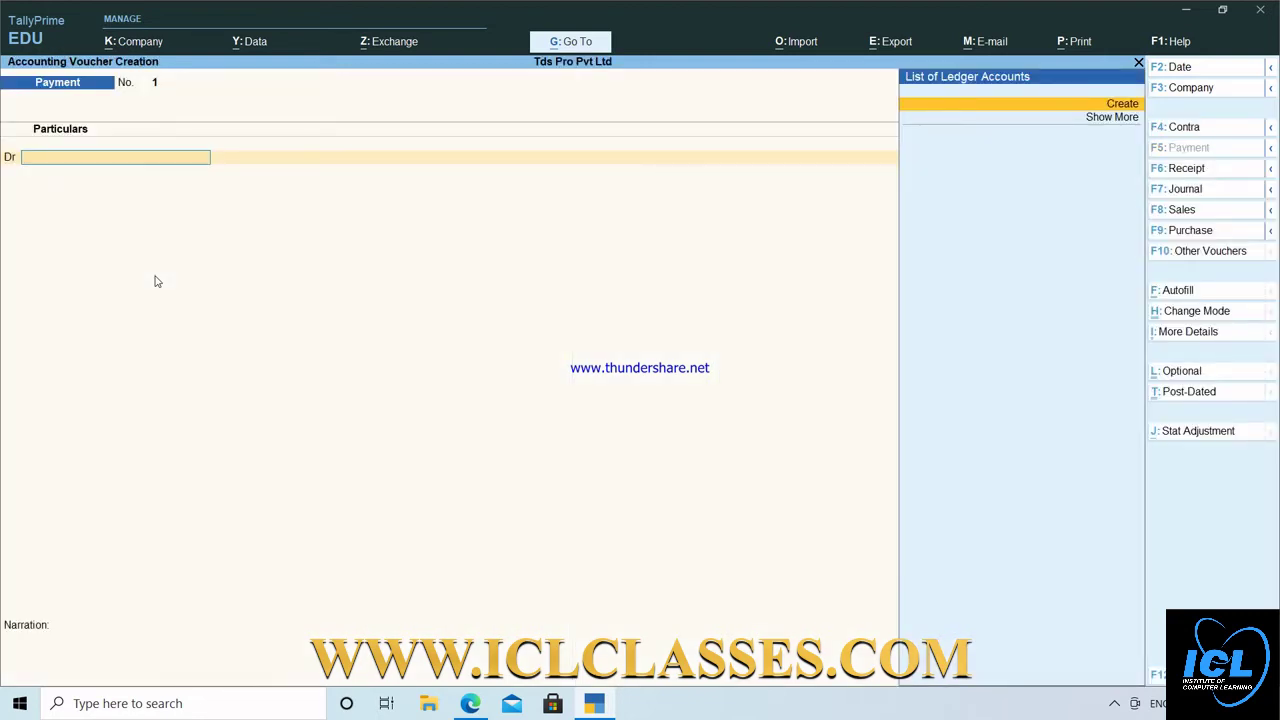
key("F7")
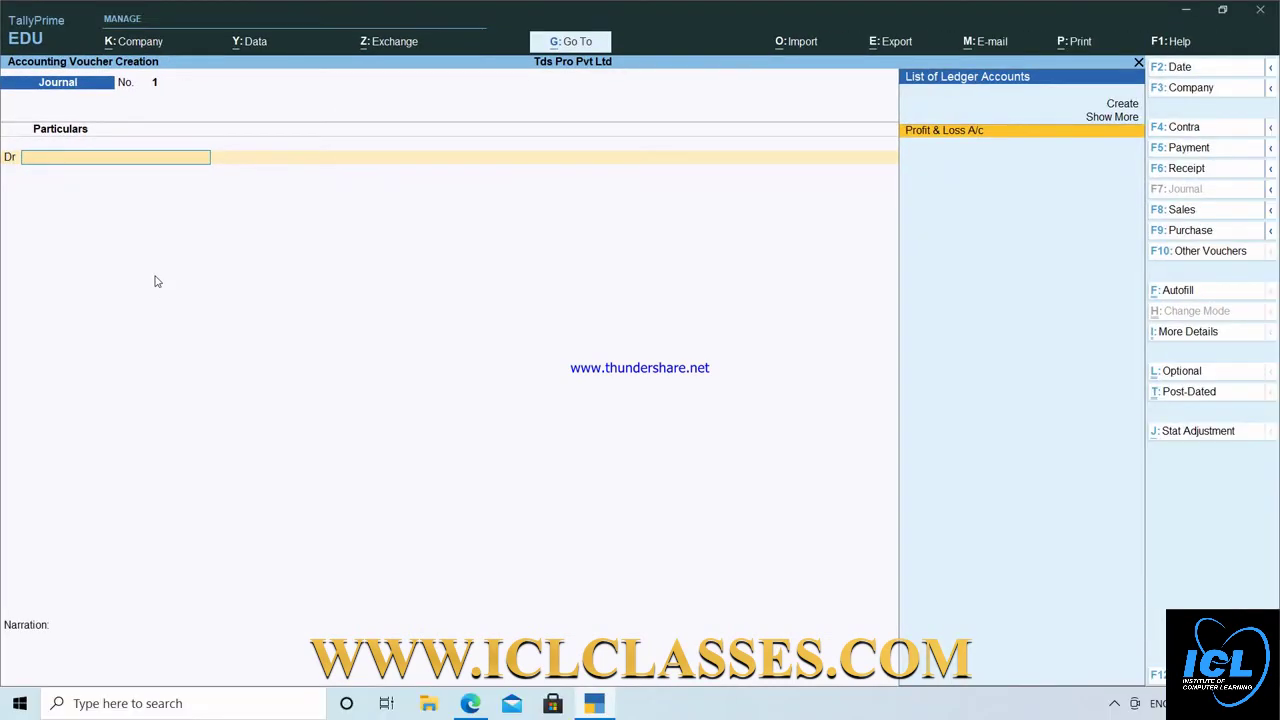
key("Up")
key("Up")
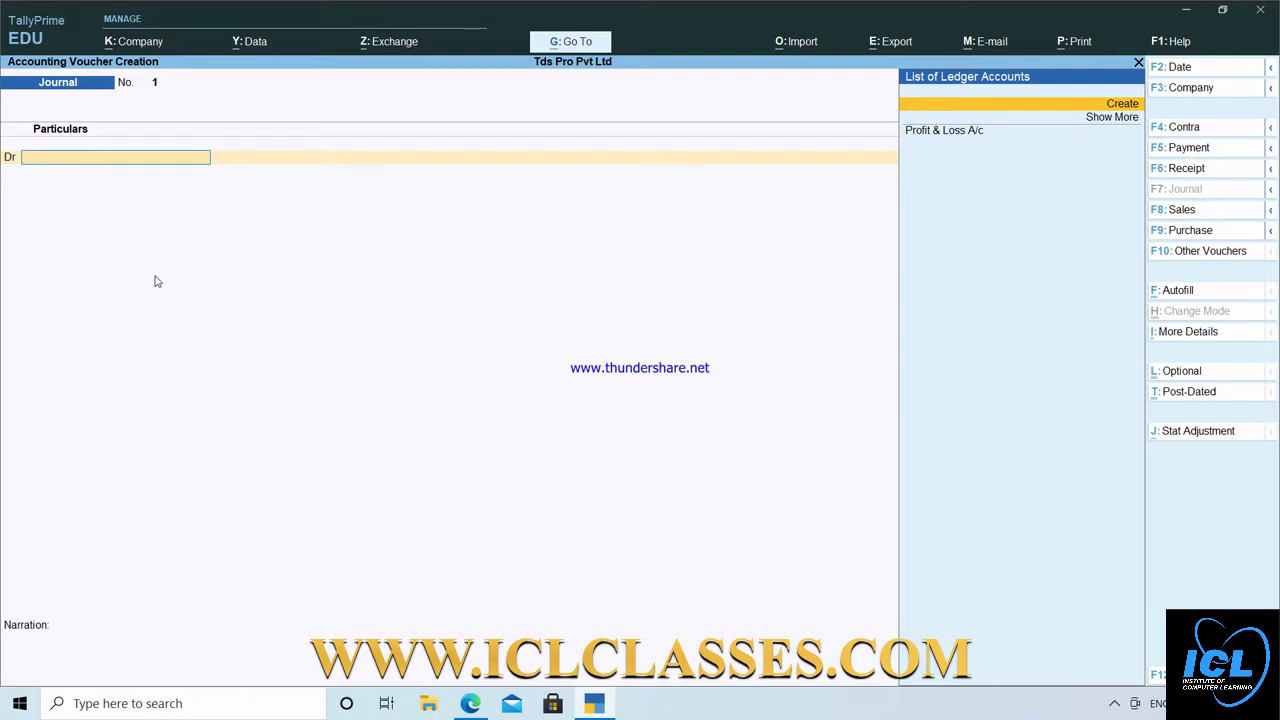
key("Return")
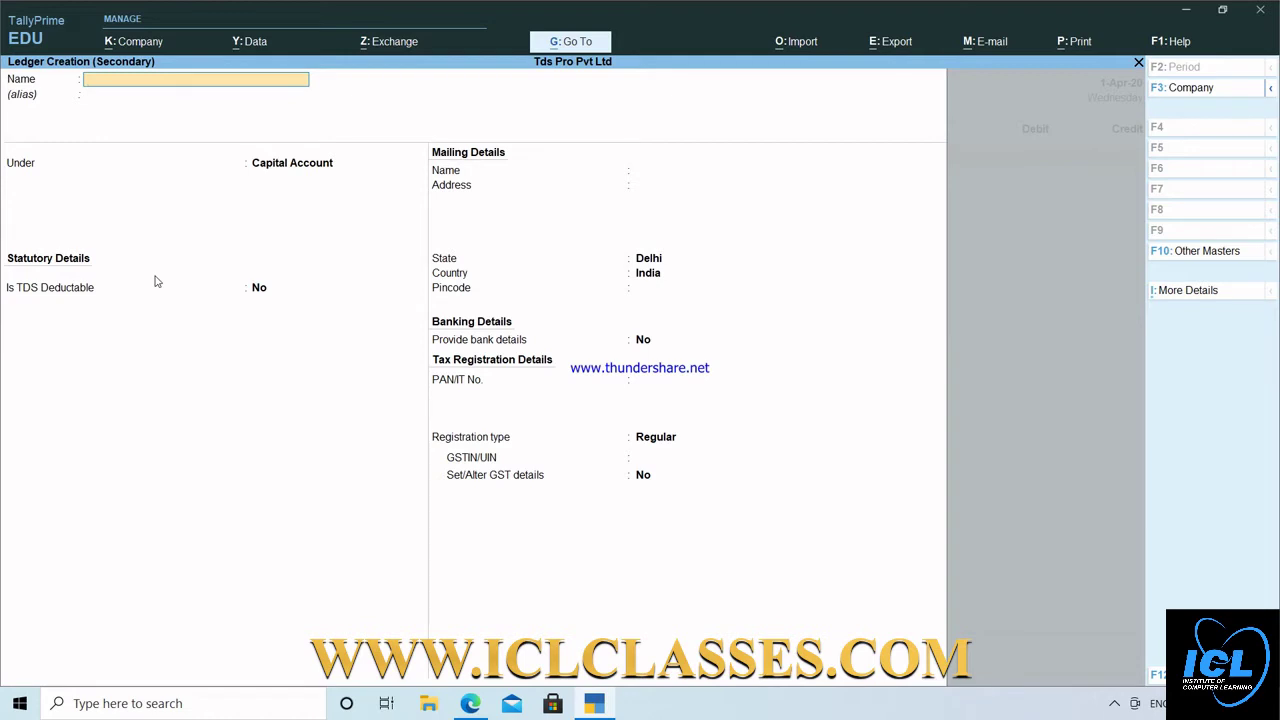
Name the new ledger Comission\brokrage and place it under Indirect Expenses.
type("Comission\\brokrage")
key("alt+Tab")
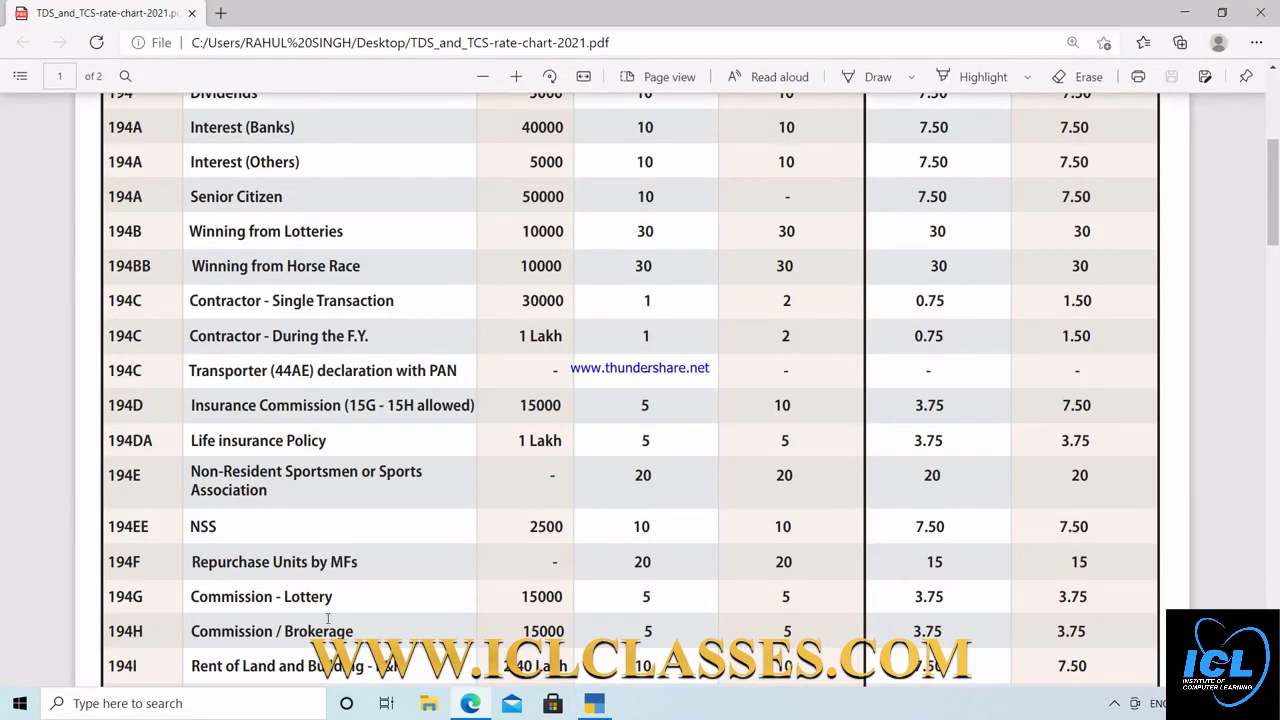
key("alt+Tab")
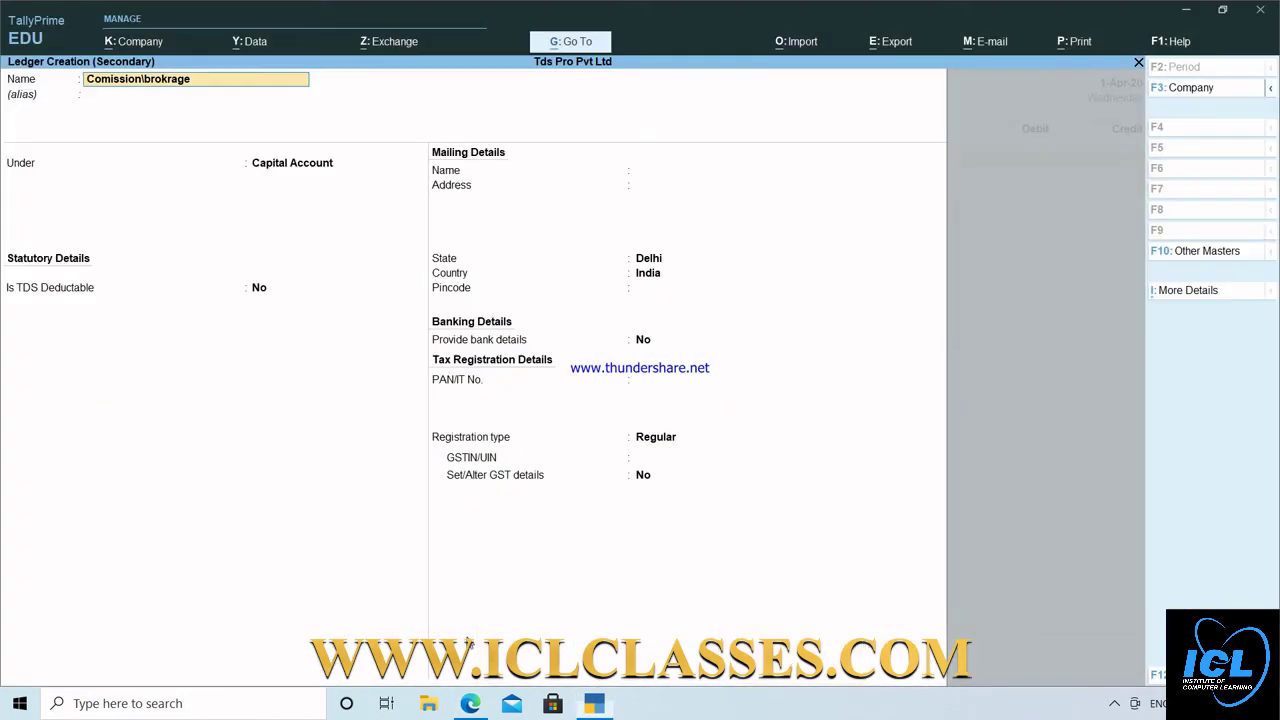
key("Return")
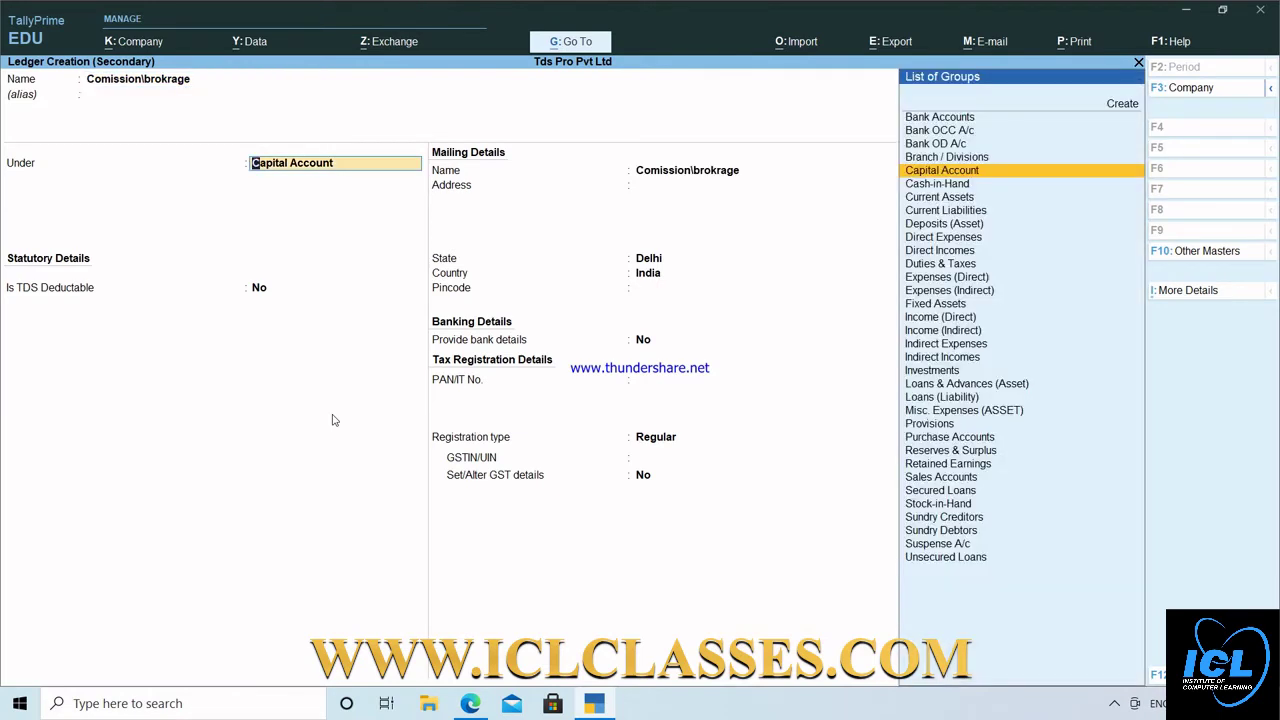
type("i")
key("Down")
key("Down")
key("Down")
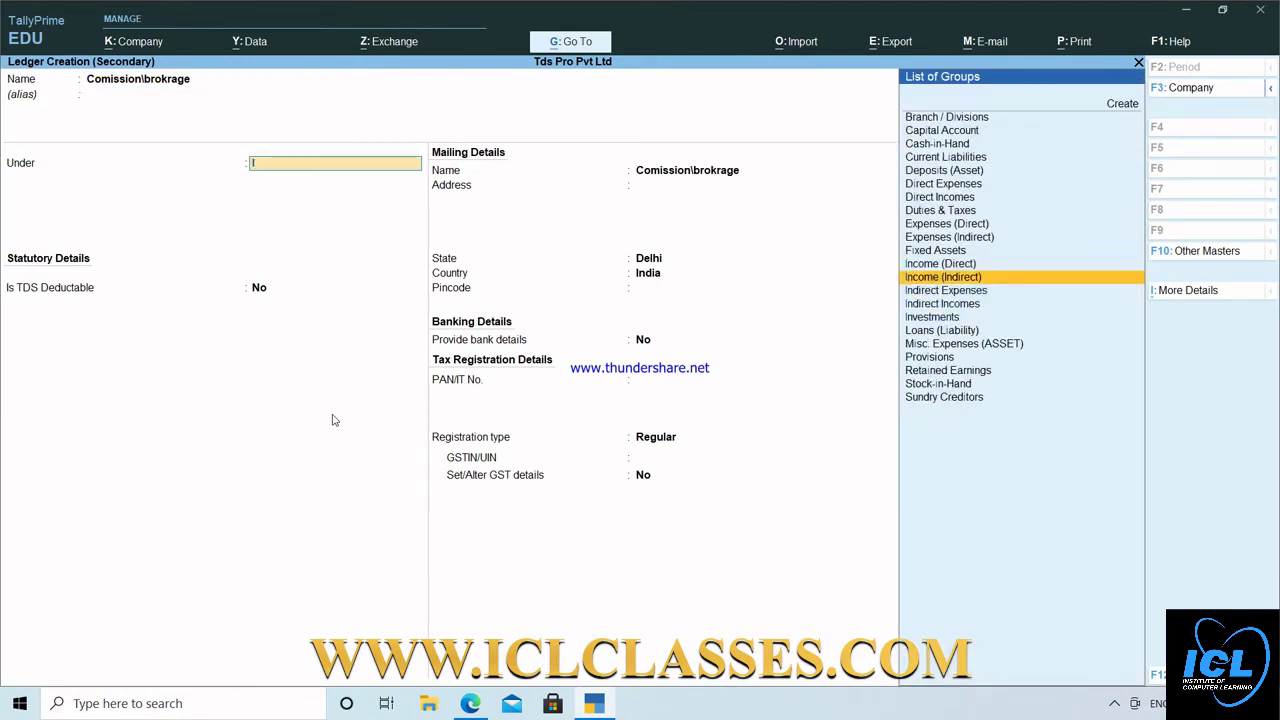
key("Return")
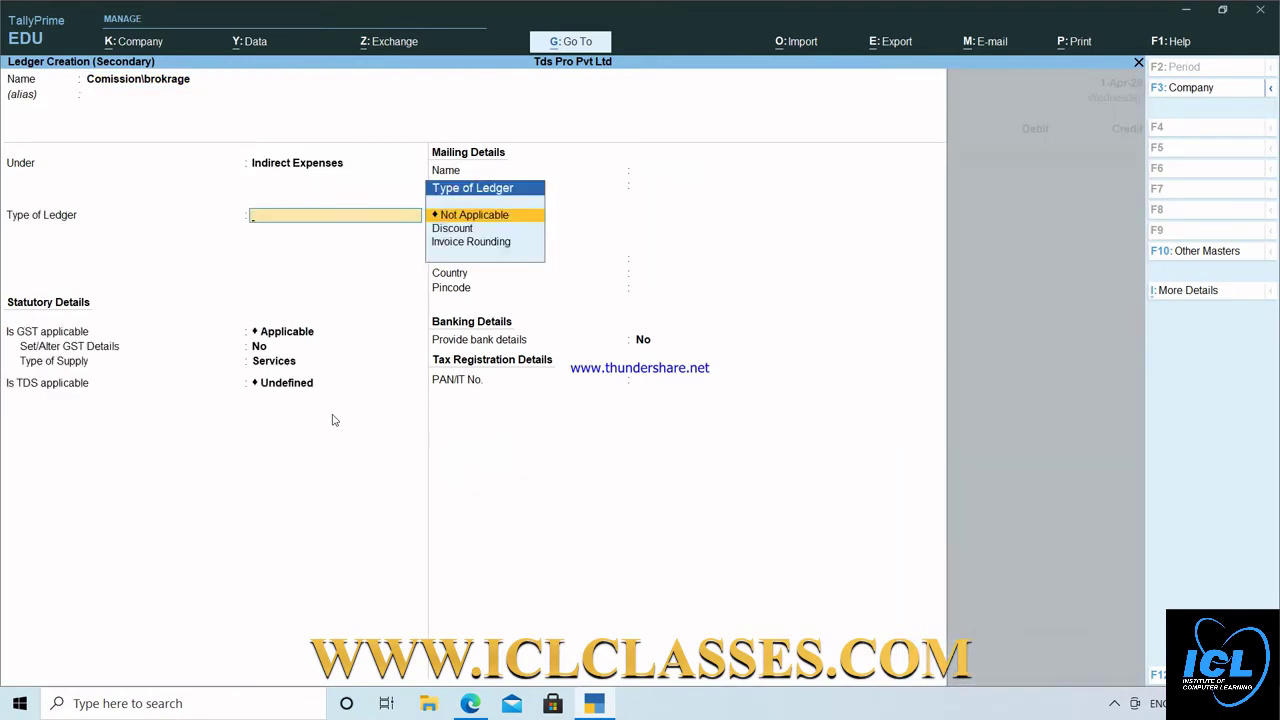
Make the ledger GST applicable for Services and set TDS to Applicable.
key("Return")
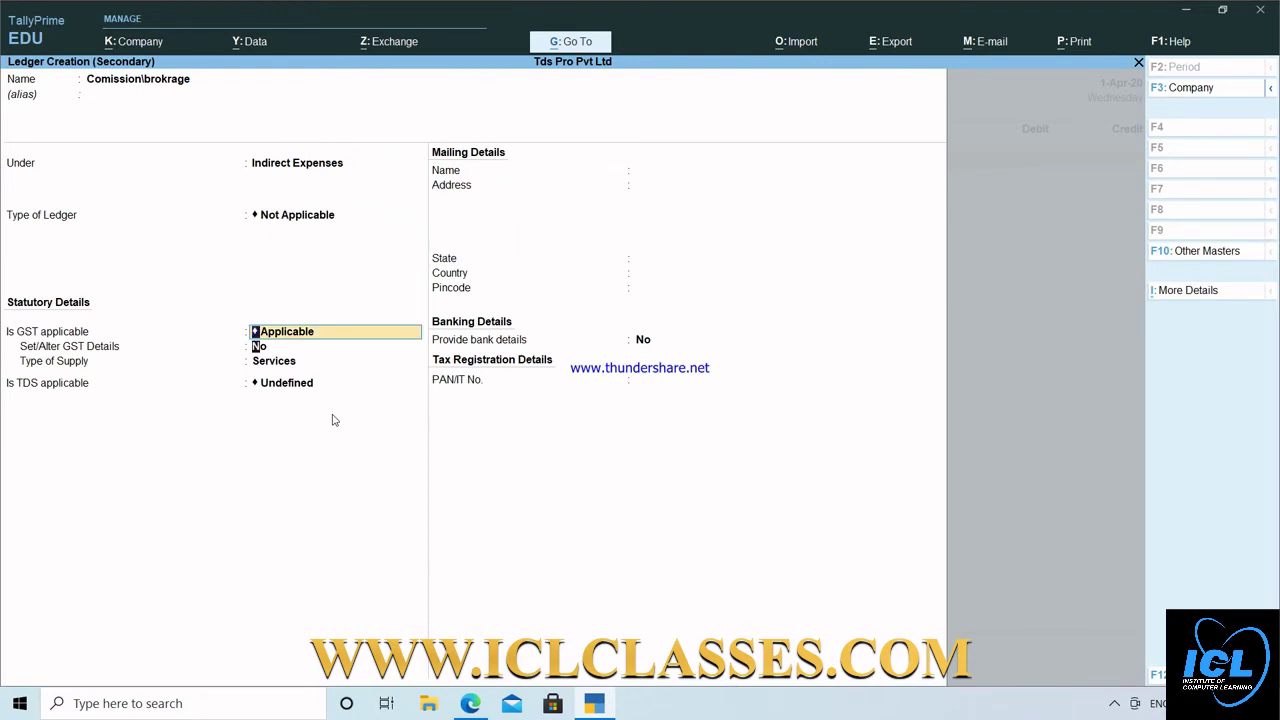
key("Return")
key("Return")
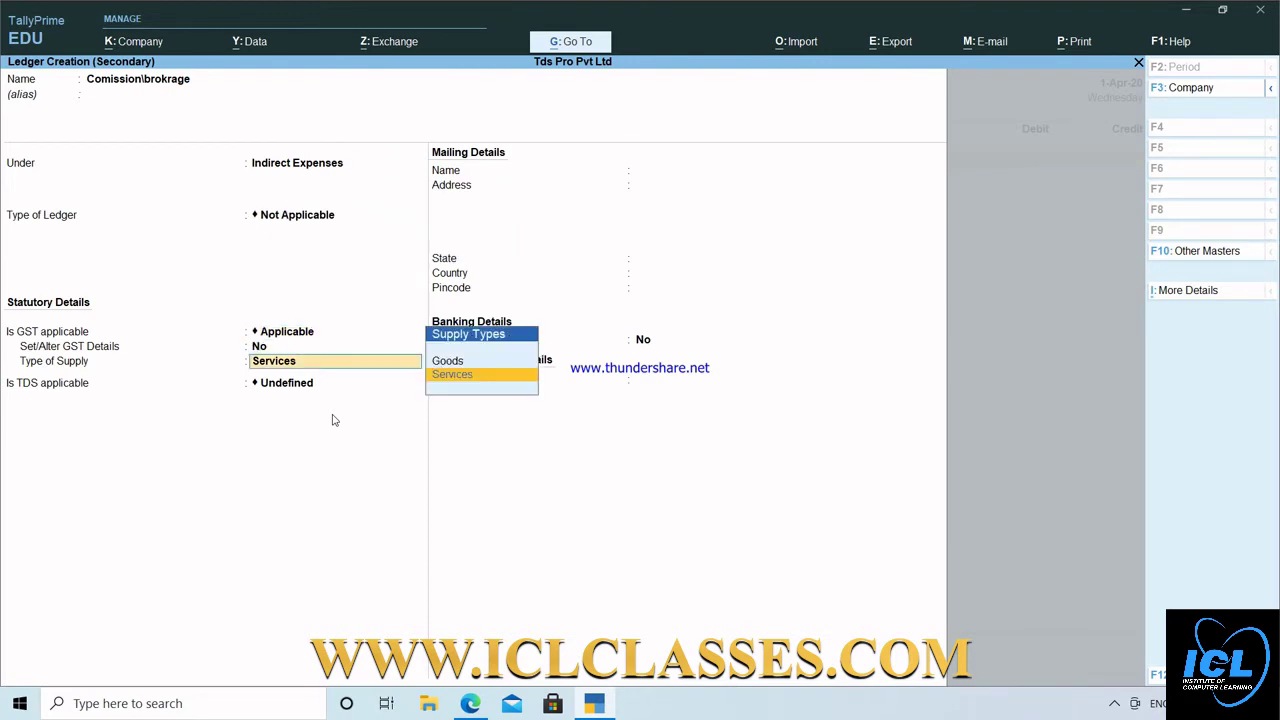
key("Return")
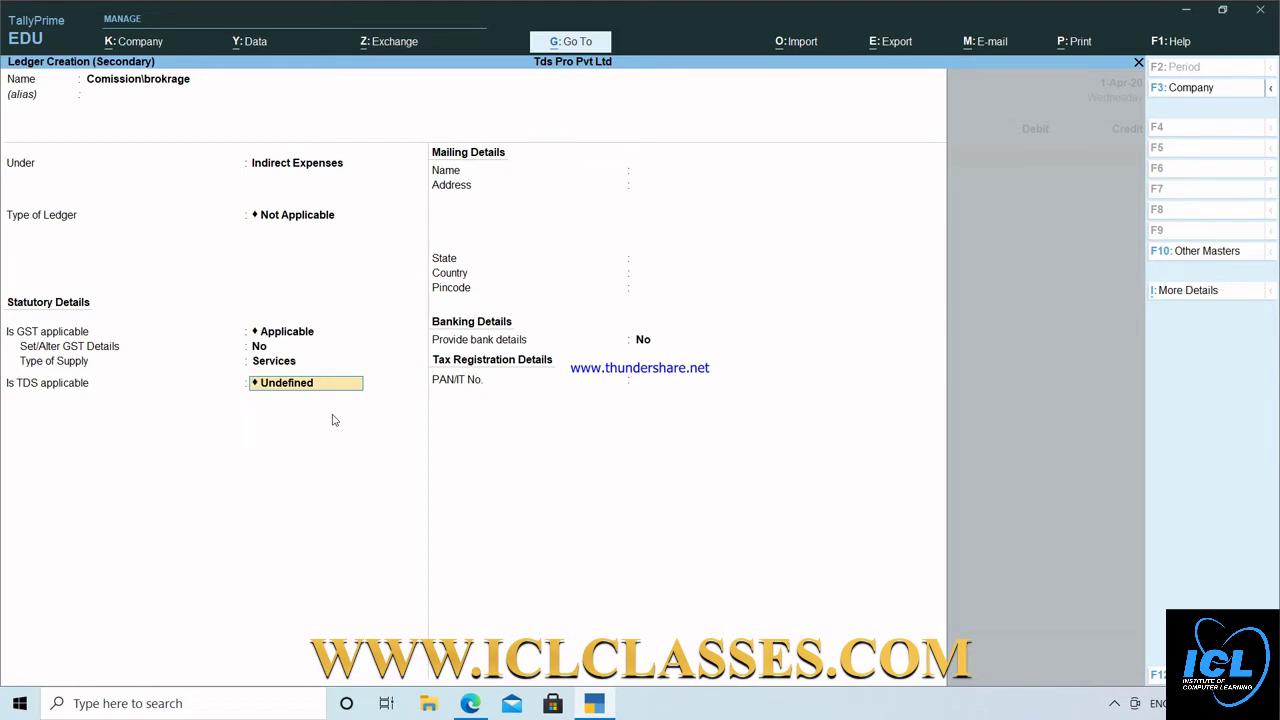
key("BackSpace")
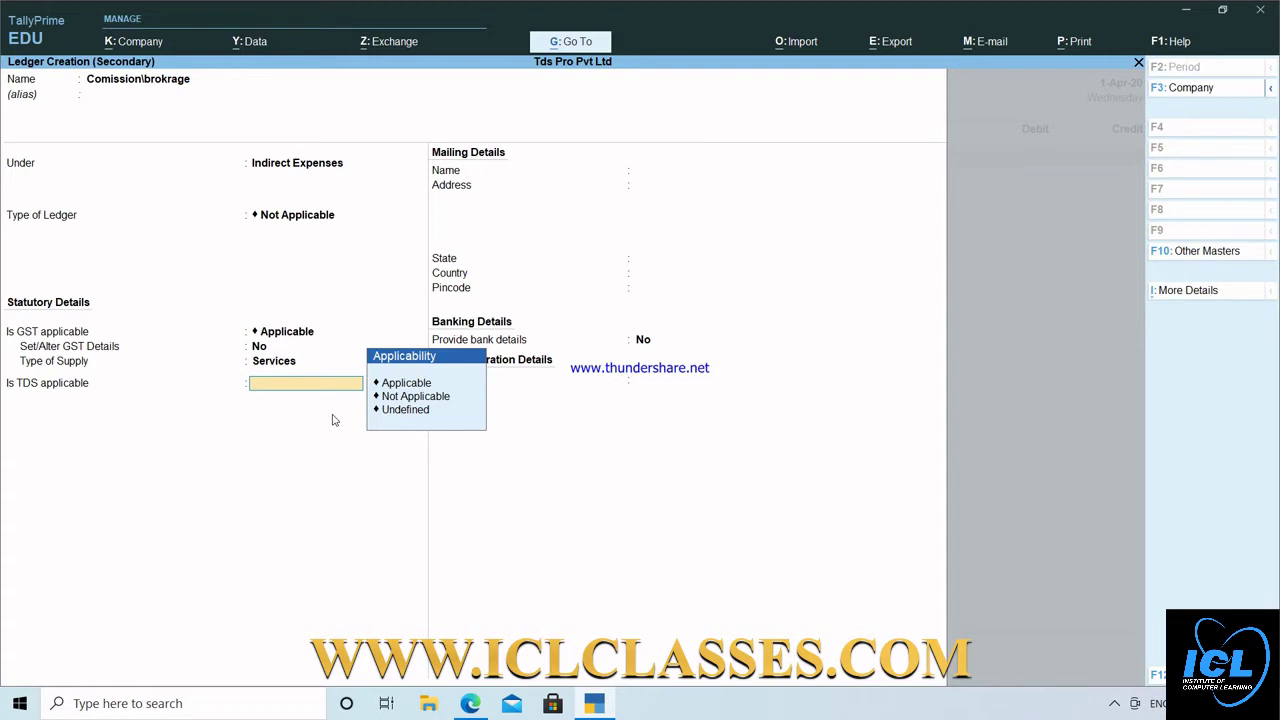
key("Down")
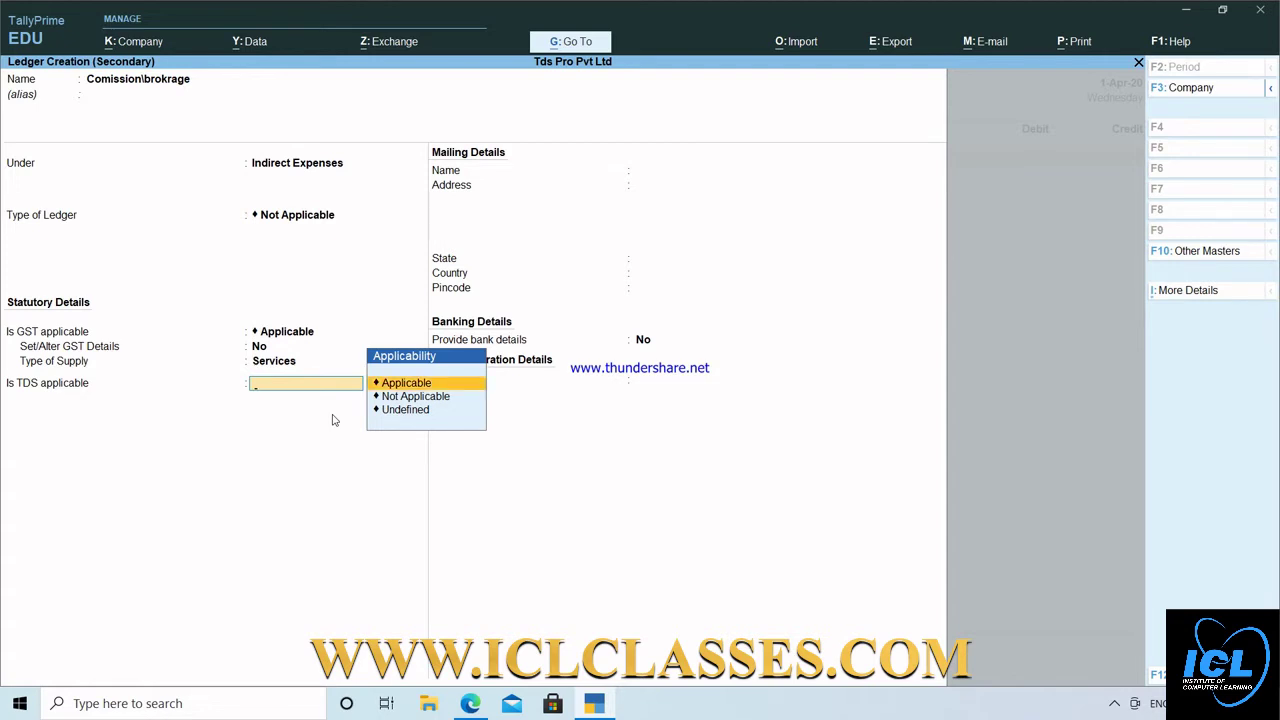
key("Down")
key("Down")
key("Up")
key("Up")
key("Return")
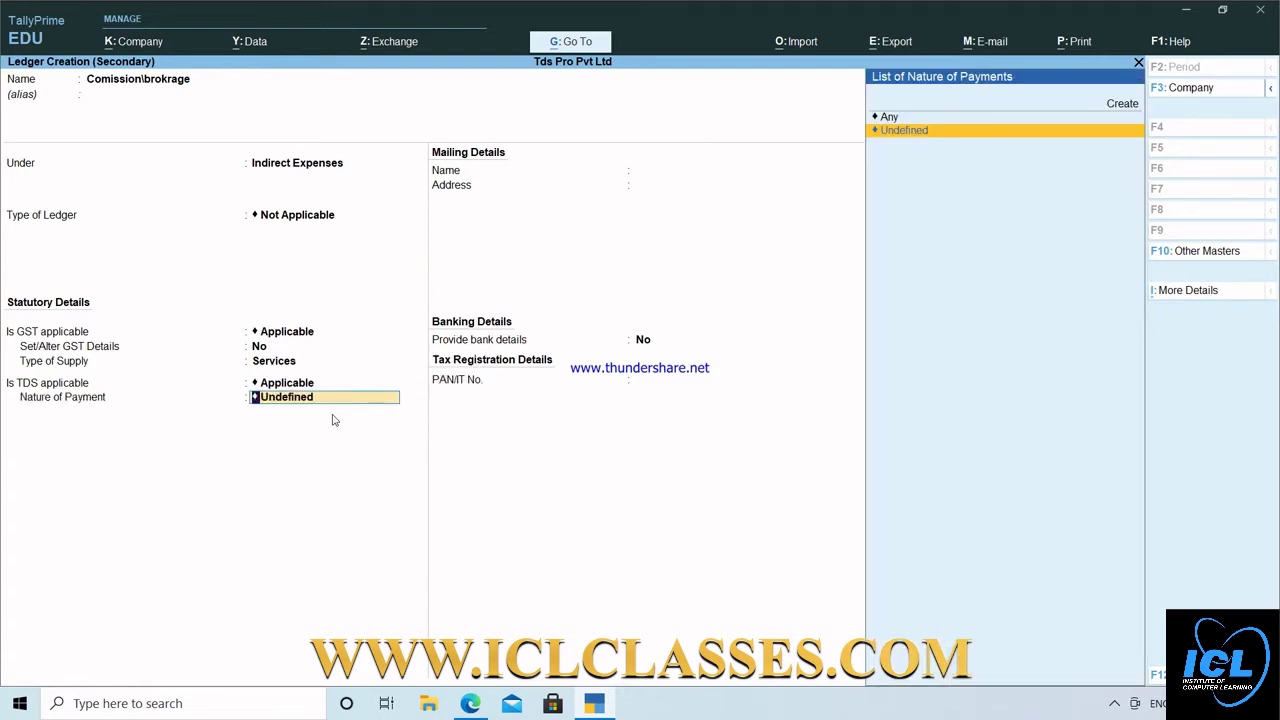
key("Up")
key("Down")
key("Up")
key("Up")
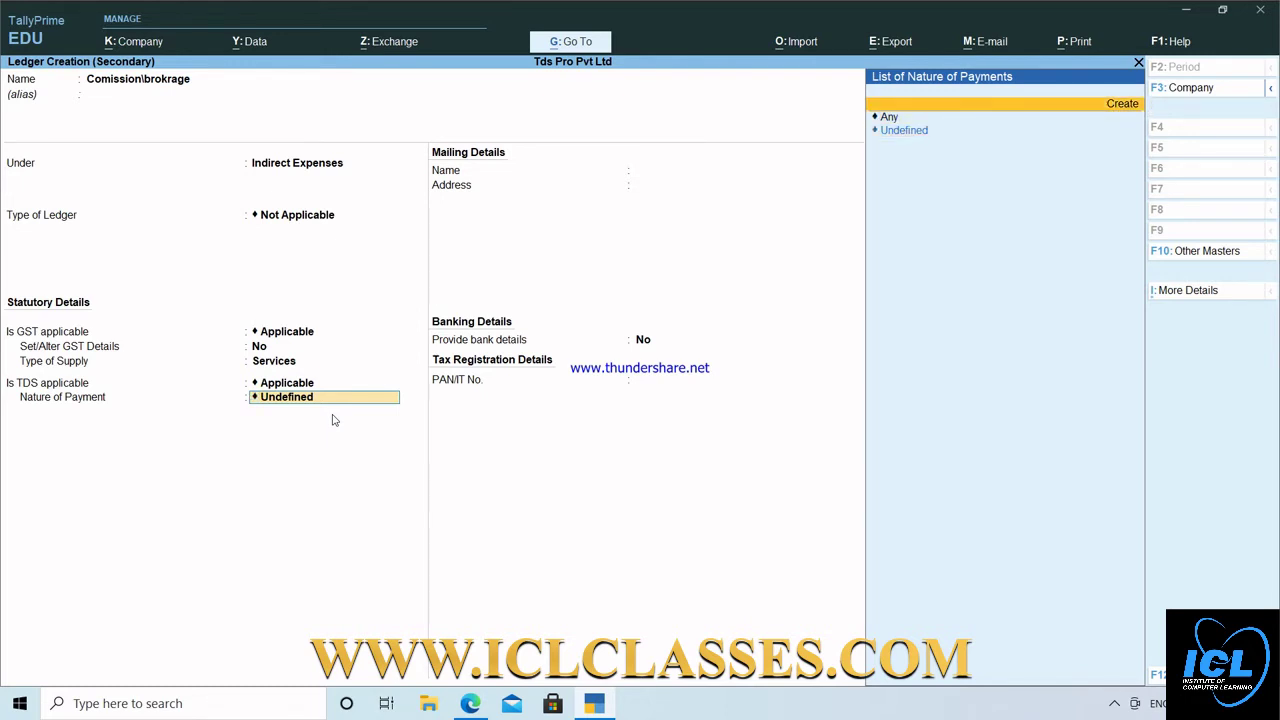
key("Return")
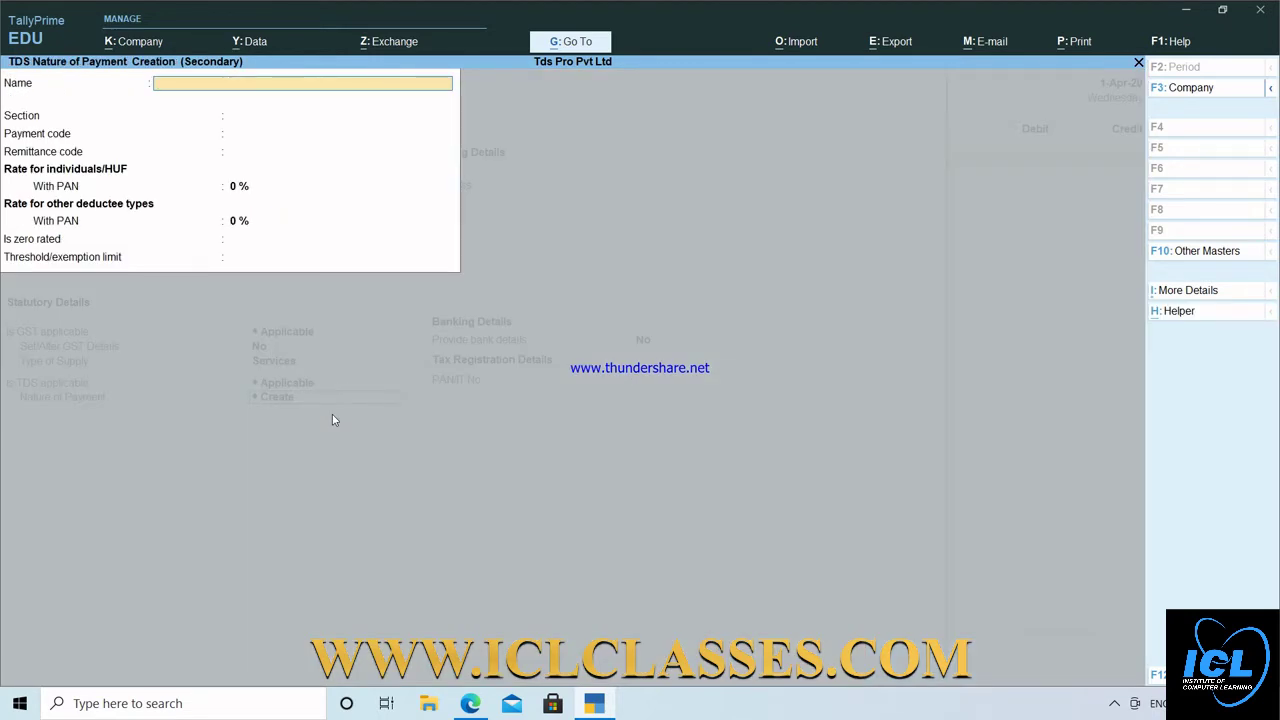
Name the nature of payment Commission/brokrage with section 194h and payment code 94h.
type("Commission/brokrage")
key("Return")
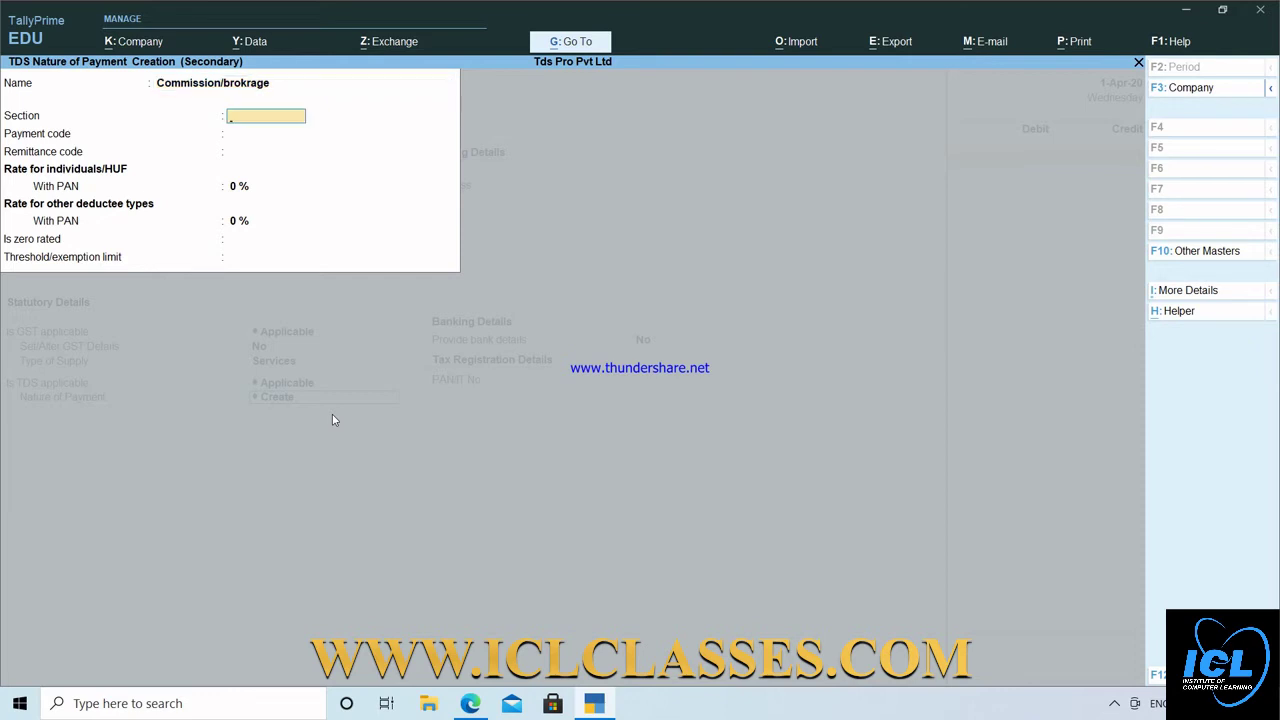
key("alt+Tab")
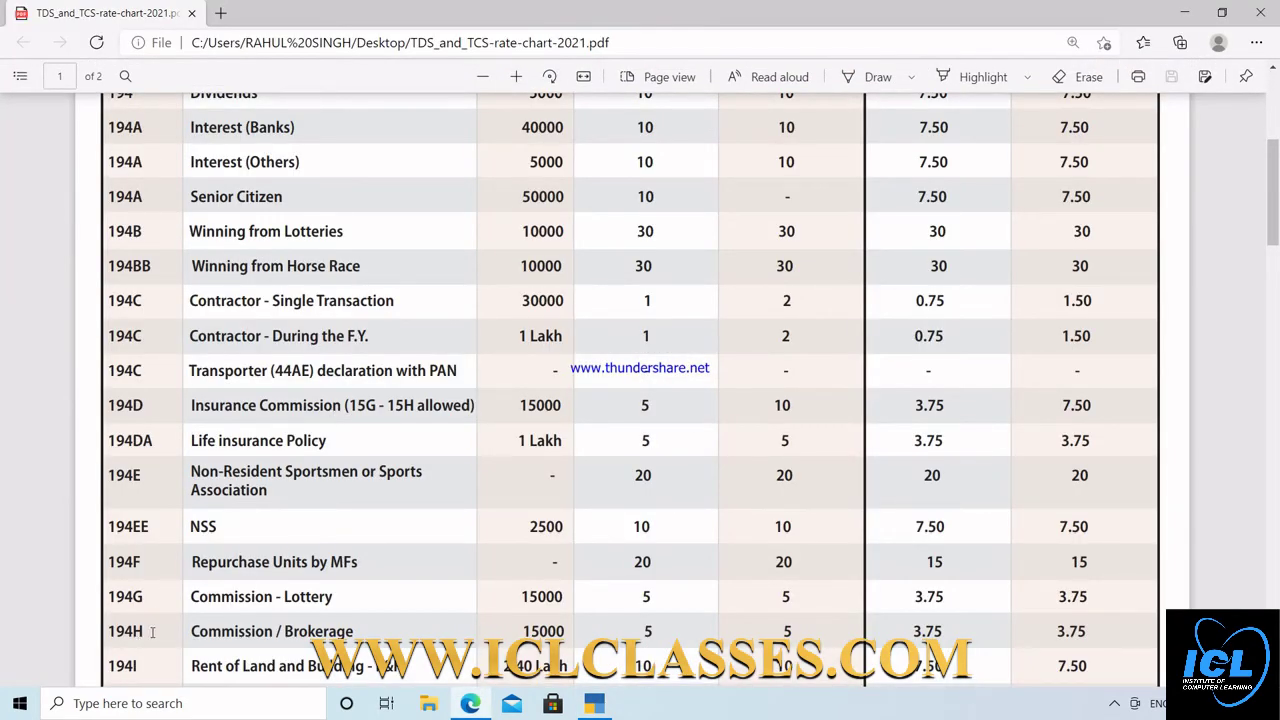
key("alt+Tab")
type("19")
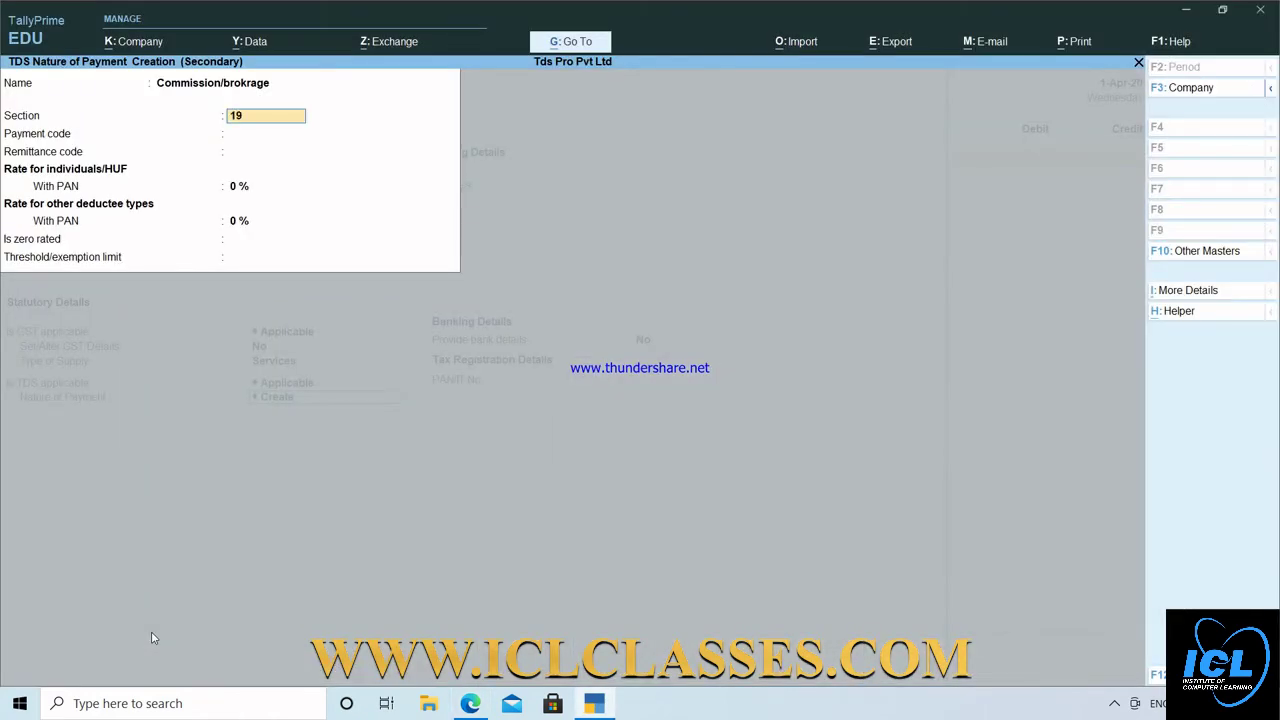
type("4h")
key("Return")
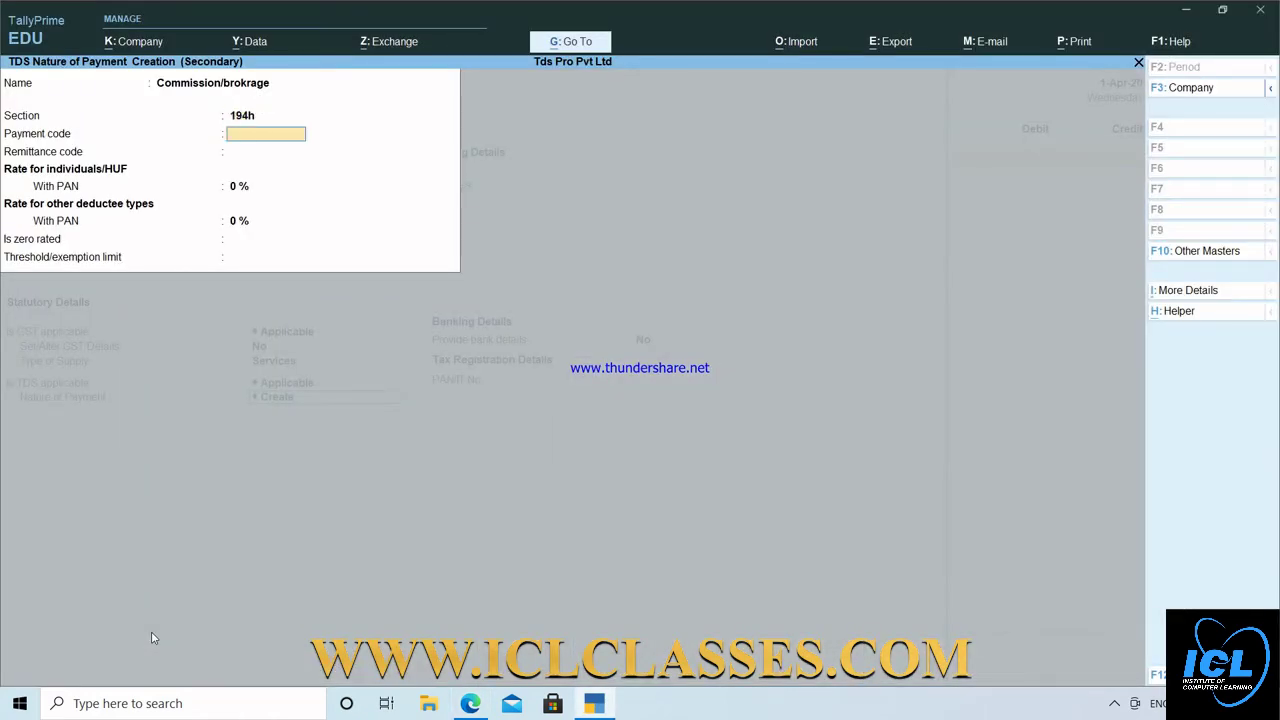
type("94h")
key("Return")
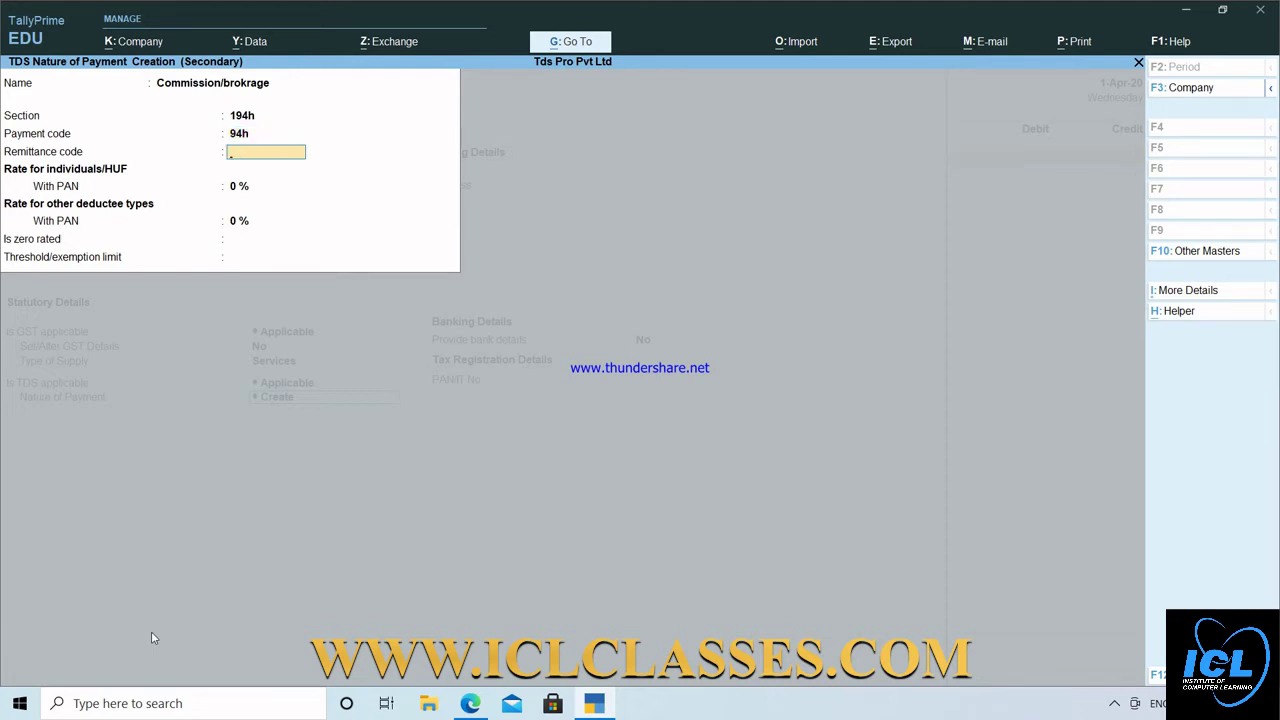
key("Return")
Set 3.75% rates for all deductees and a 15,000 threshold, then save it.
key("alt+Tab")
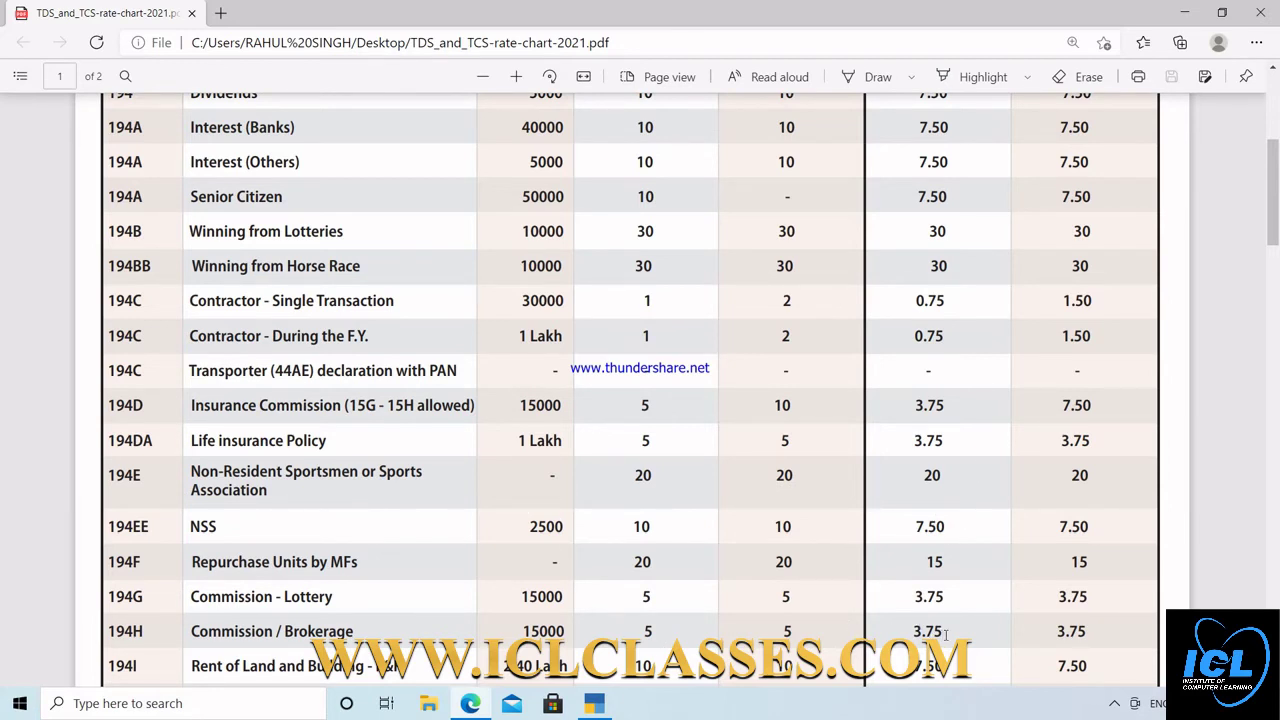
key("alt+Tab")
type("3.75")
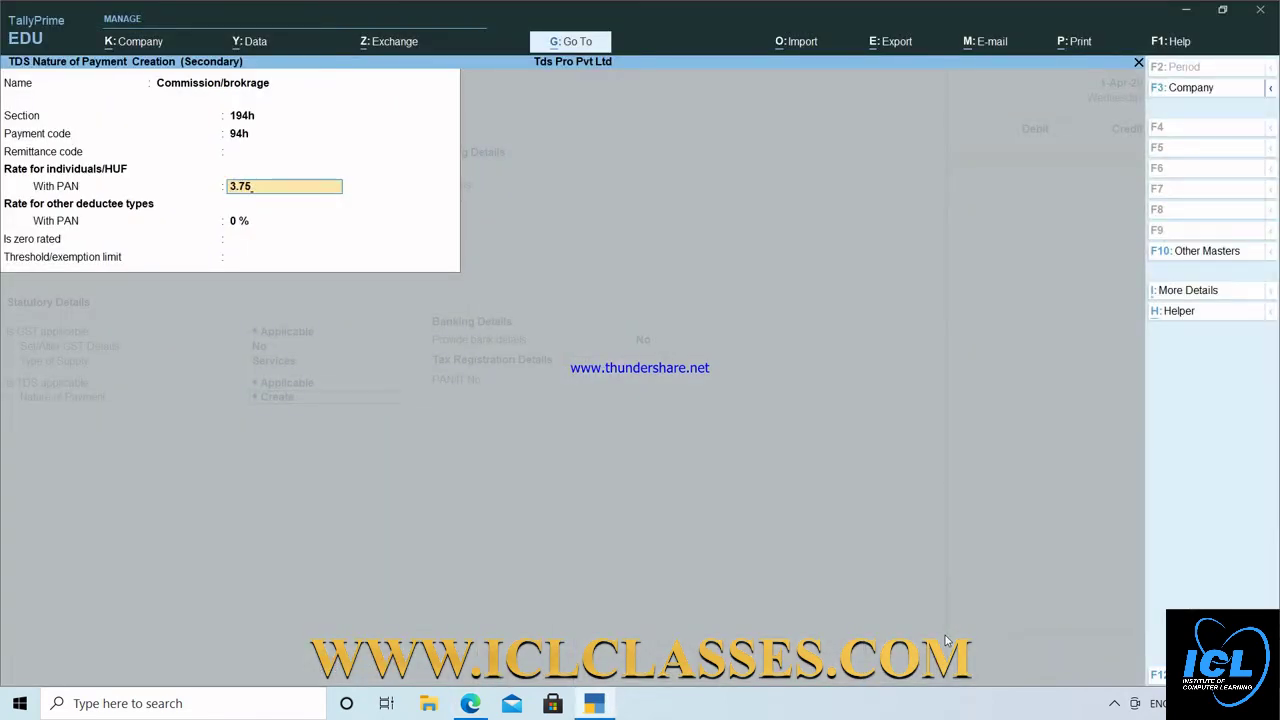
key("Return")
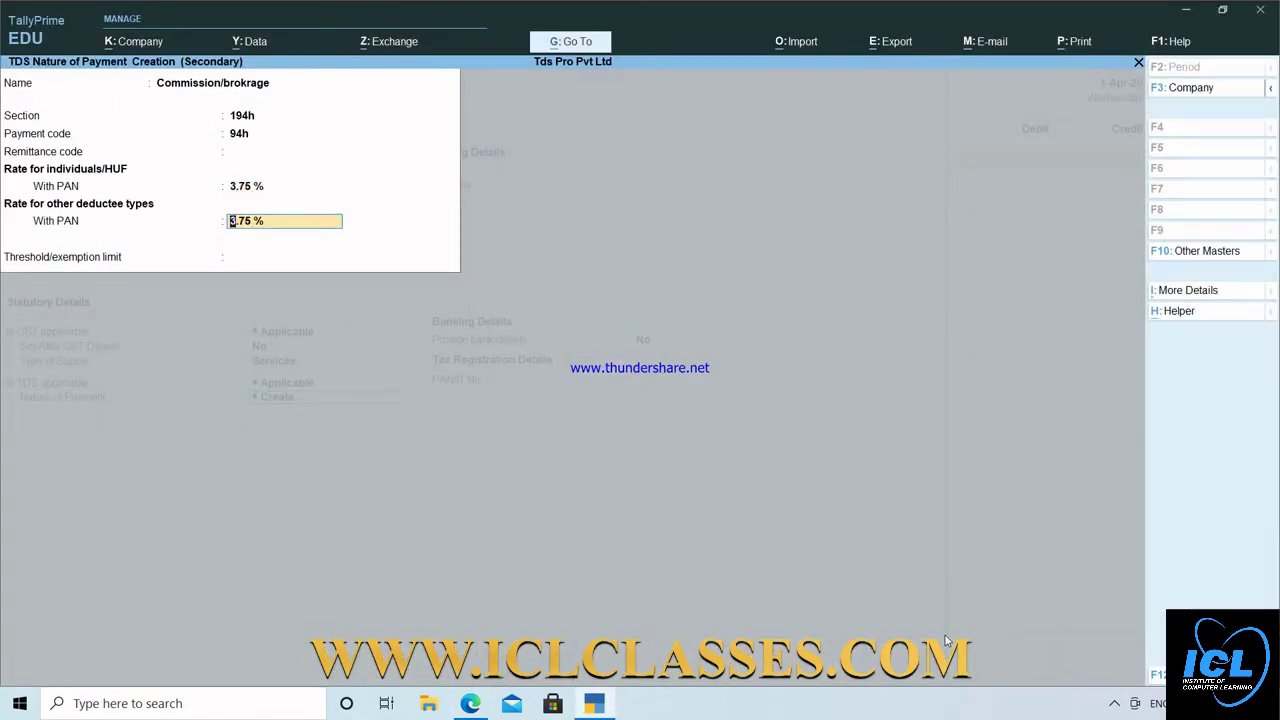
key("Return")
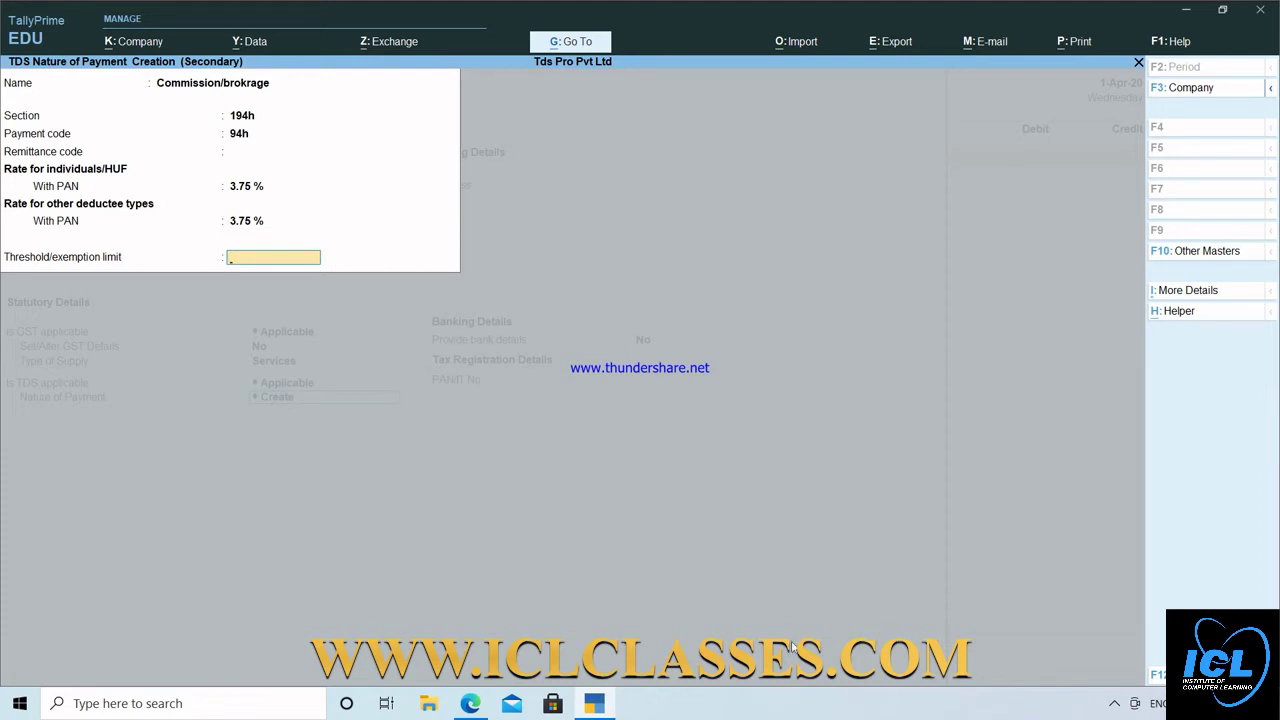
key("alt+Tab")
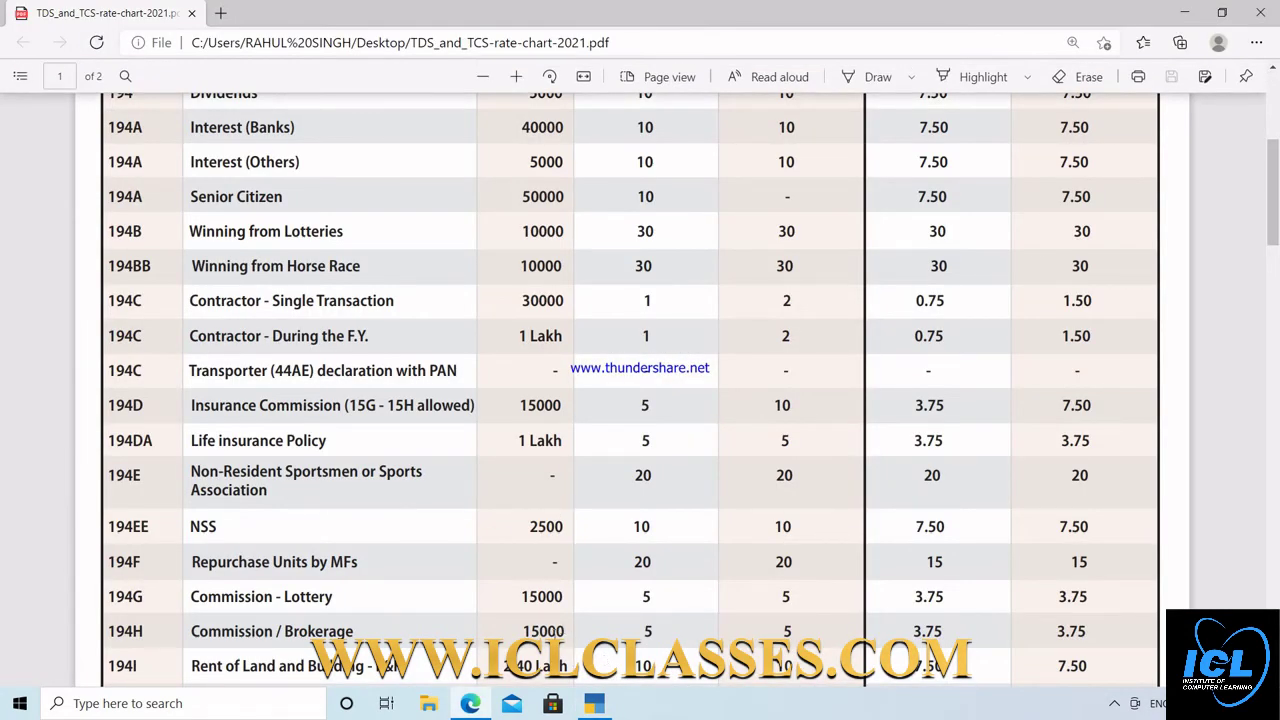
key("alt+Tab")
type("15")
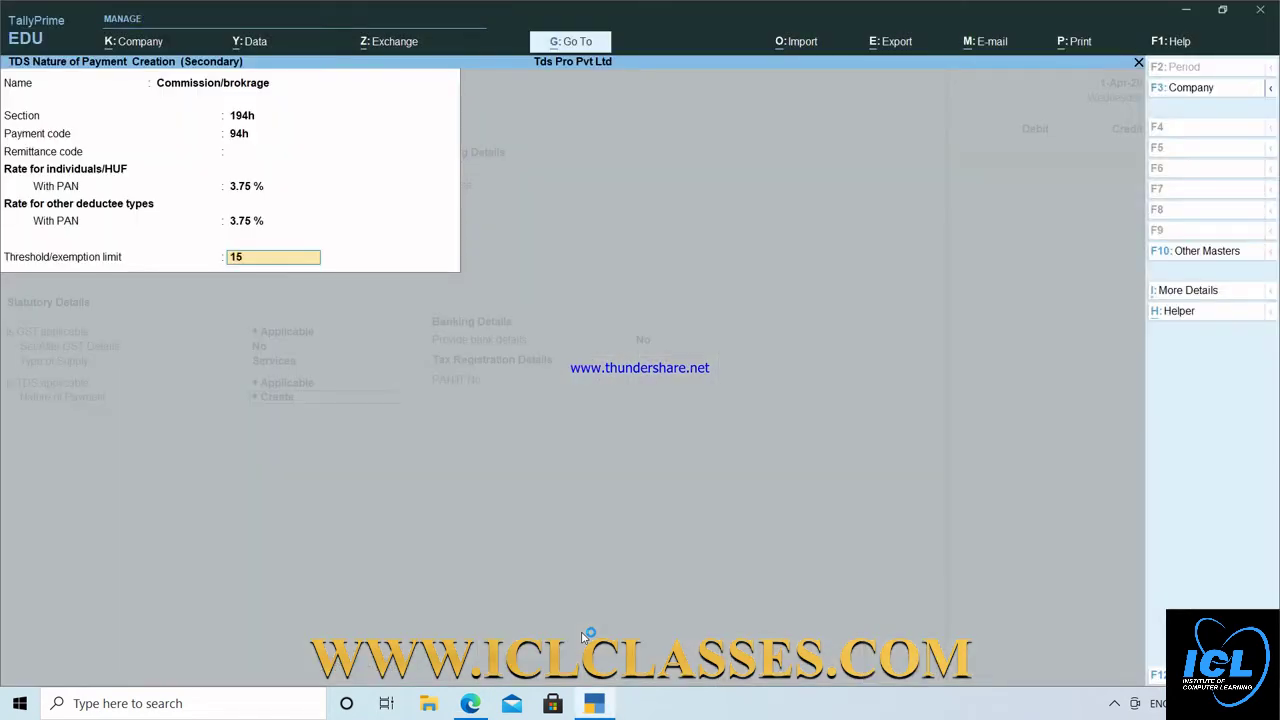
type("000")
key("Return")
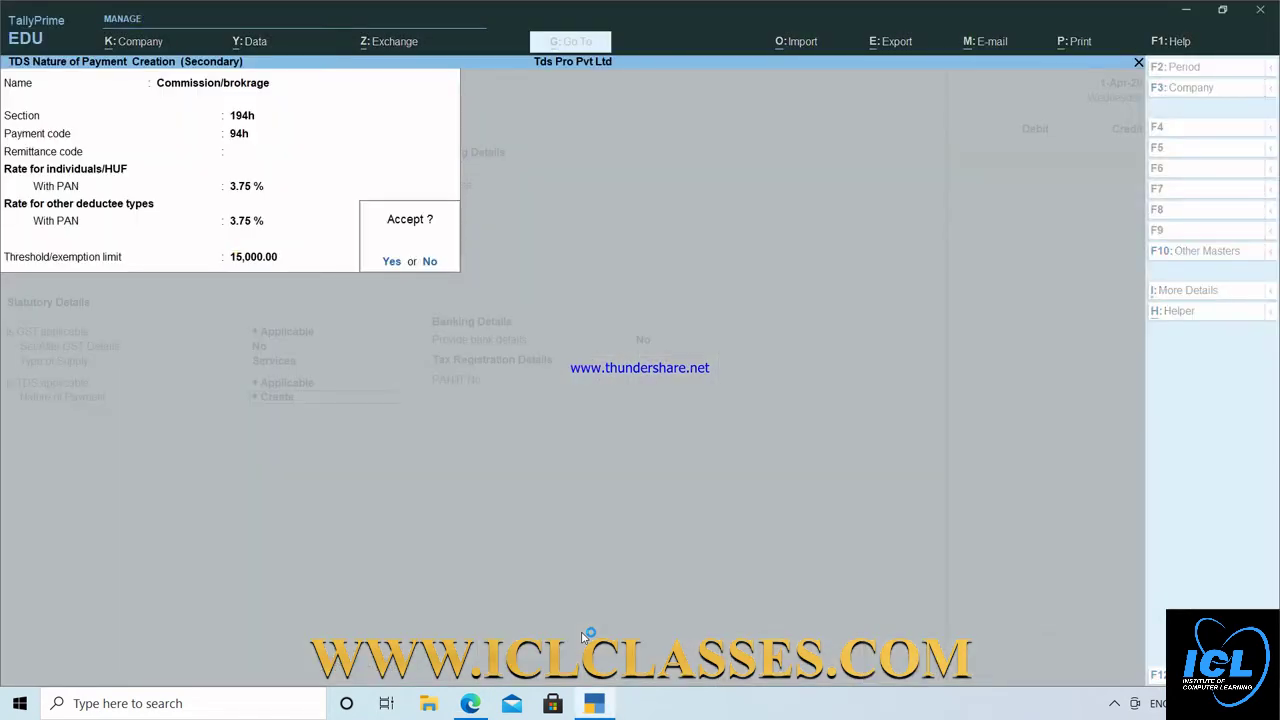
key("Return")
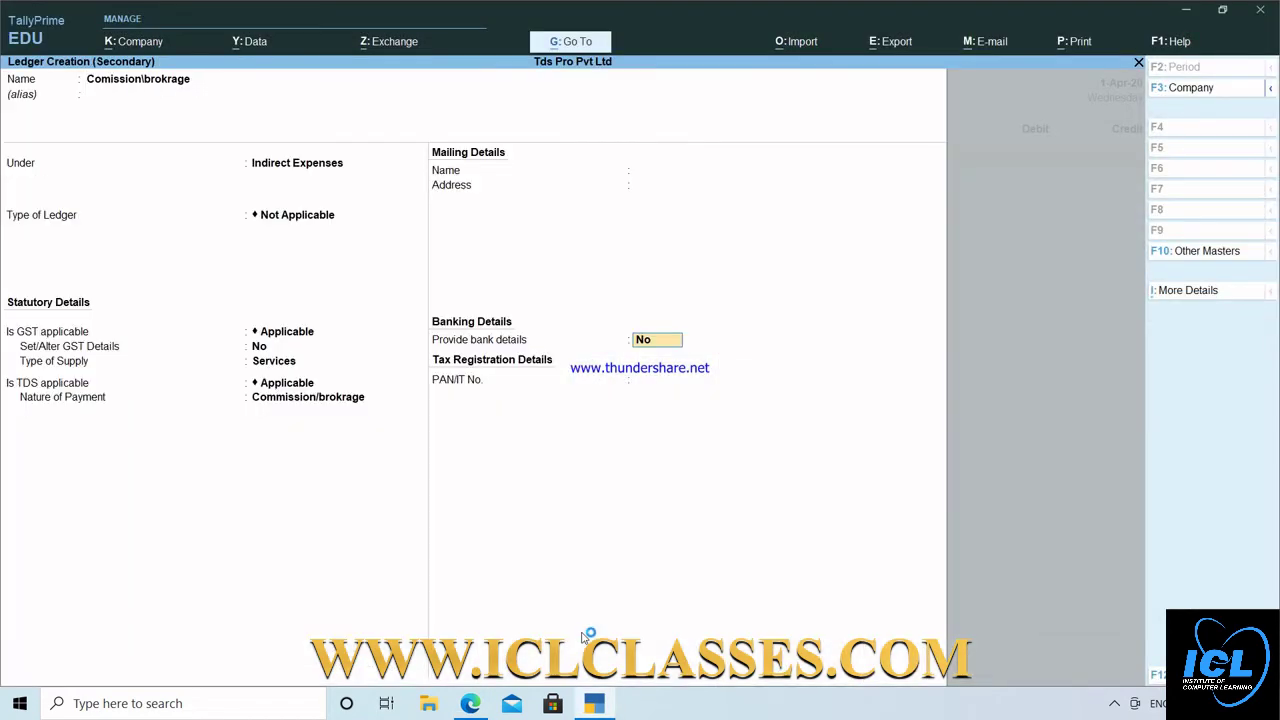
Finish the ledger and debit Comission\brokrage 15,000 in the journal.
key("Return")
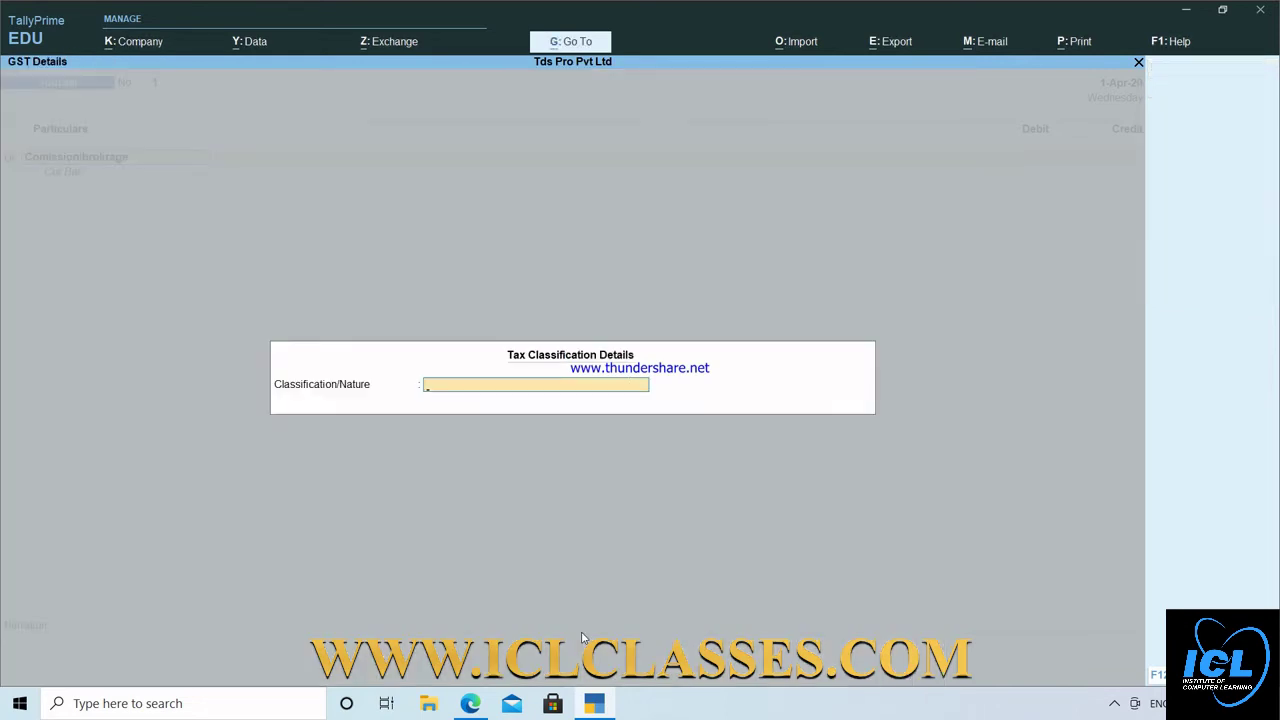
key("Return")
type("15000")
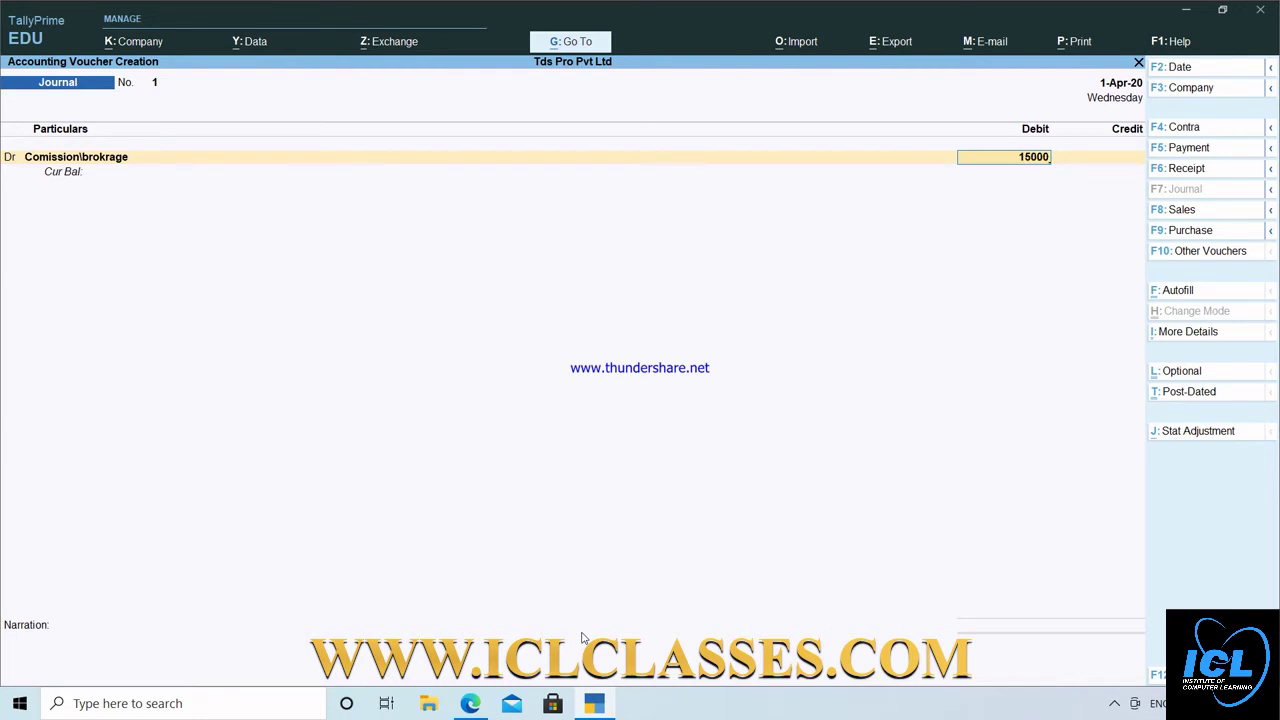
key("Return")
key("Return")
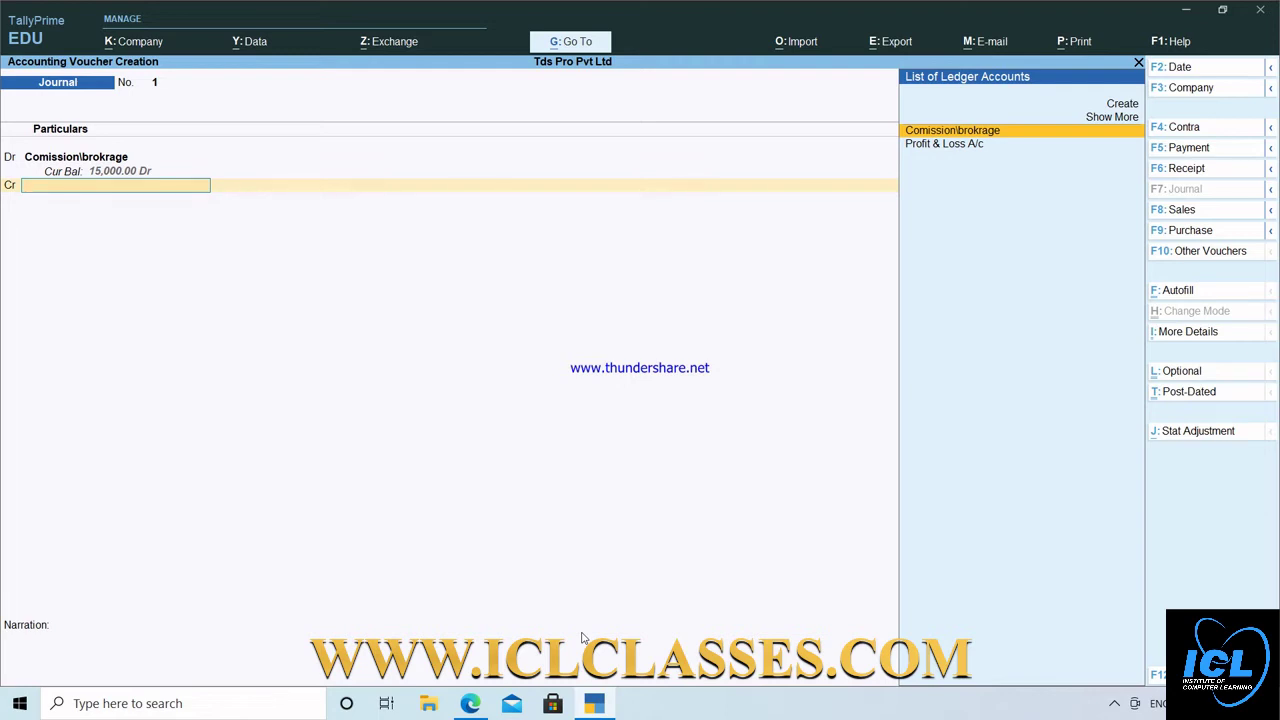
key("Up")
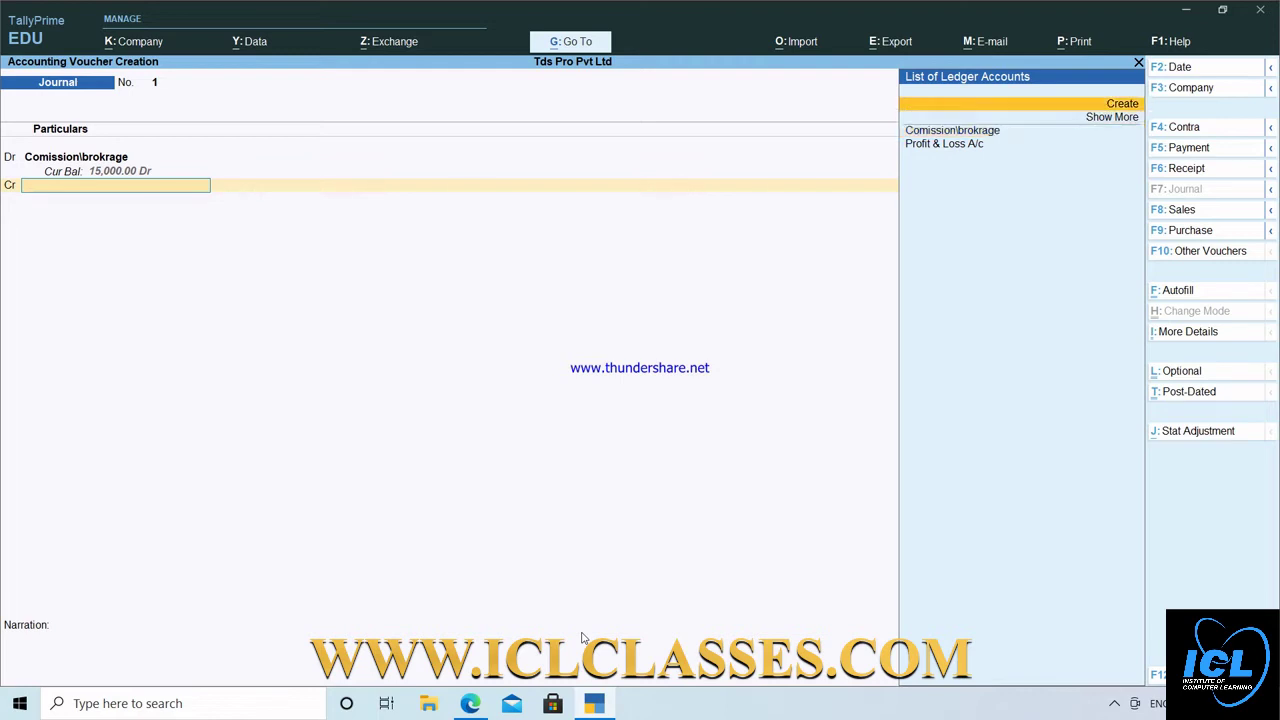
Create the party ledger under Sundry Creditors, TDS deductable, deductee Individual/HUF - Resident.
key("Return")
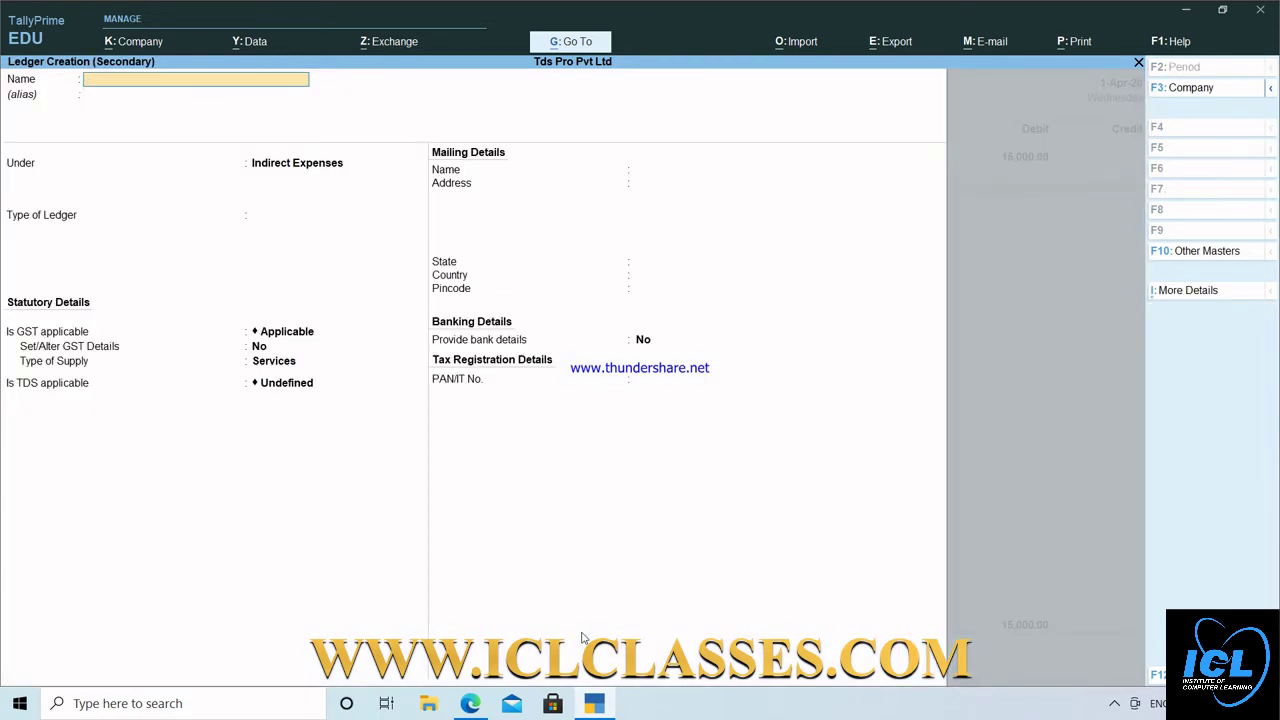
type("Sumit")
key("Return")
type("S")
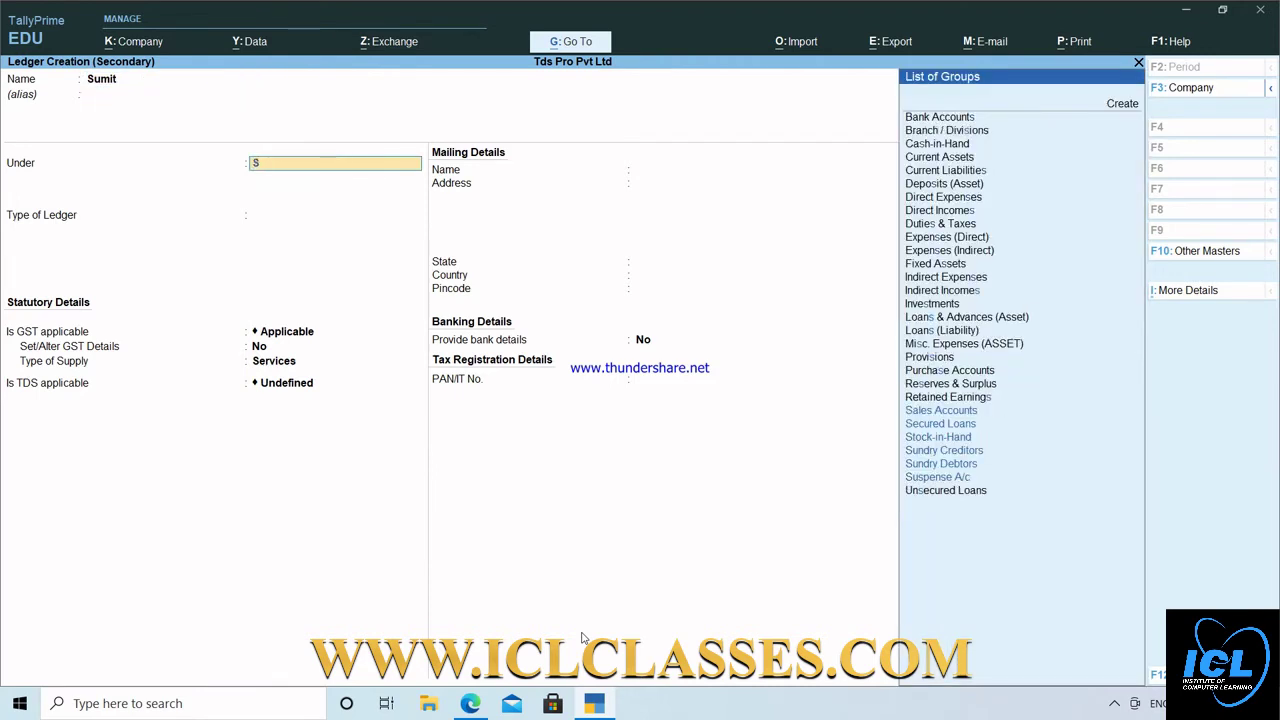
key("Down")
key("Down")
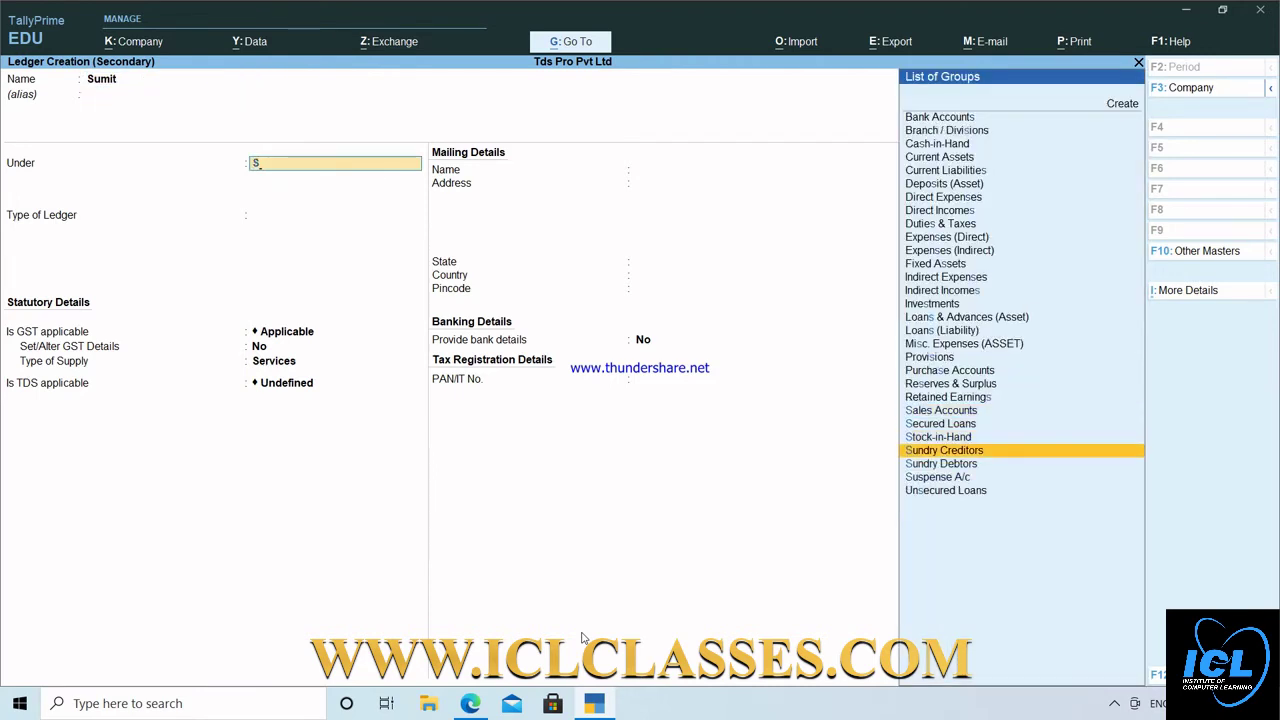
key("Return")
key("Return")
key("Return")
key("Return")
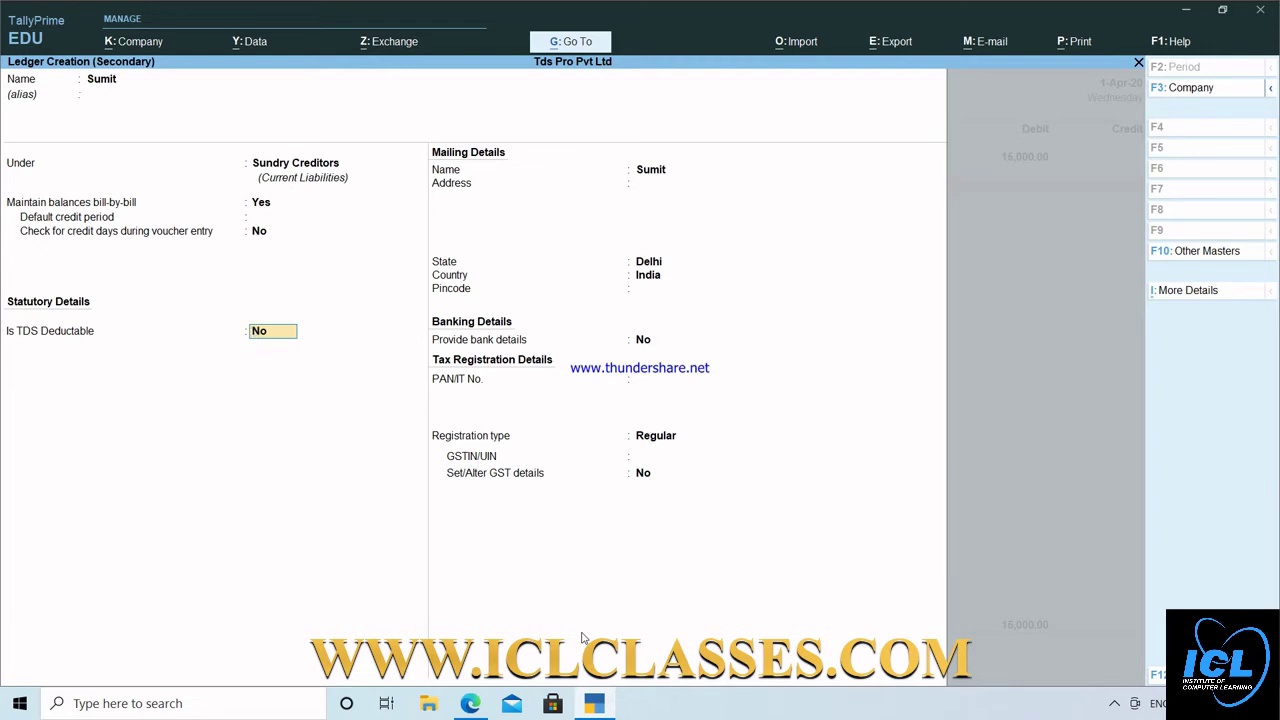
type("y")
key("Return")
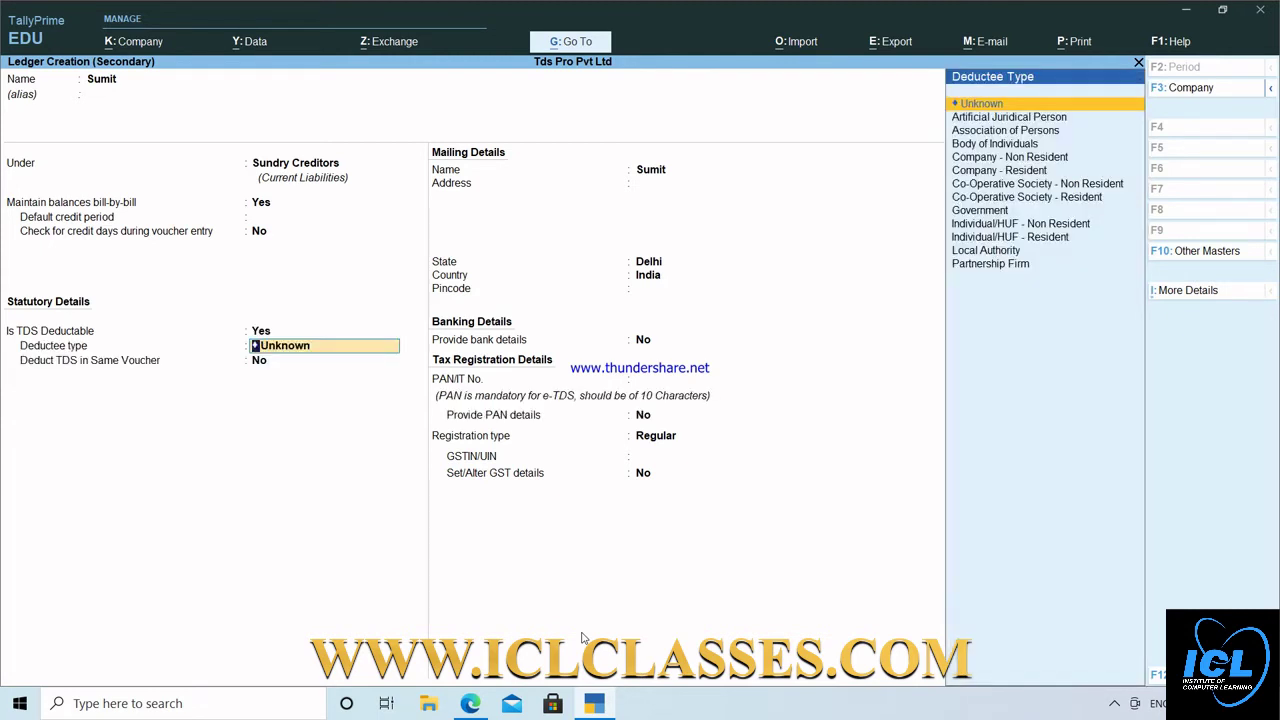
key("Down")
key("Down")
key("Down")
key("Down")
key("Down")
key("Down")
key("Down")
key("Down")
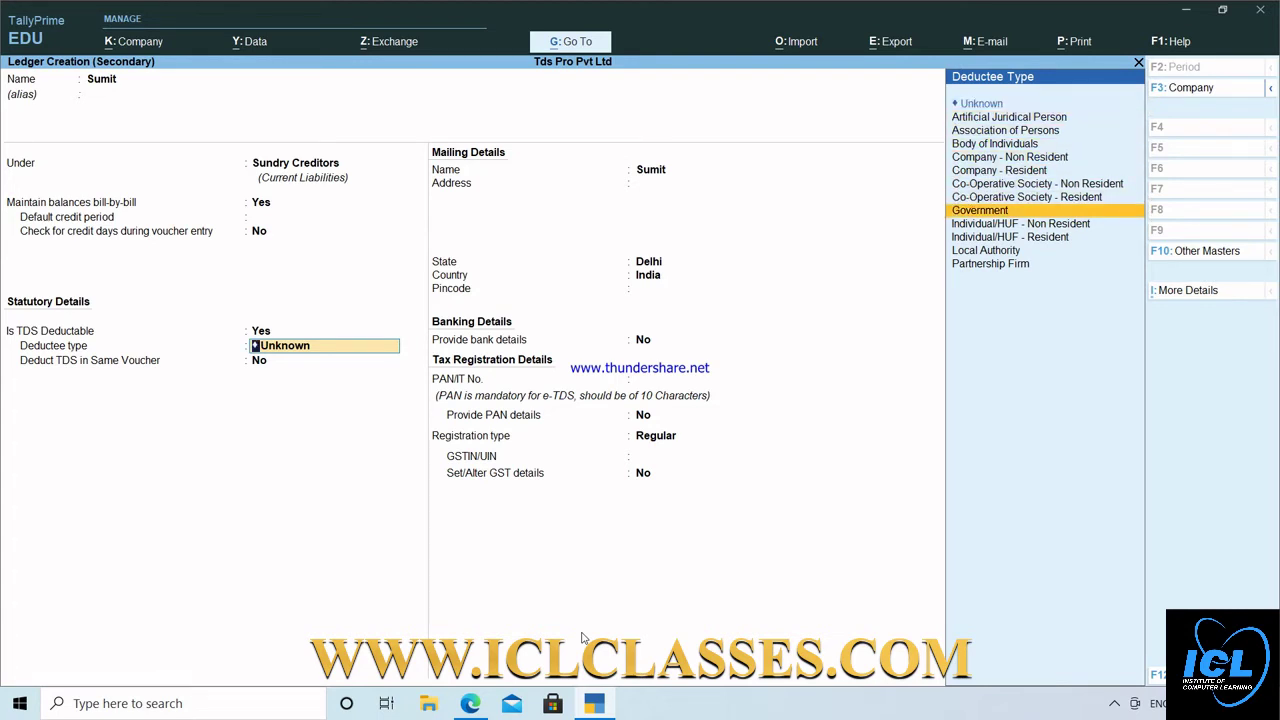
key("Down")
key("Down")
key("Return")
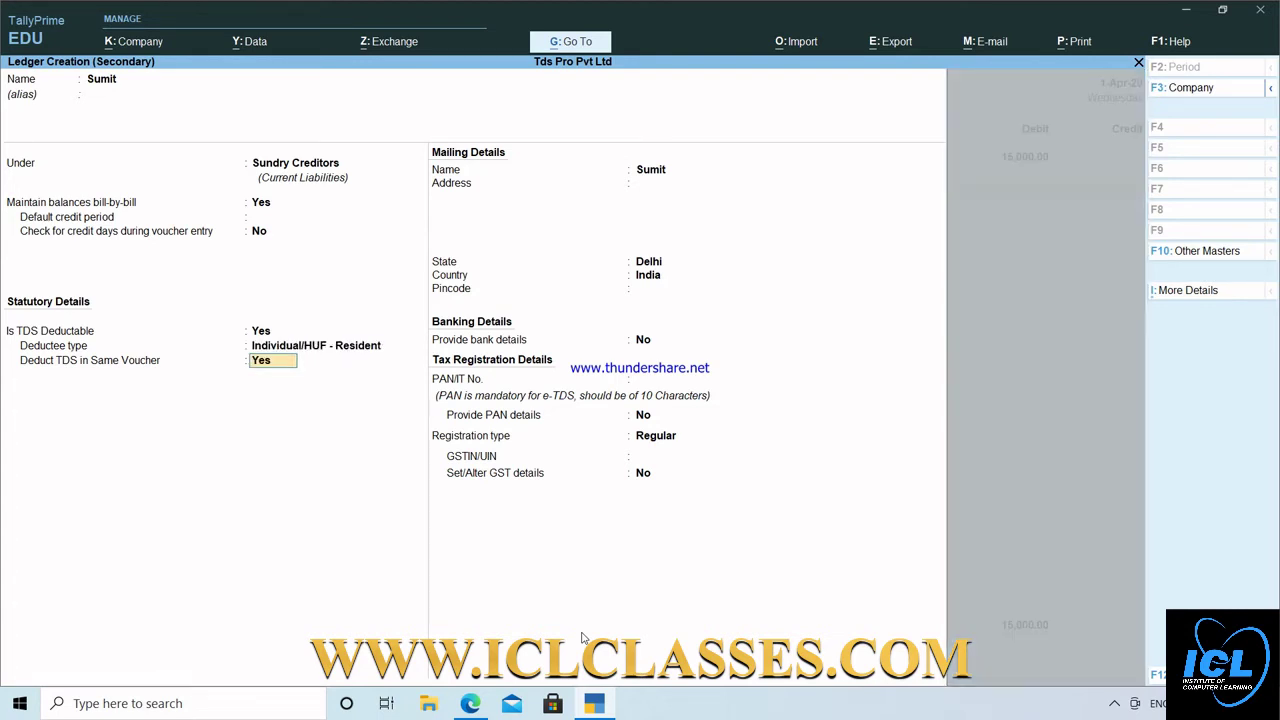
key("Return")
Enter the party's PAN, keep Regular registration and leave GSTIN blank.
key("Return")
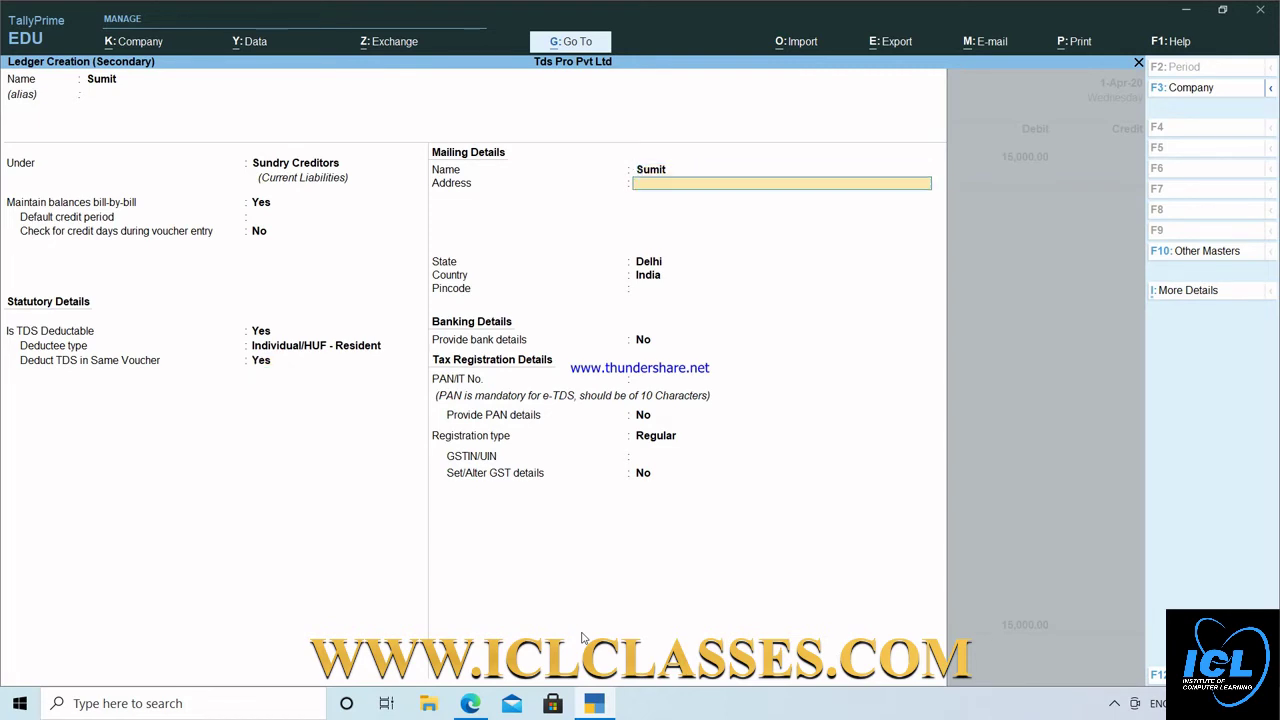
key("Return")
key("Return")
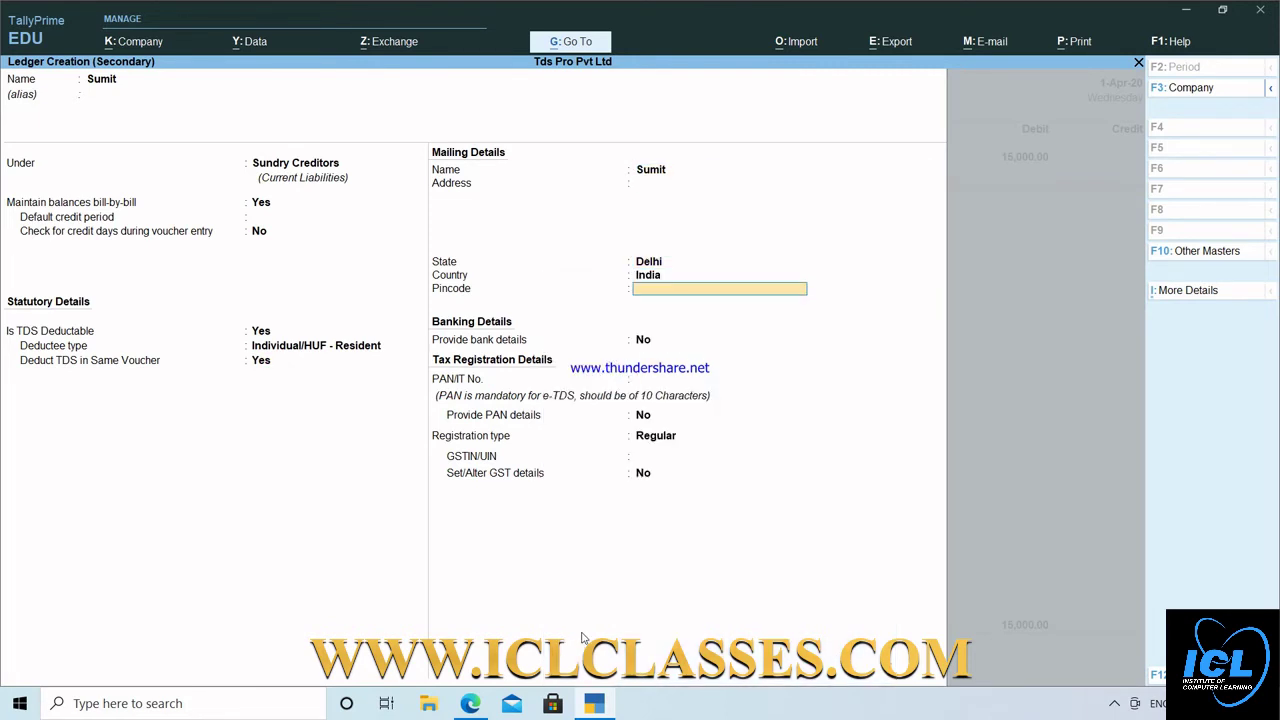
key("Return")
key("Return")
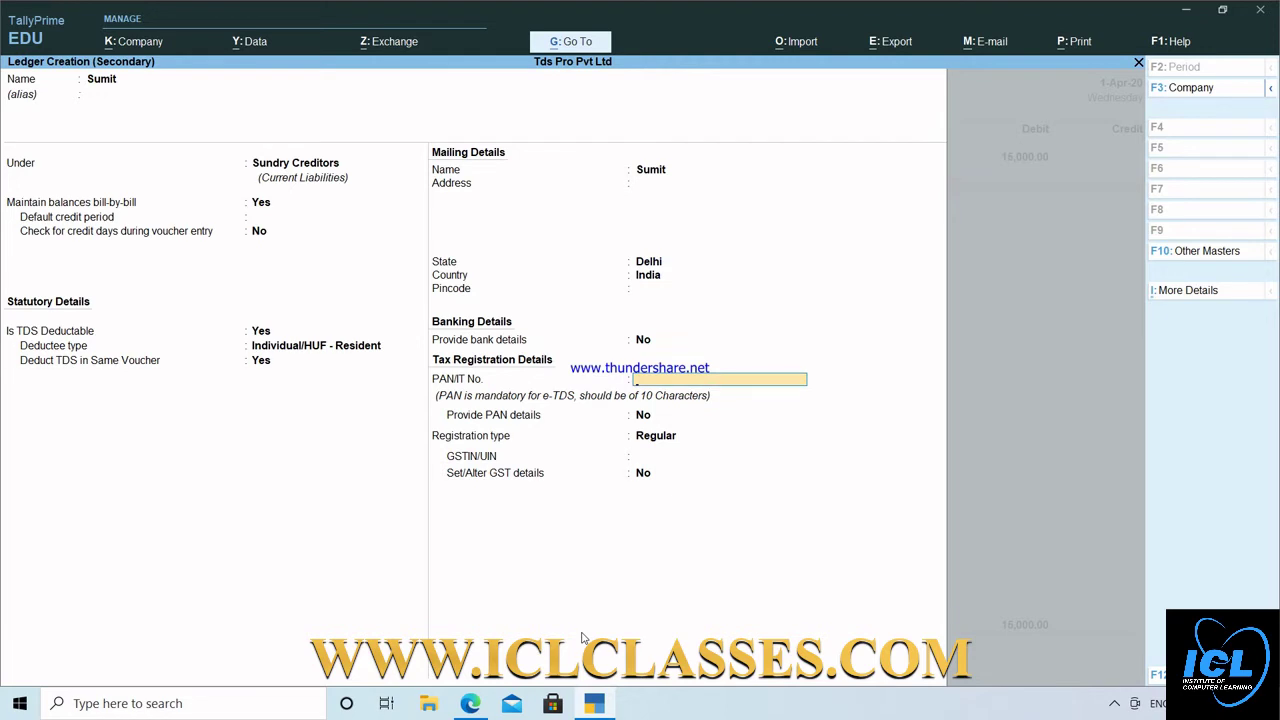
key("Return")
key("Return")
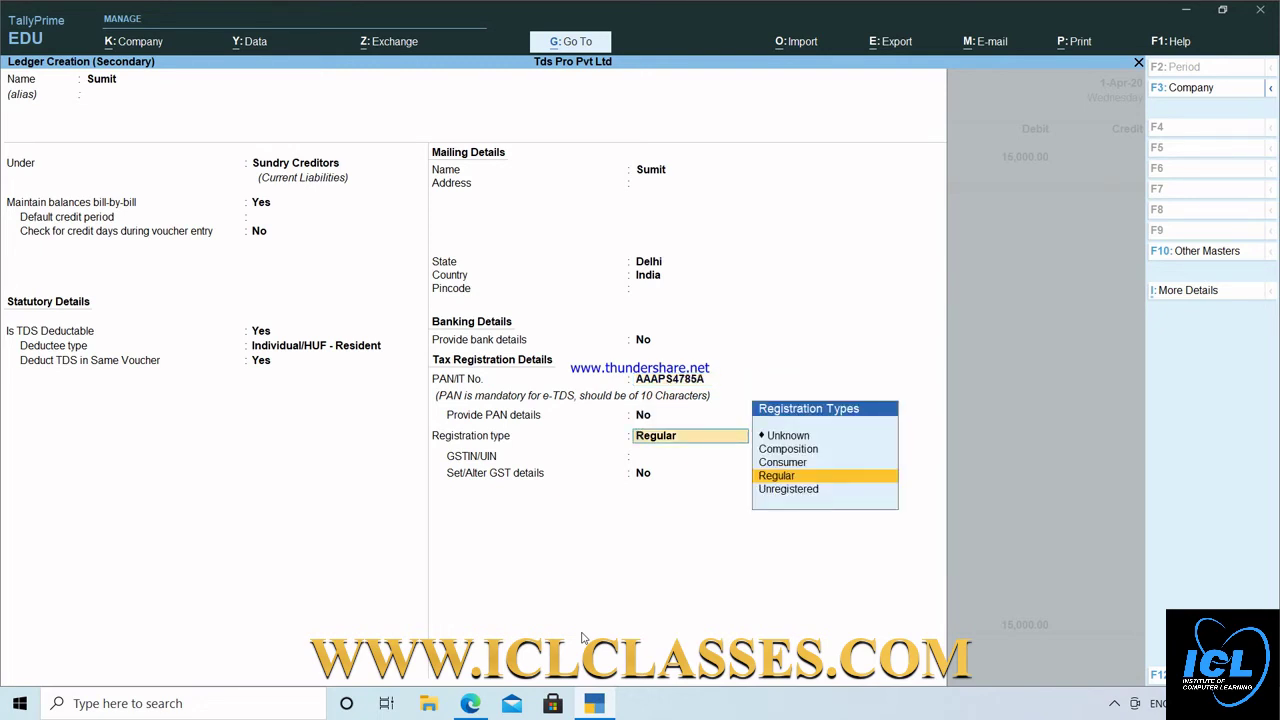
key("Return")
key("Return")
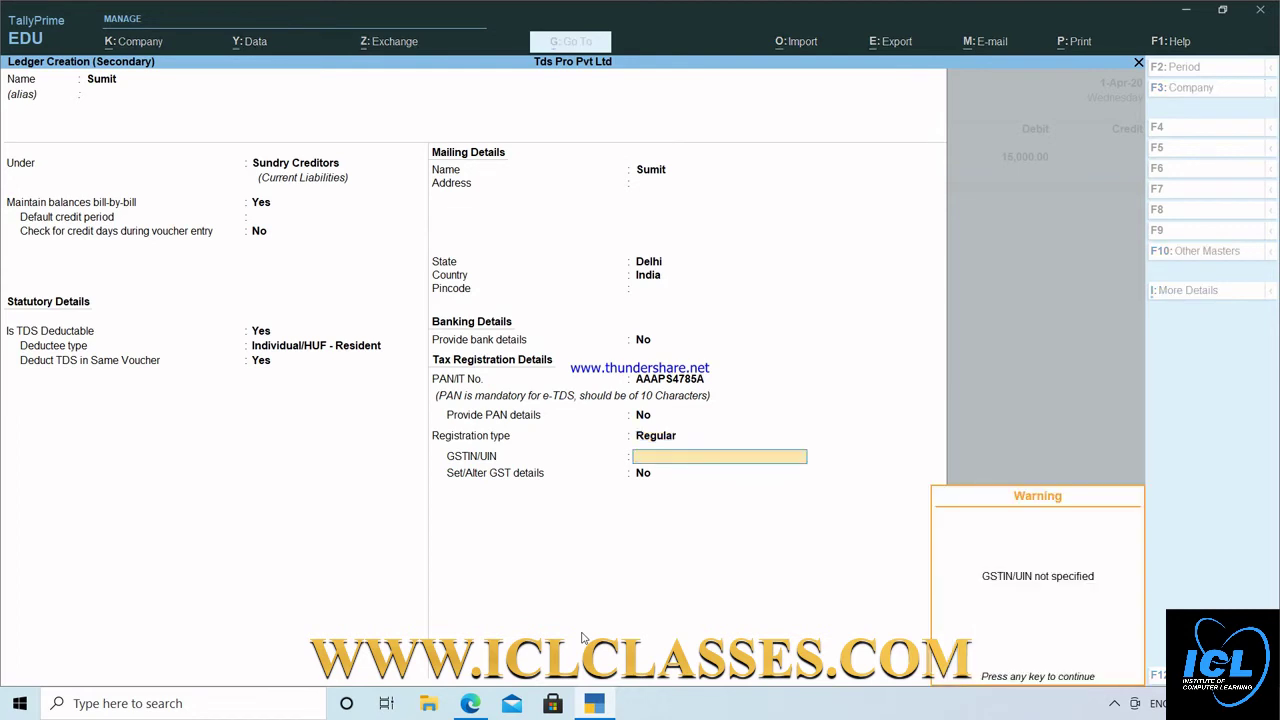
key("Return")
key("Return")
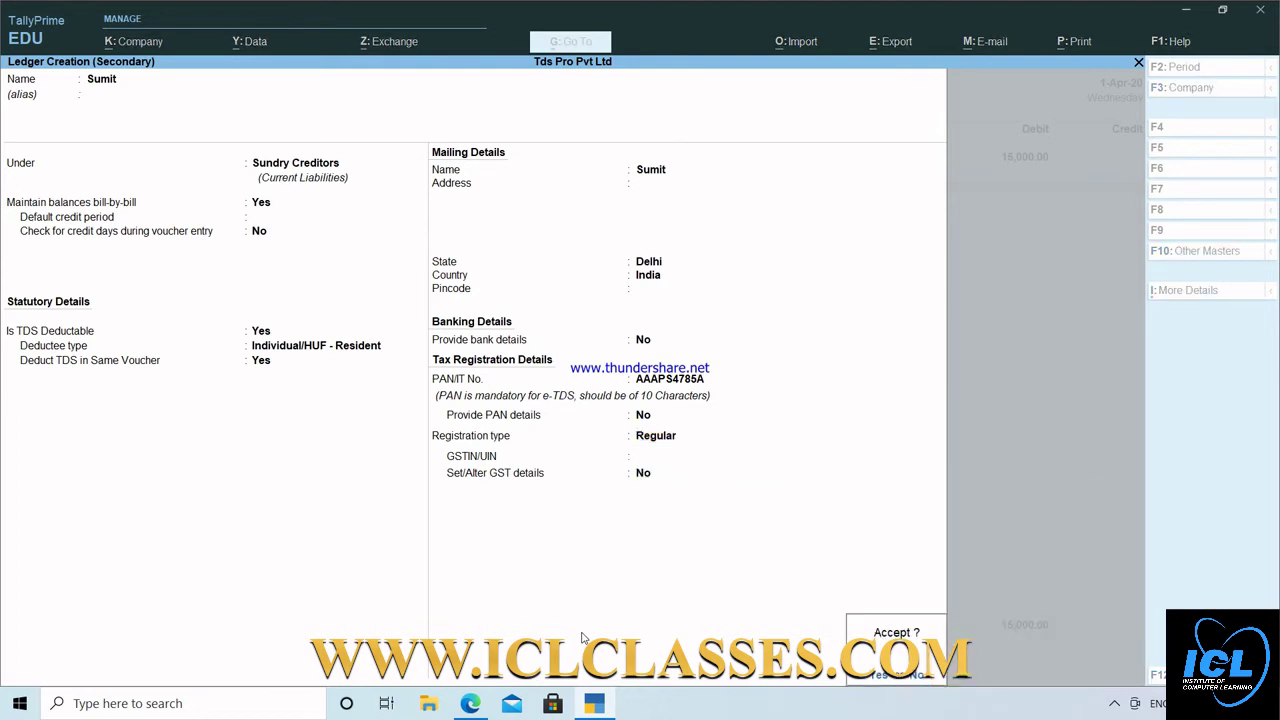
key("Return")
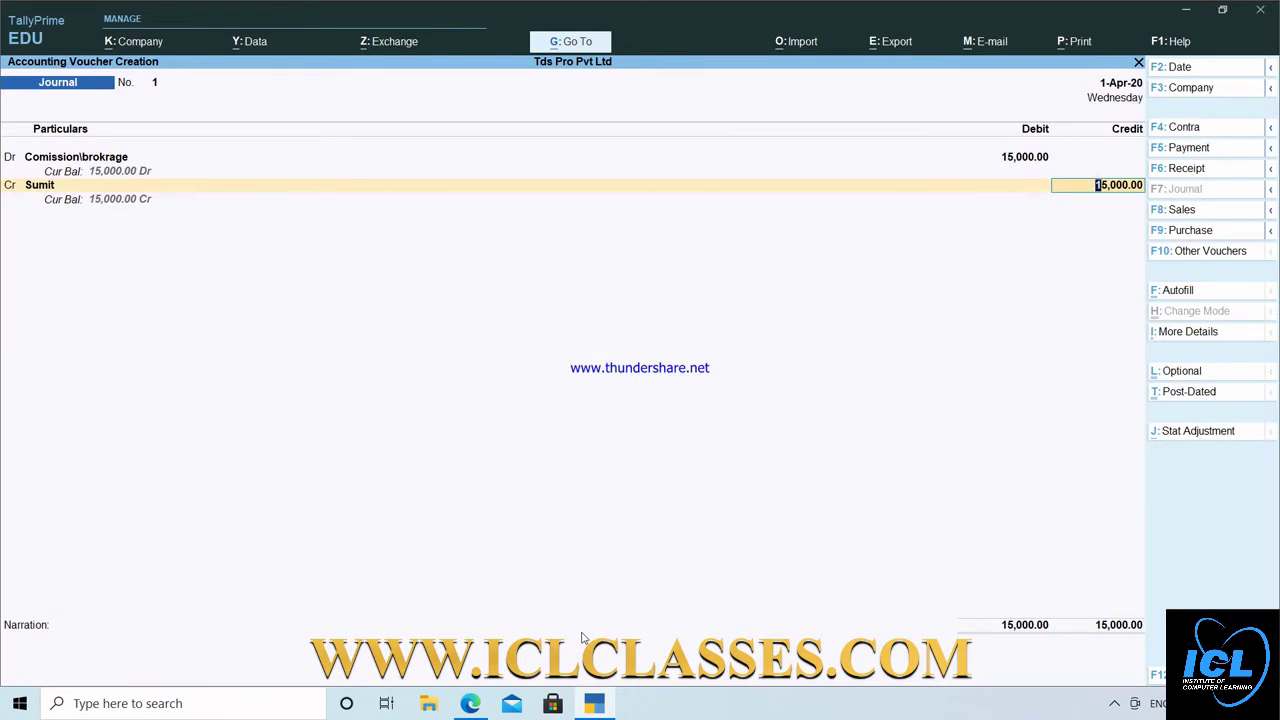
Change the commission debit to 20,000, keeping the party on the credit line.
key("Return")
key("Return")
key("Return")
key("Return")
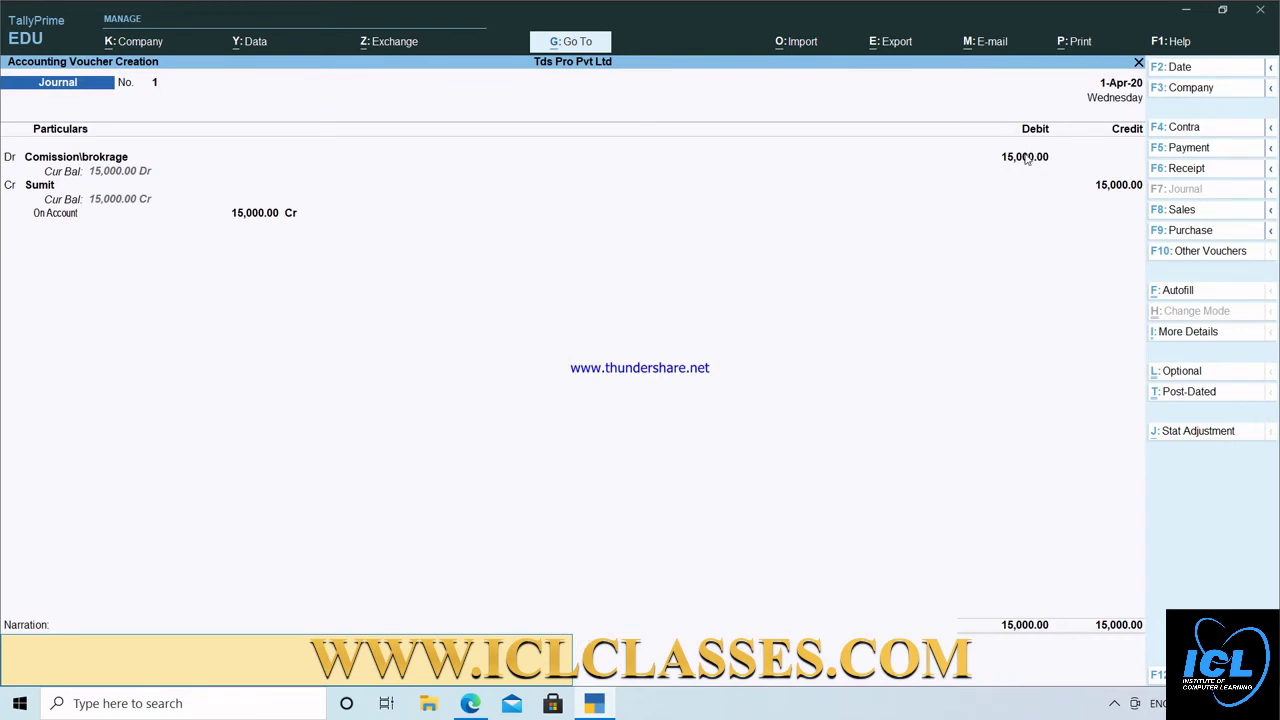
left_click(1027, 159)
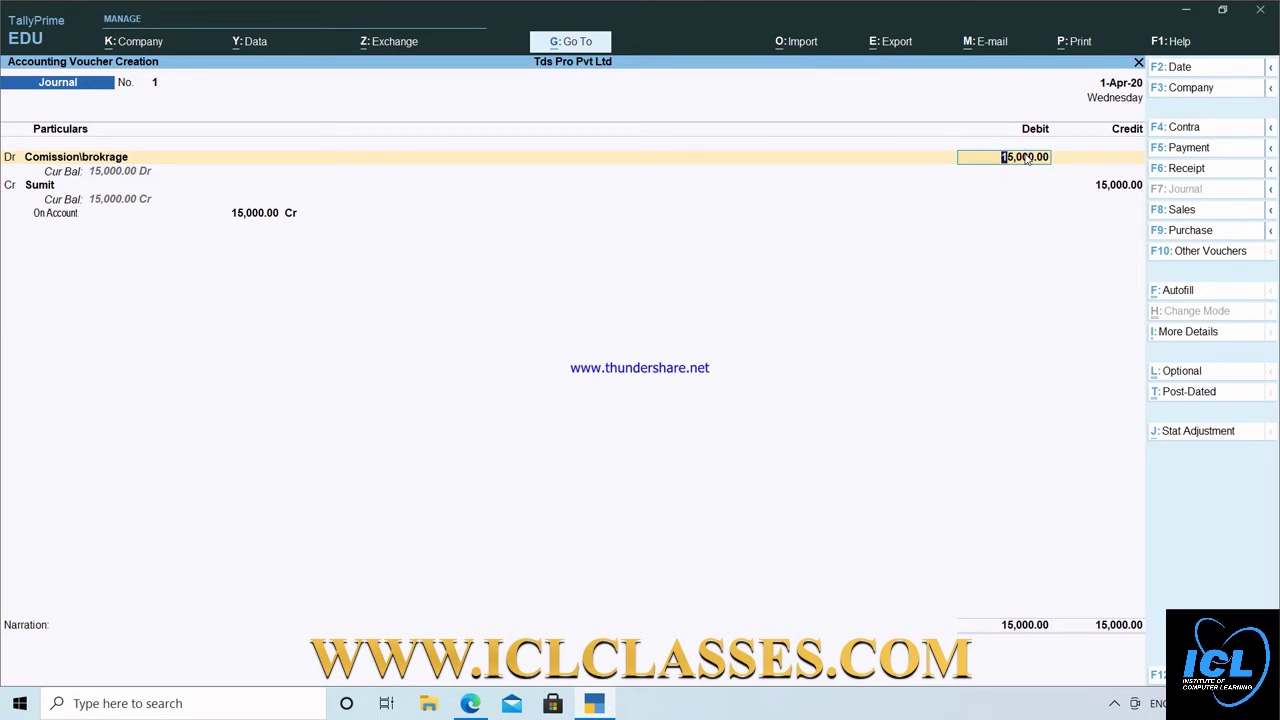
type("20000")
key("Return")
key("Return")
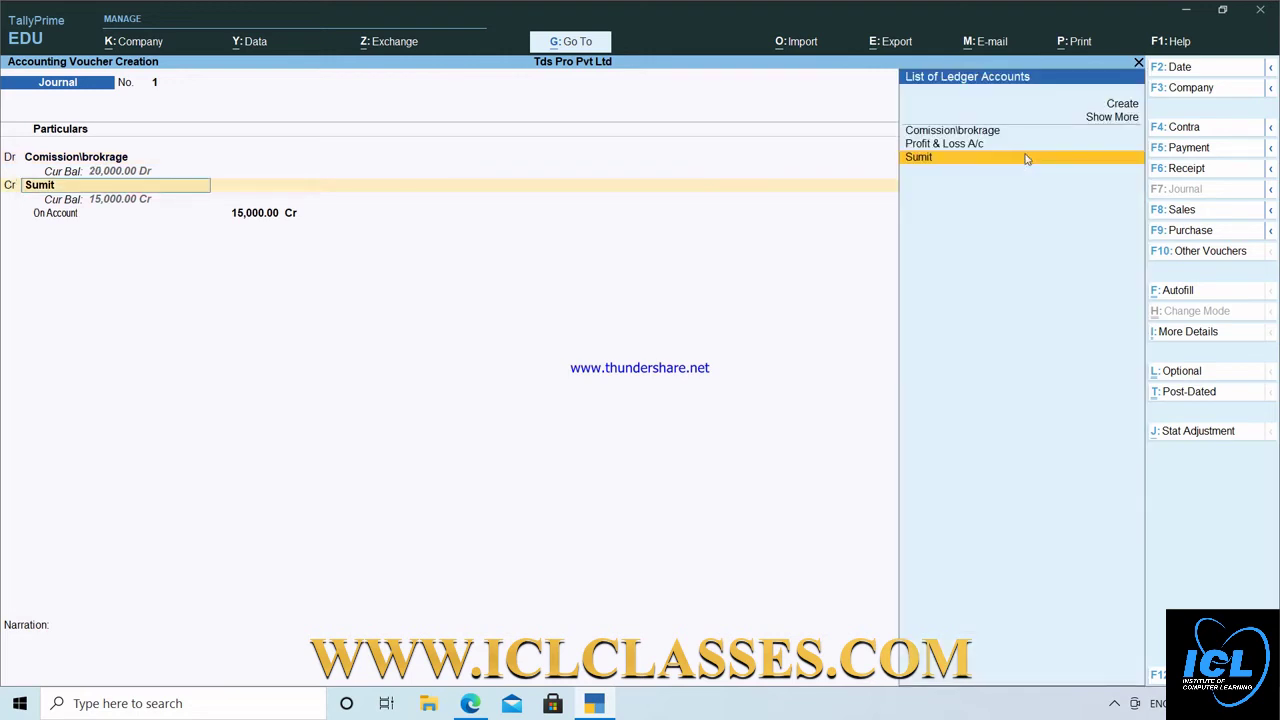
key("Return")
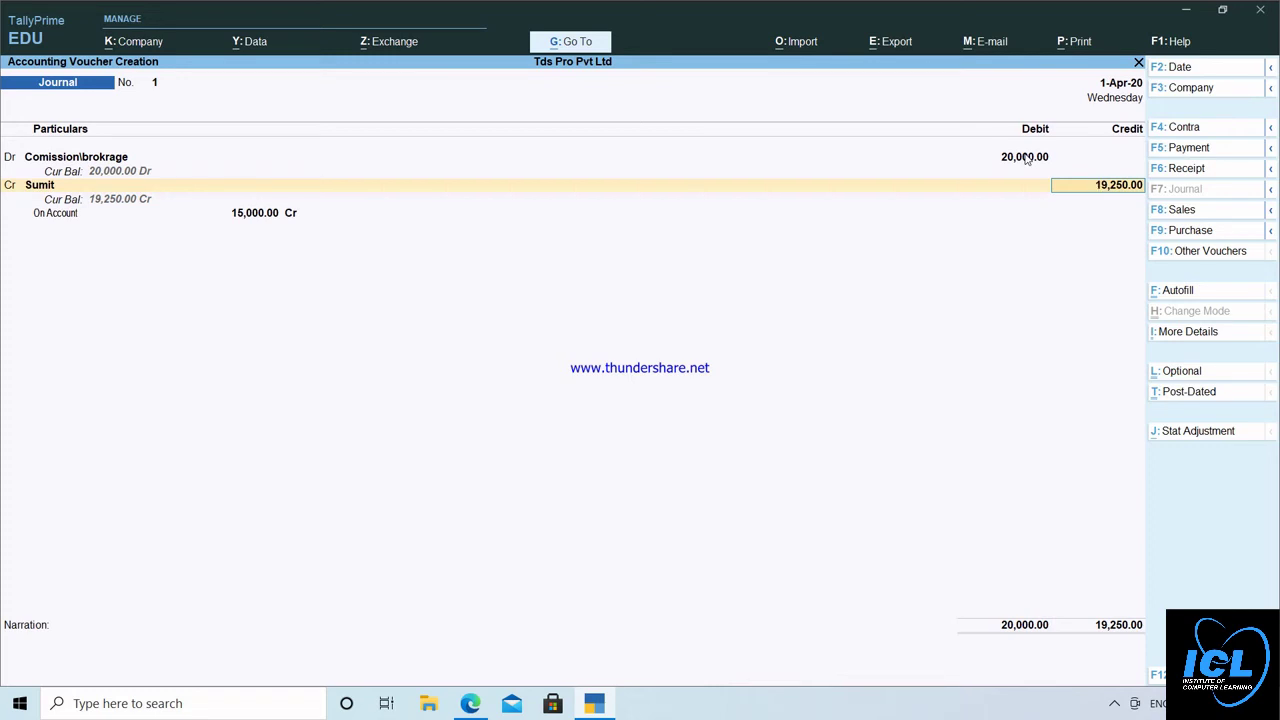
Accept the 19,250 party credit and allocate it On Account with a New Ref.
key("Return")
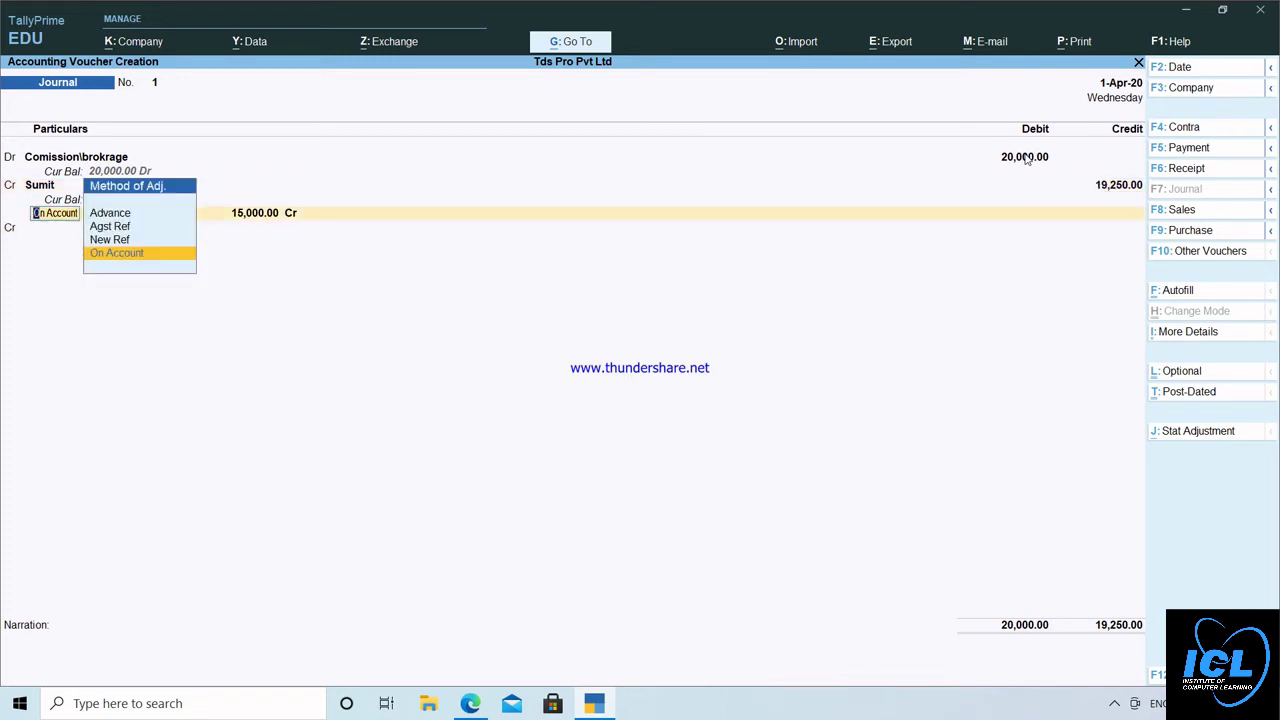
key("Return")
key("Return")
key("Return")
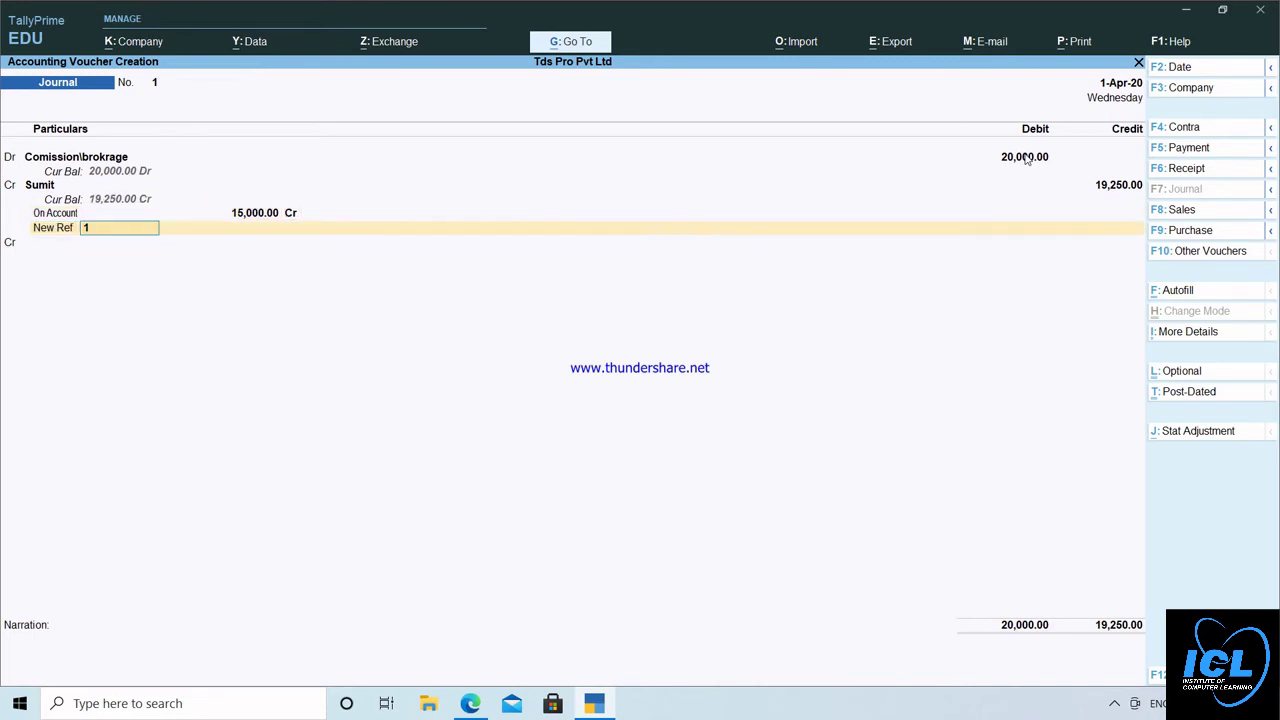
key("Return")
key("Return")
key("BackSpace")
key("BackSpace")
key("BackSpace")
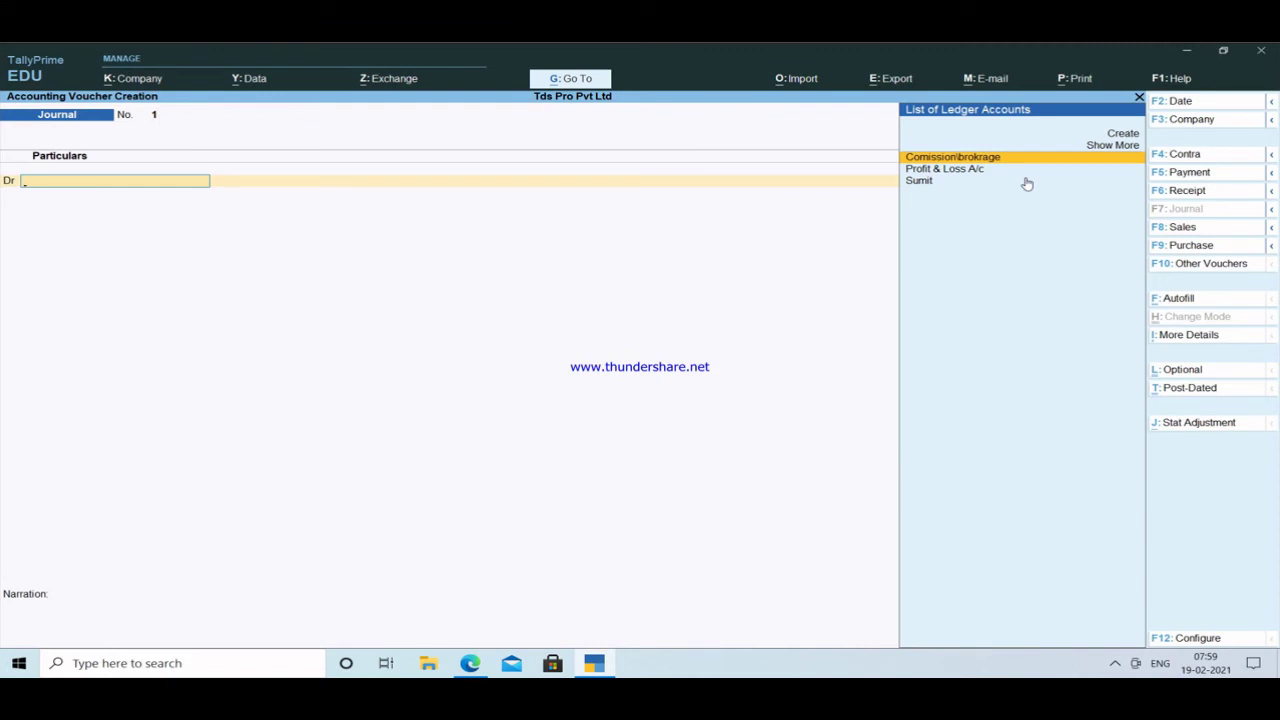
Debit Comission\brokrage 20,000; credit the party 19,250 via New Refs 20,000 Cr and 750 Dr.
key("Return")
key("Return")
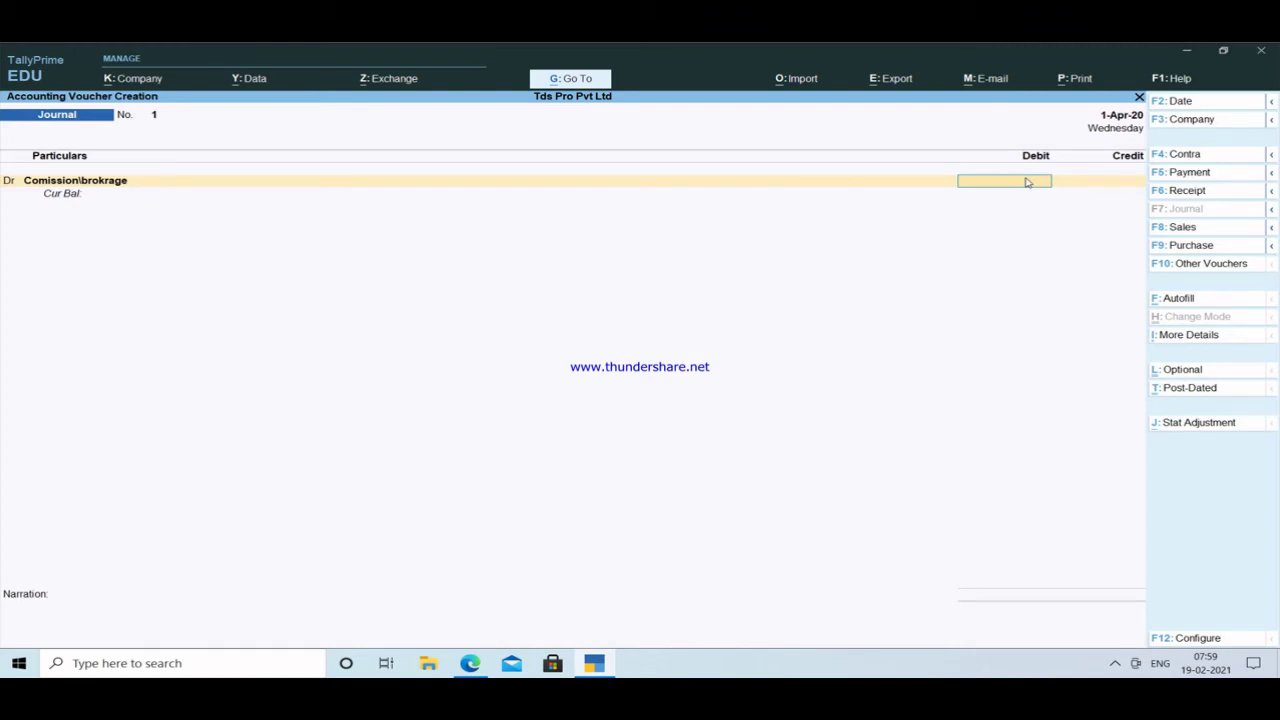
type("20000")
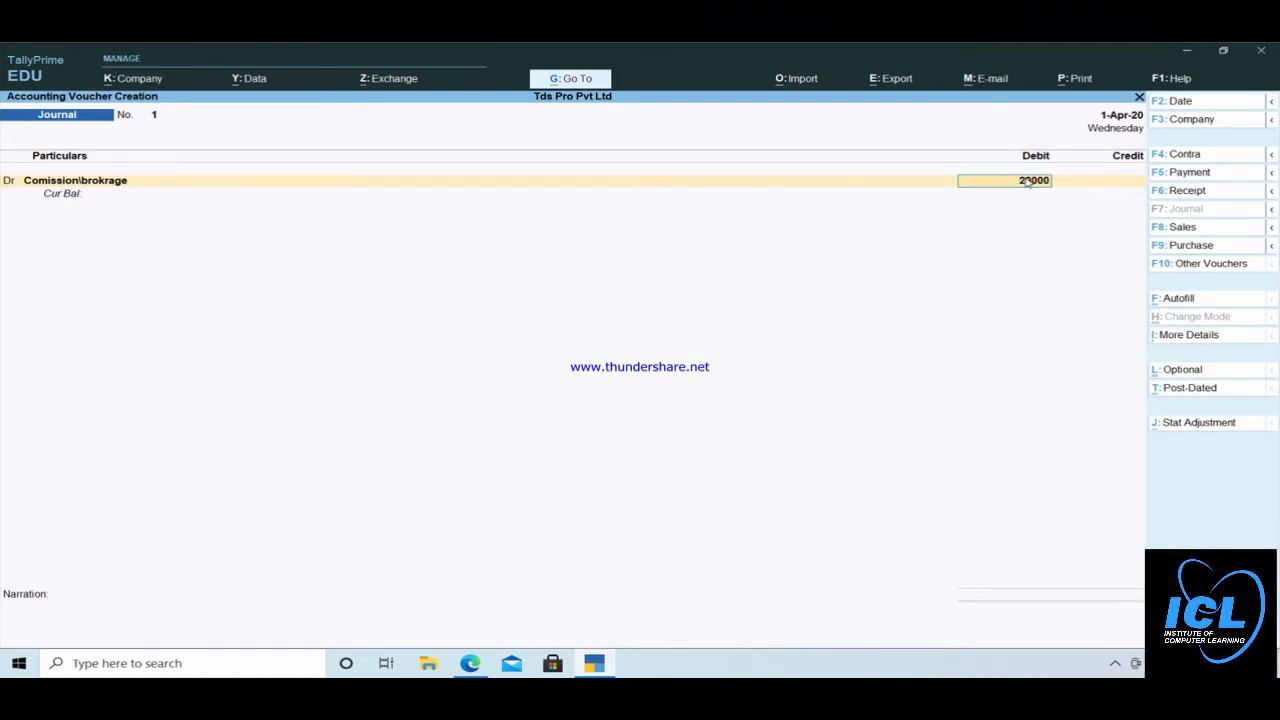
key("Return")
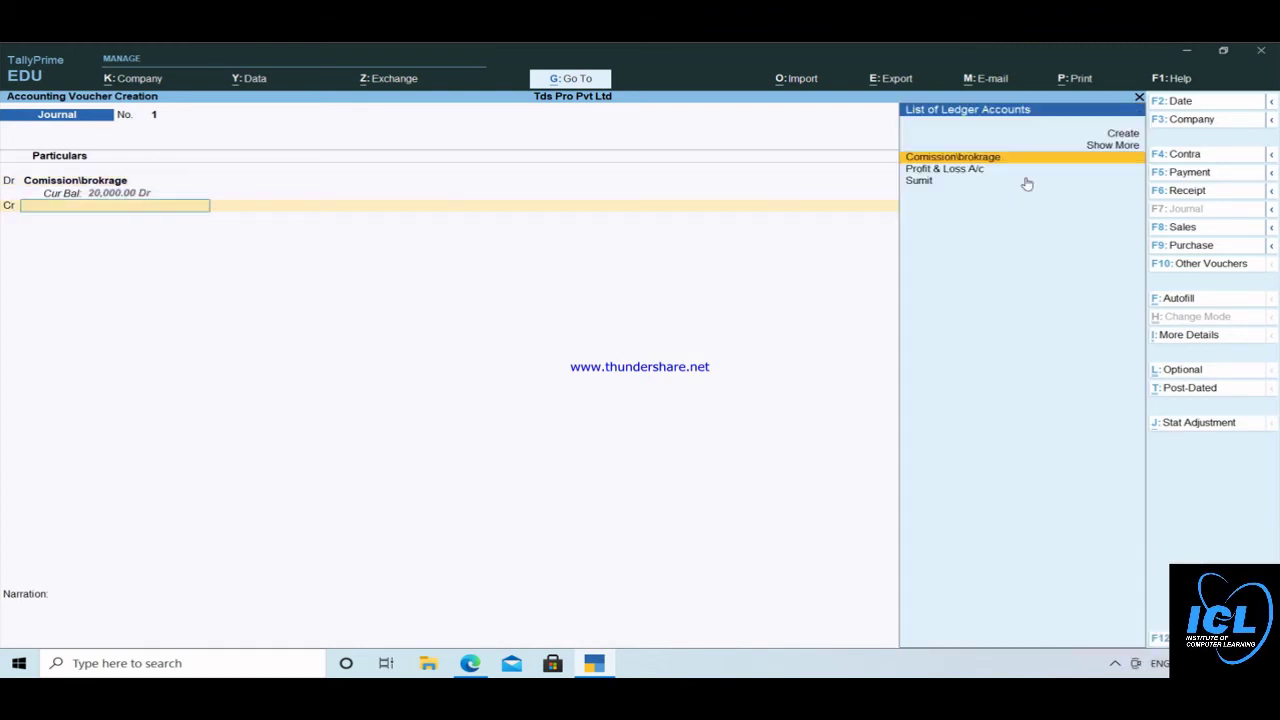
key("Down")
key("Down")
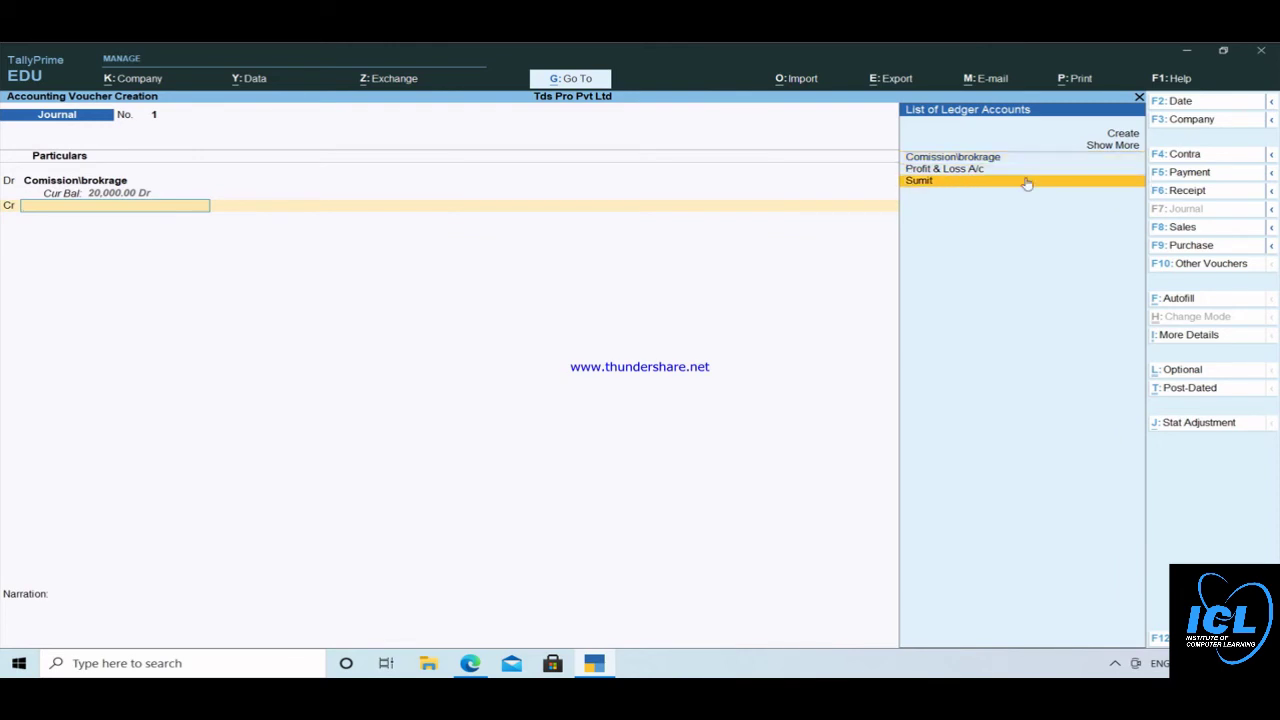
key("Return")
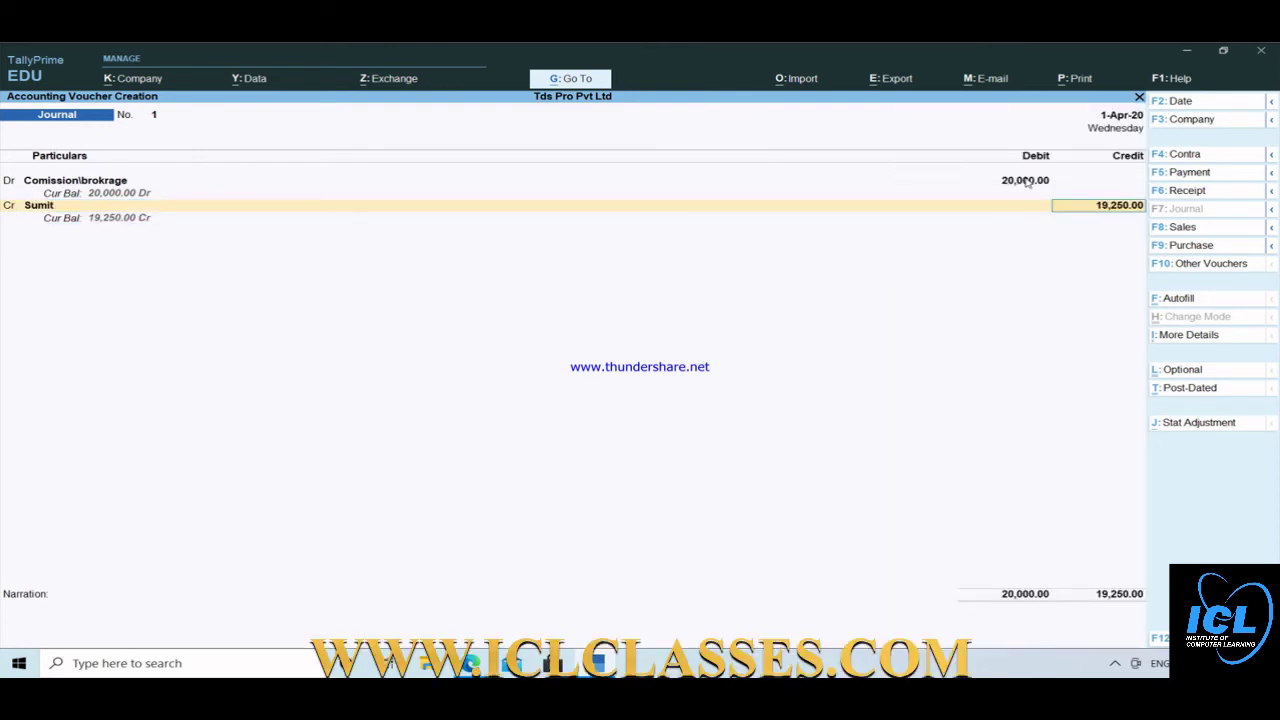
key("Return")
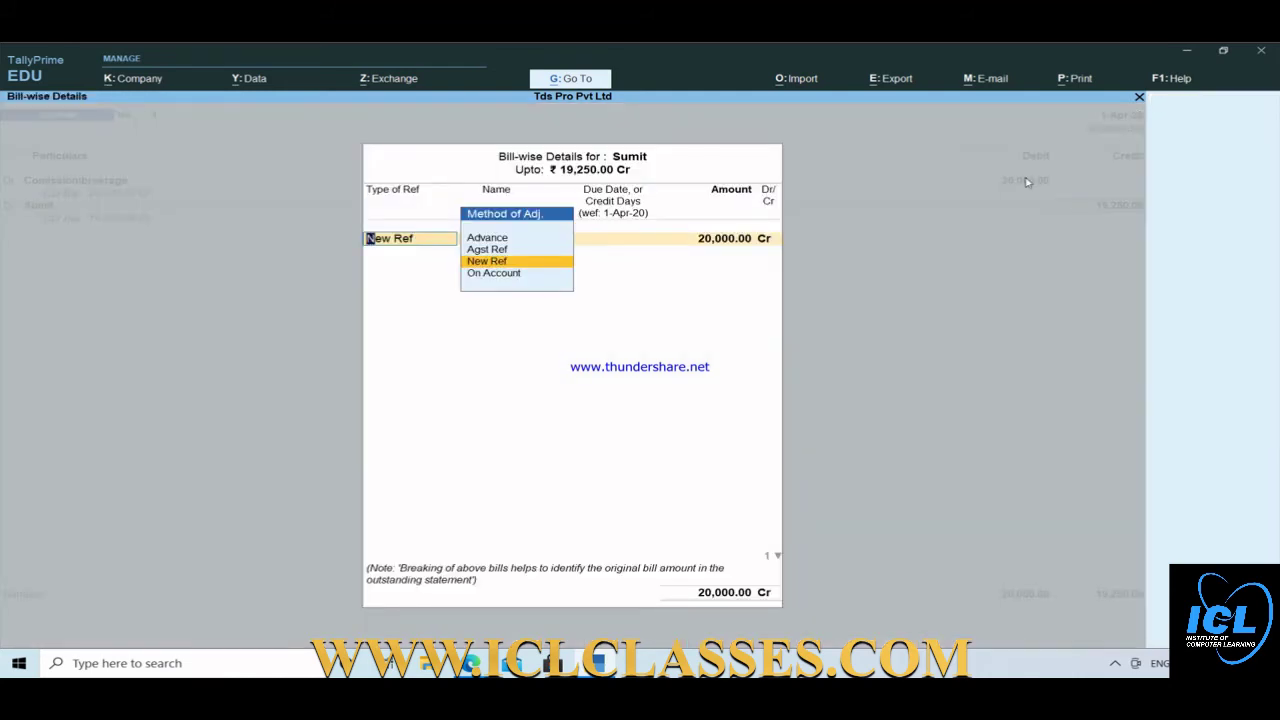
key("Return")
key("Return")
key("Return")
key("Return")
key("Return")
key("Return")
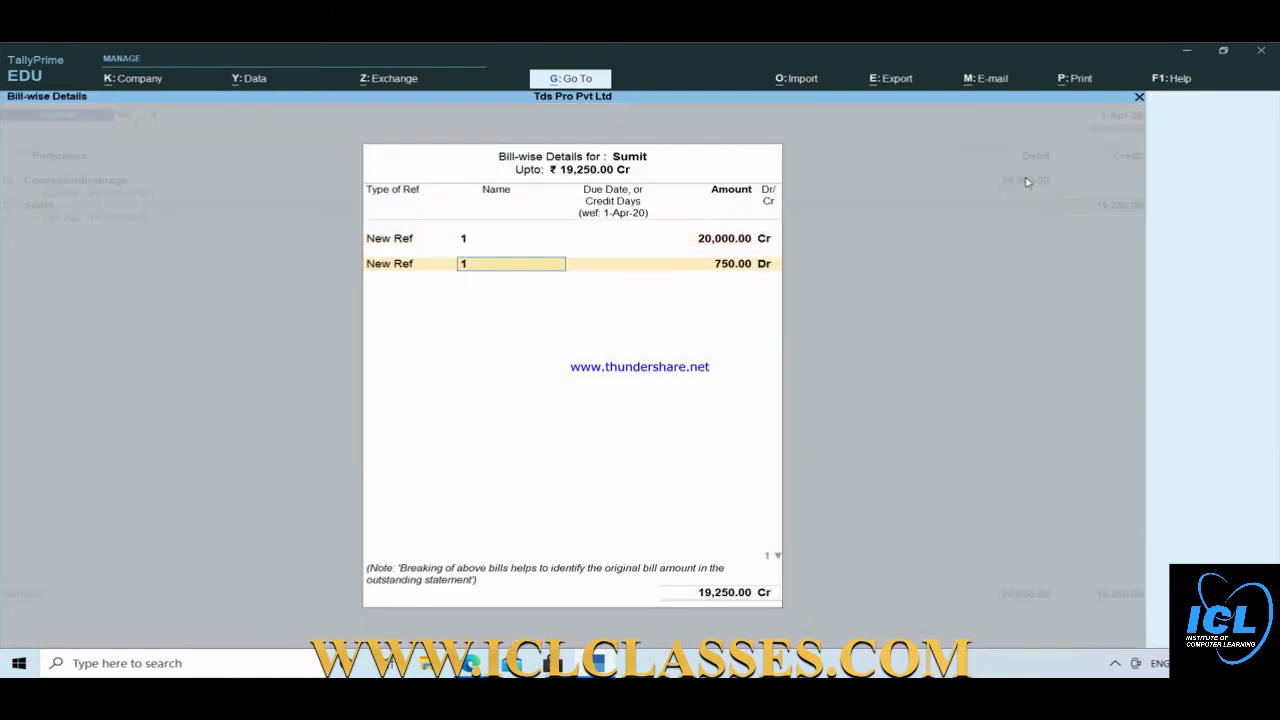
key("Return")
key("Return")
key("Return")
key("Return")
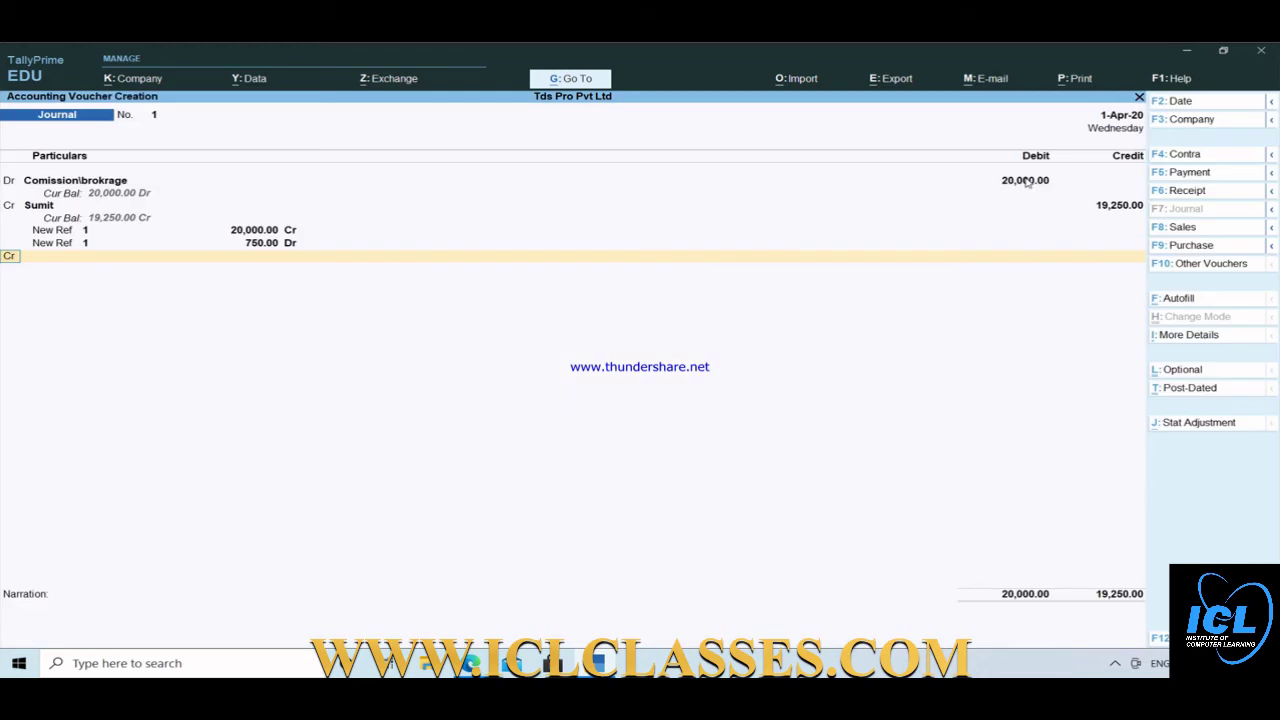
key("Return")
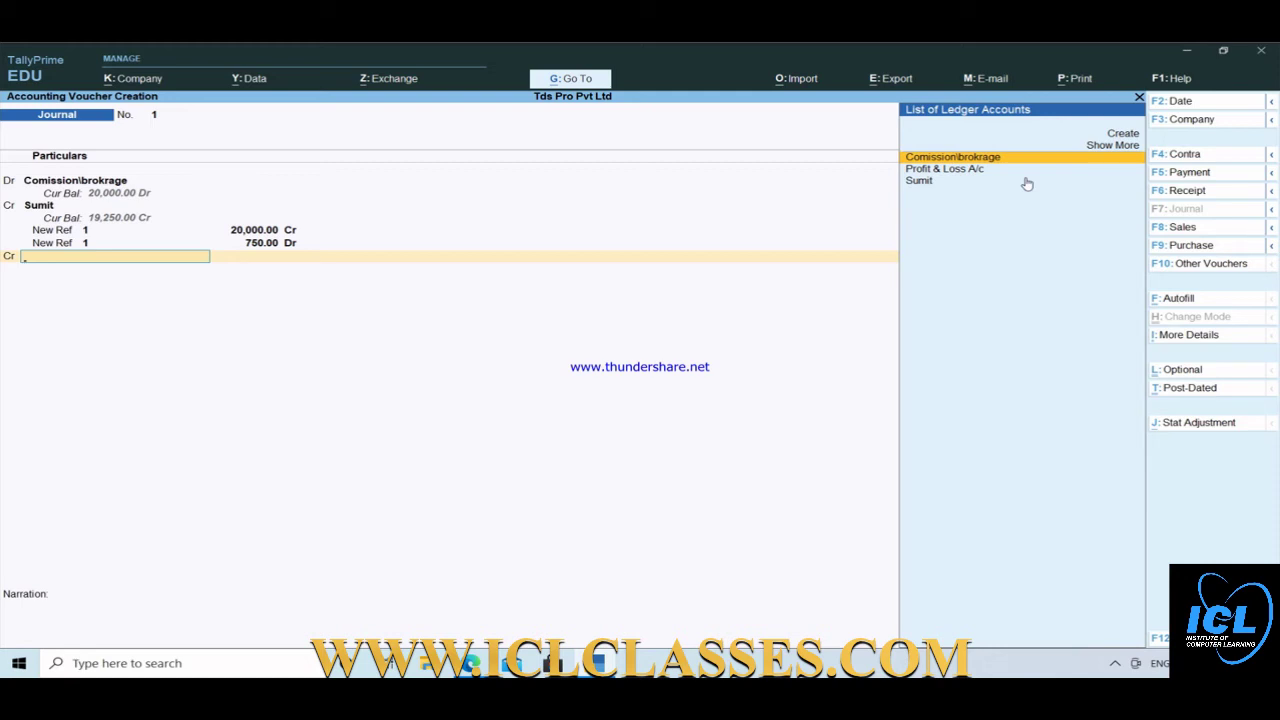
Create the ledger 'Tds on Commission' under Duties & Taxes, type TDS, nature Commission/brokerage.
key("alt+c")
type("T")
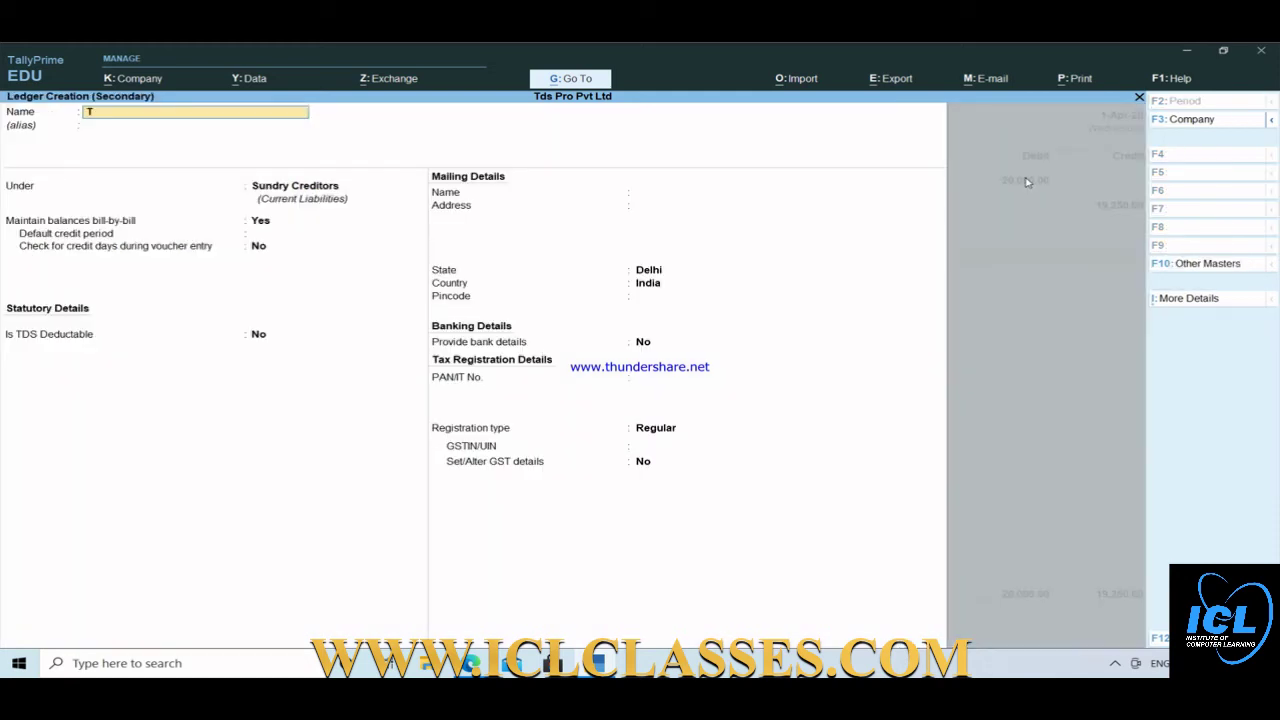
type("ds on Commission")
key("Return")
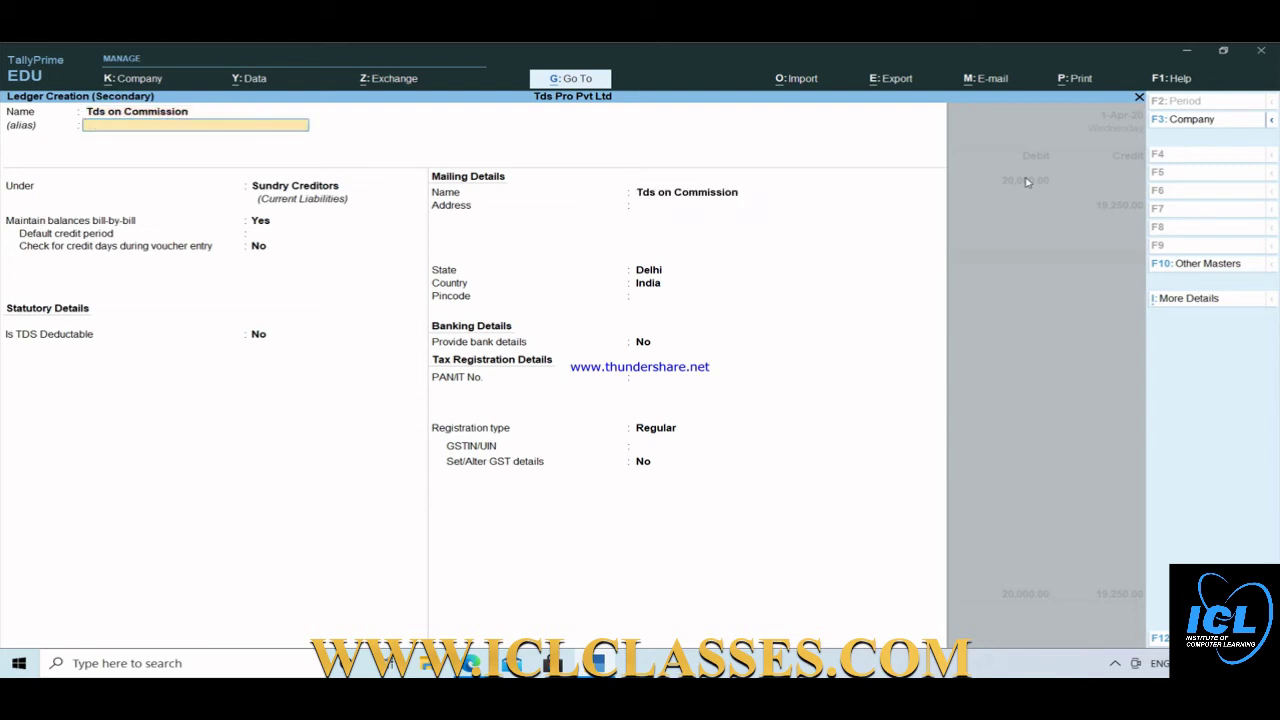
key("Return")
type("D")
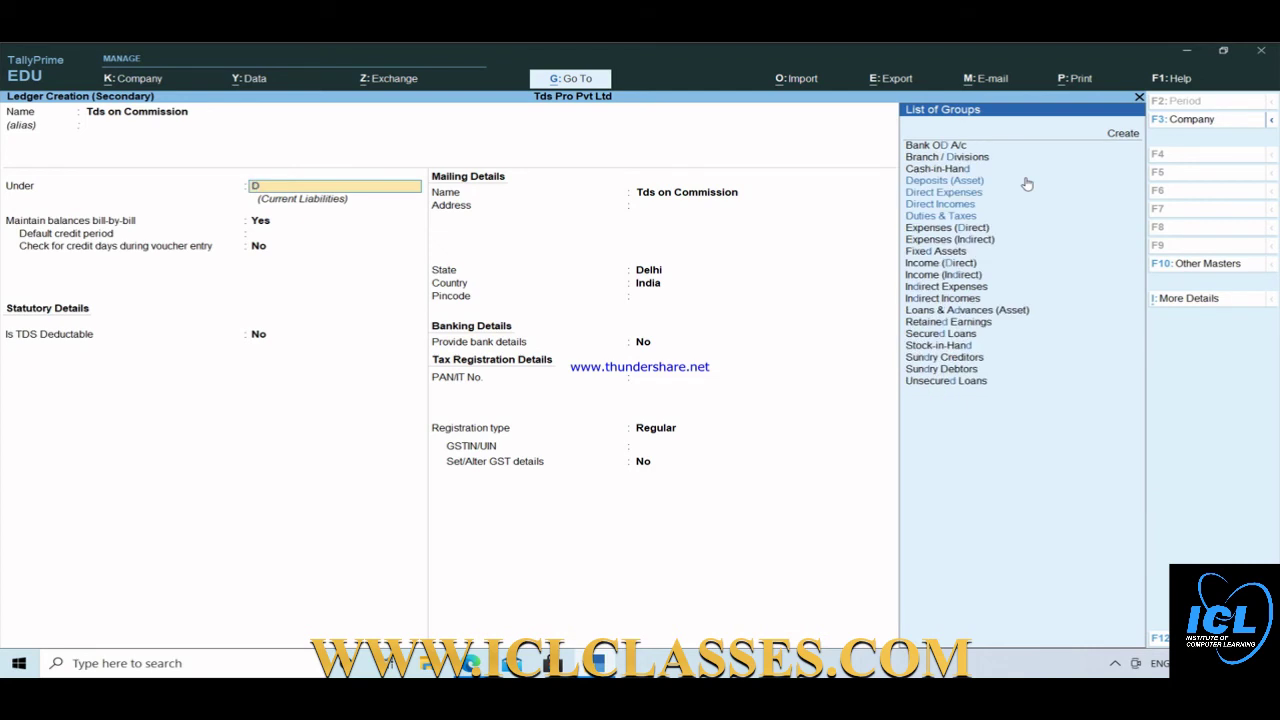
key("Down")
key("Down")
key("Down")
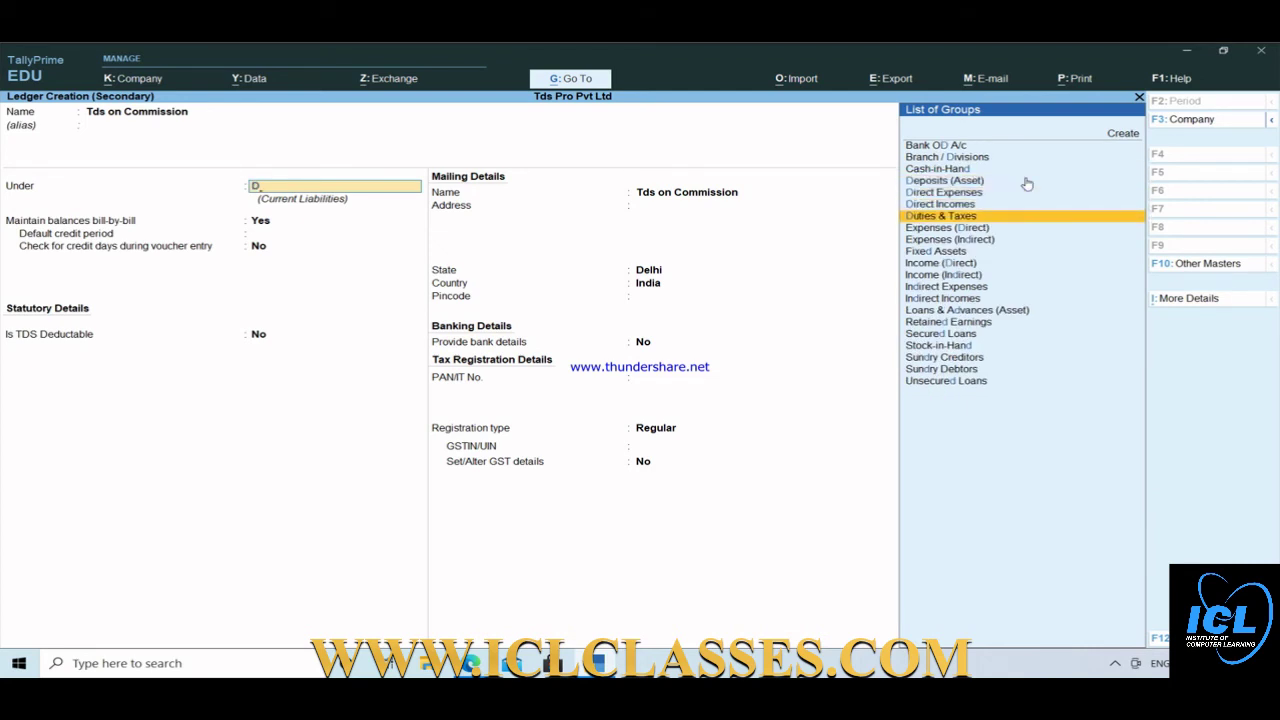
key("Return")
key("Down")
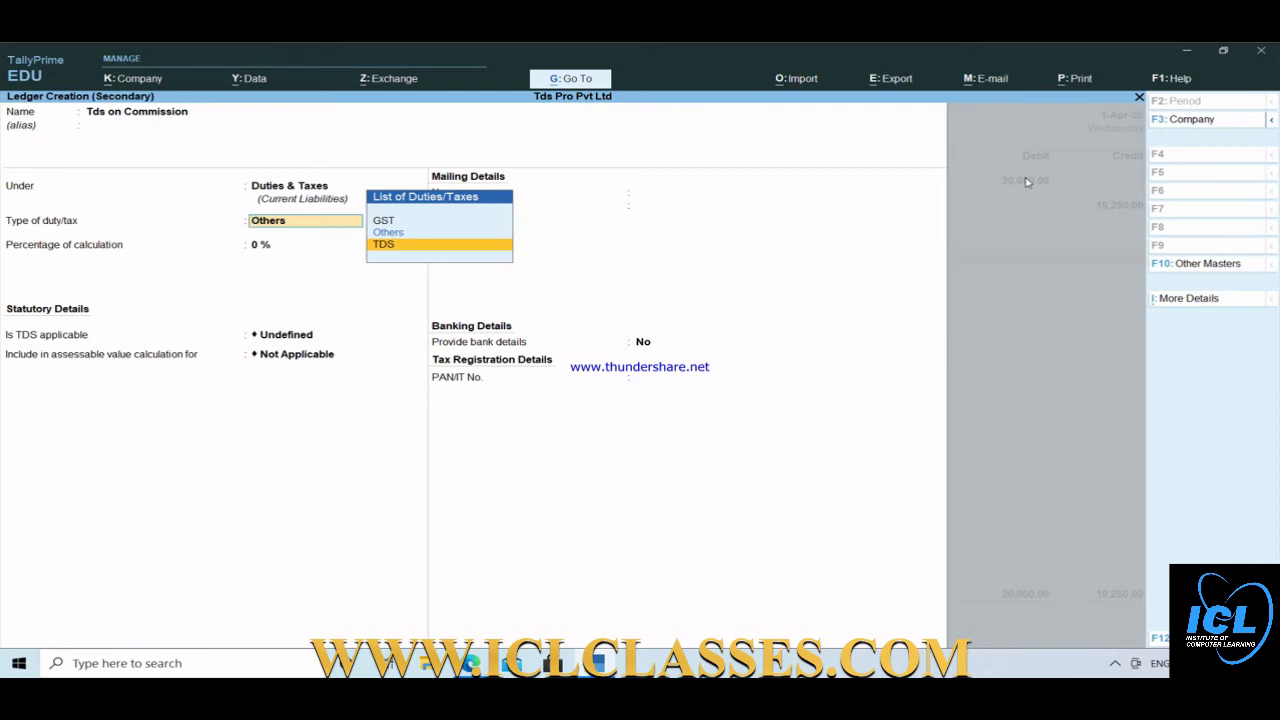
key("Return")
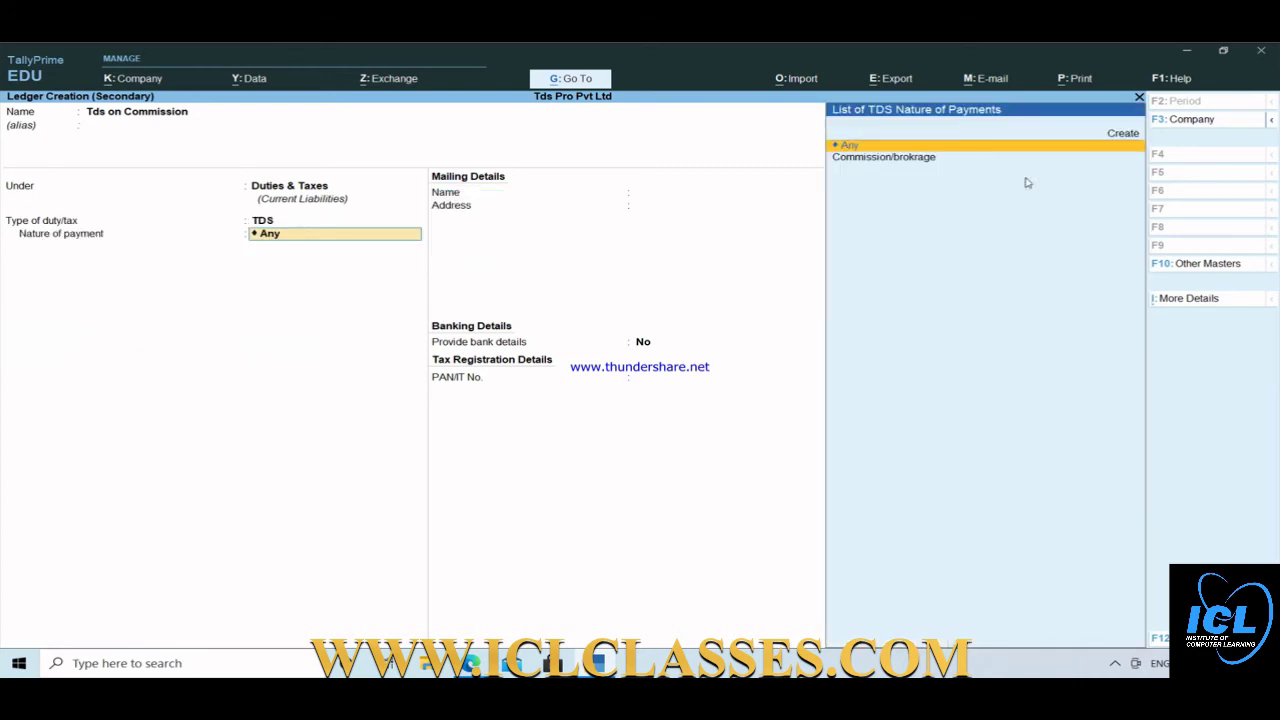
key("Down")
key("Return")
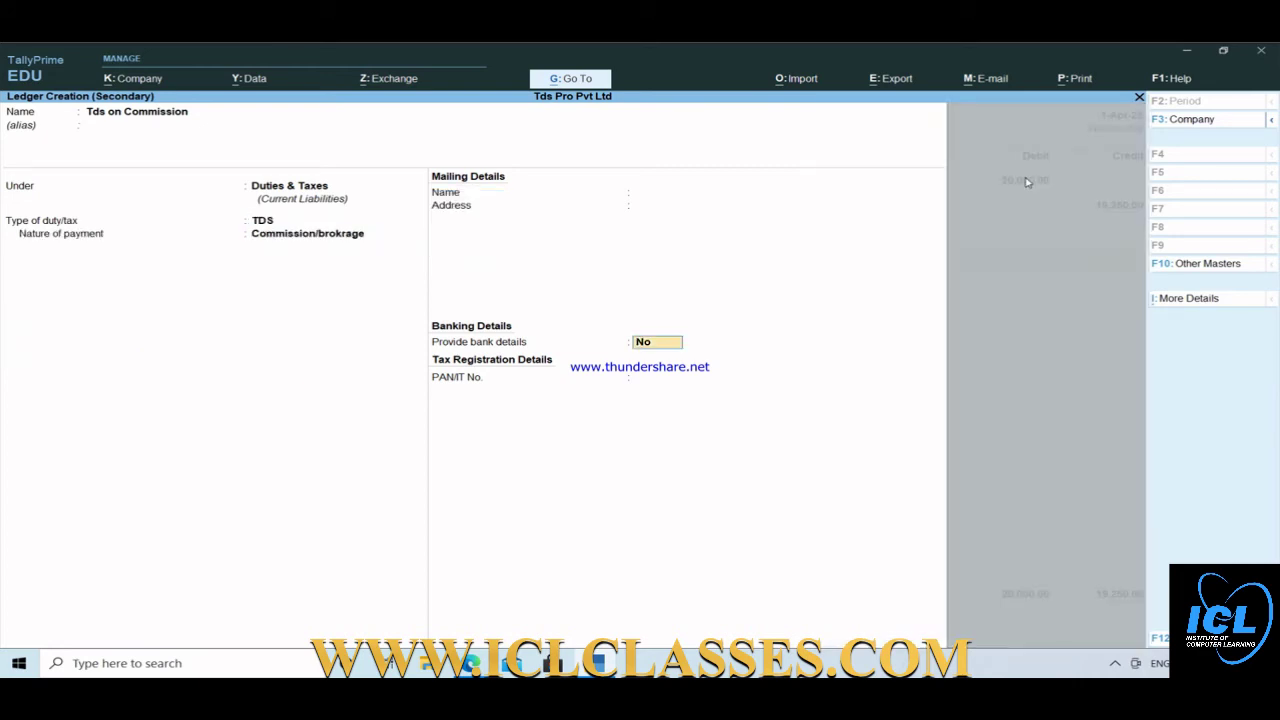
key("Return")
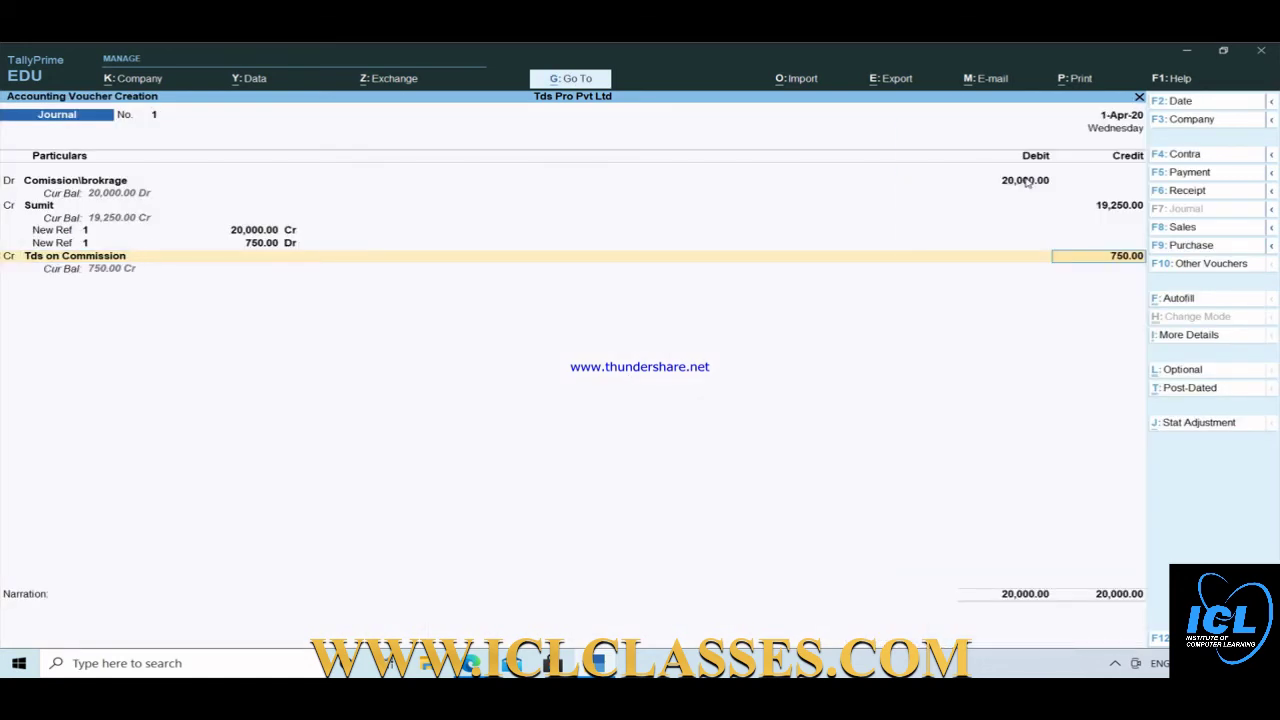
Accept the 750.00 credit, save the journal and return to the Gateway of Tally.
key("Return")
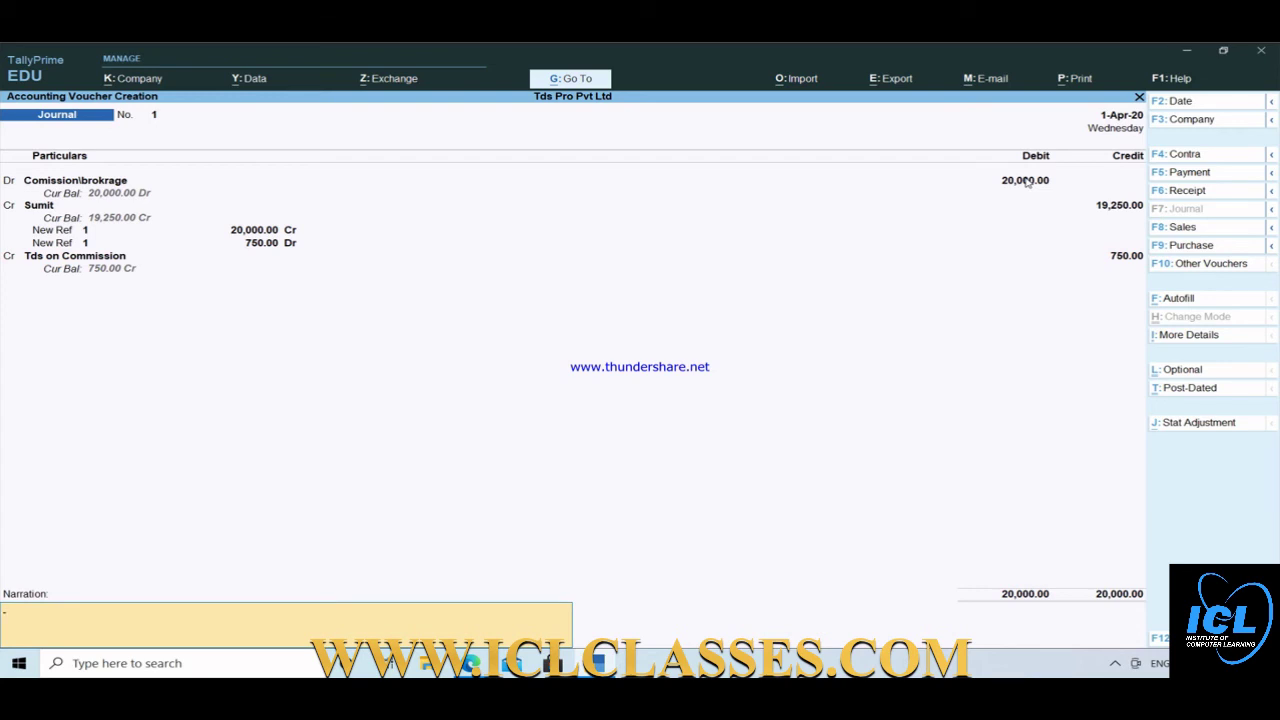
key("Return")
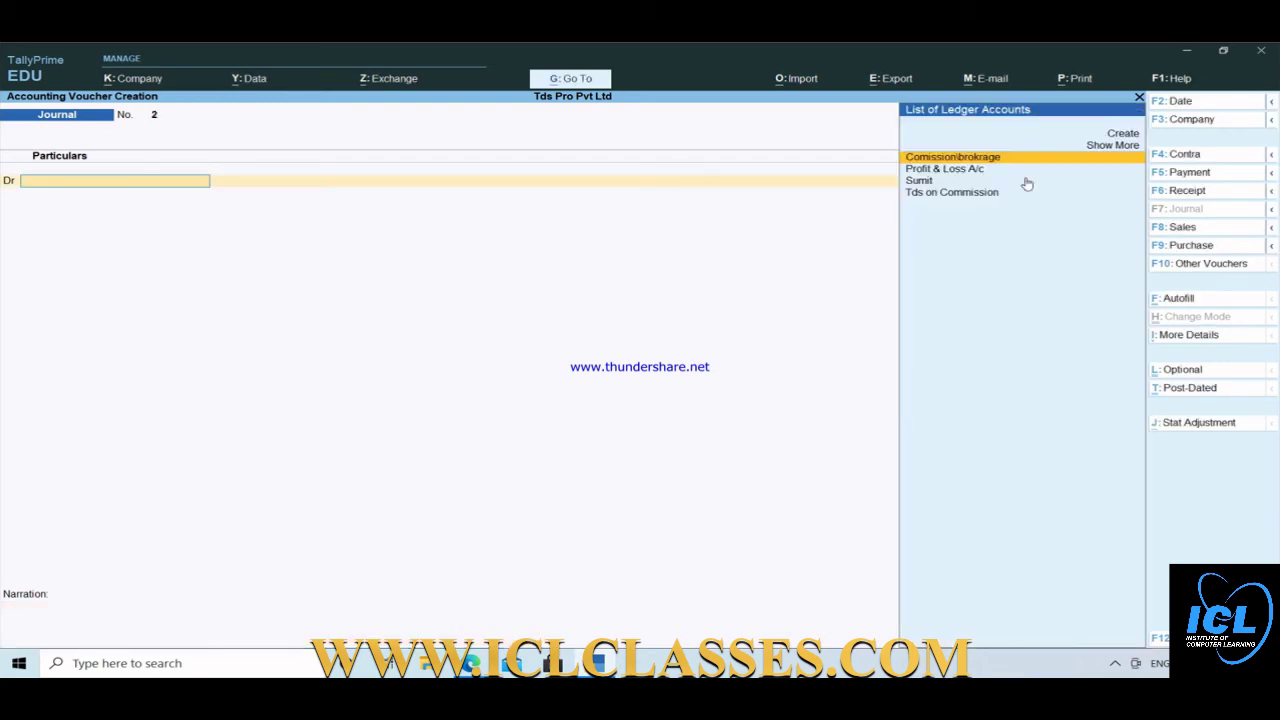
key("Escape")
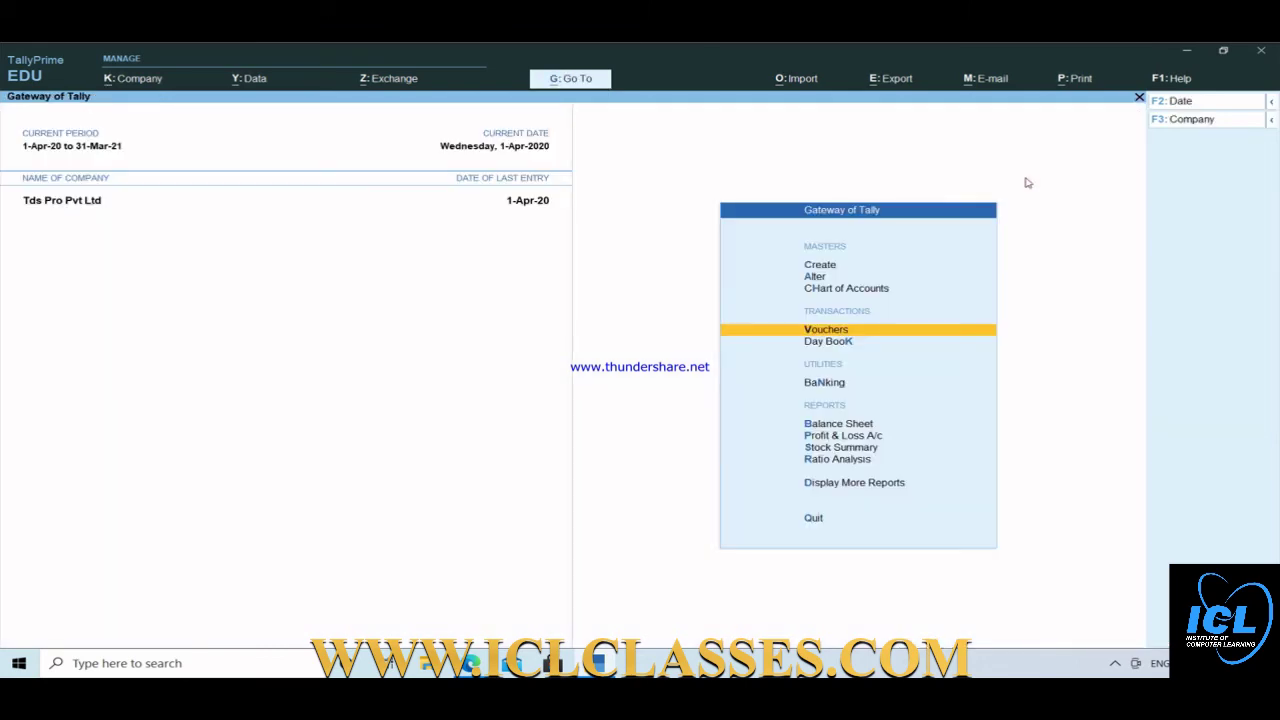
key("Down")
key("Down")
key("Down")
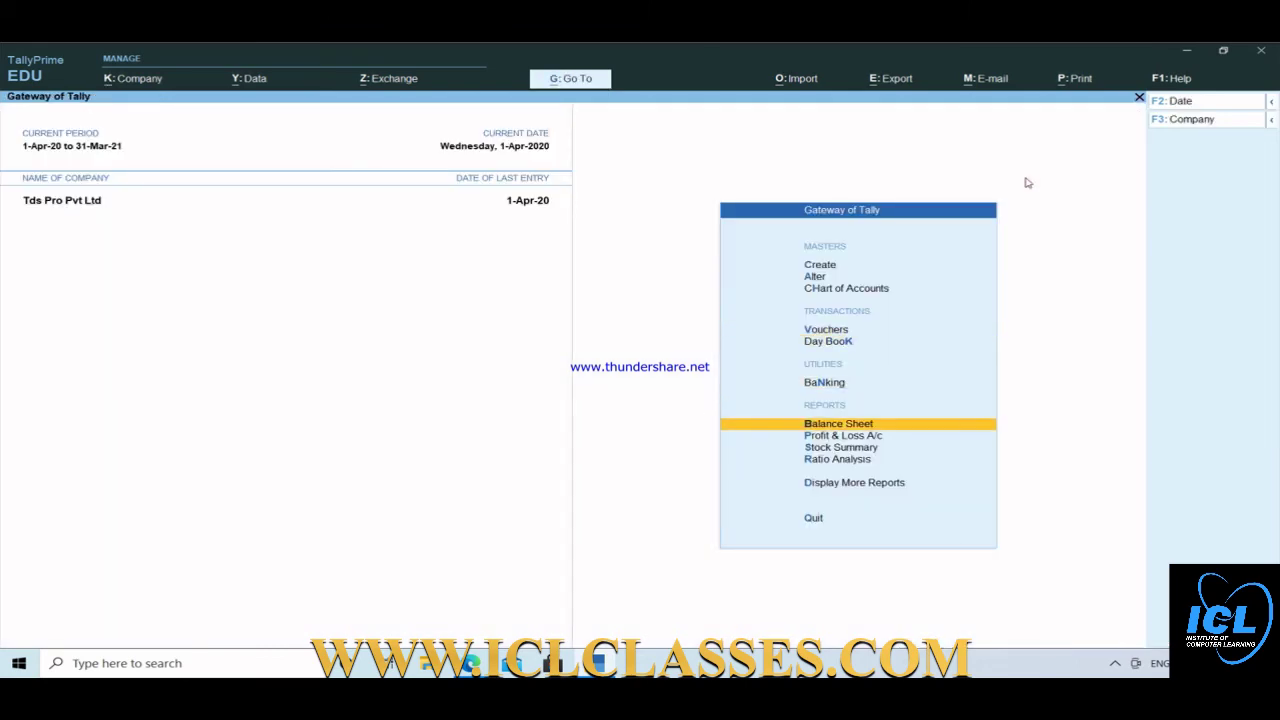
key("Return")
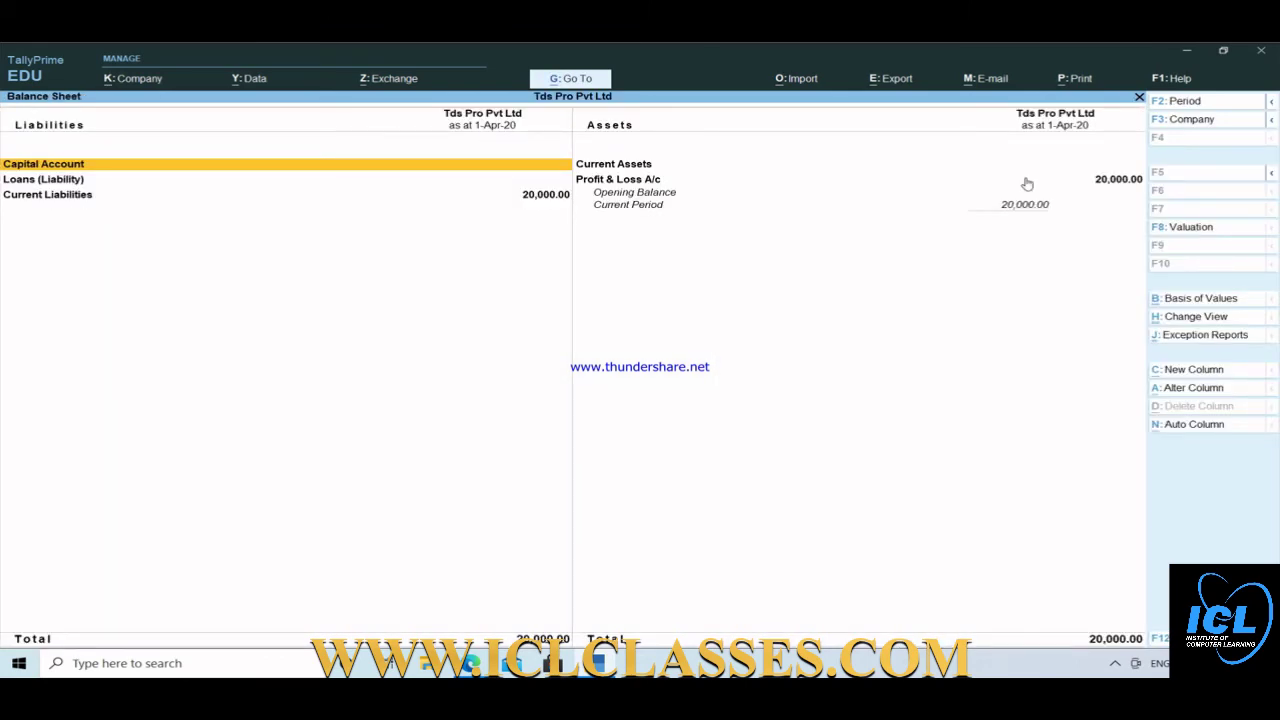
key("alt+F5")
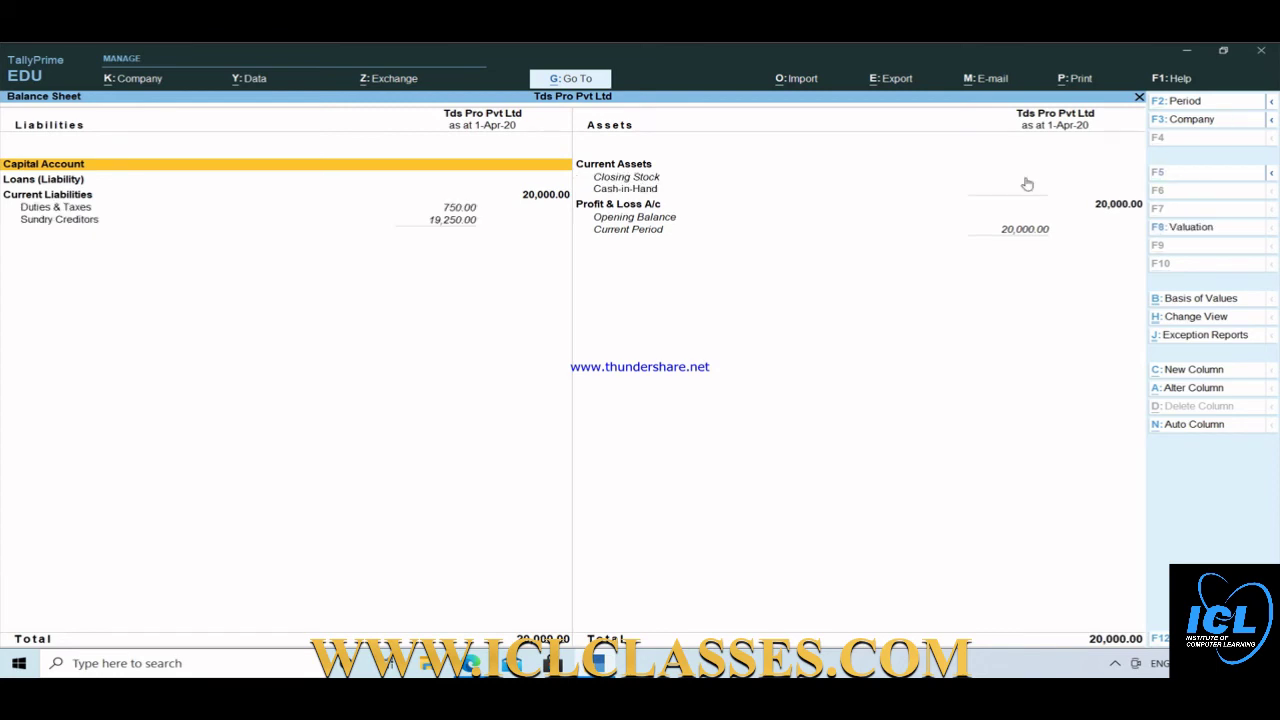
key("Down")
key("Down")
key("Down")
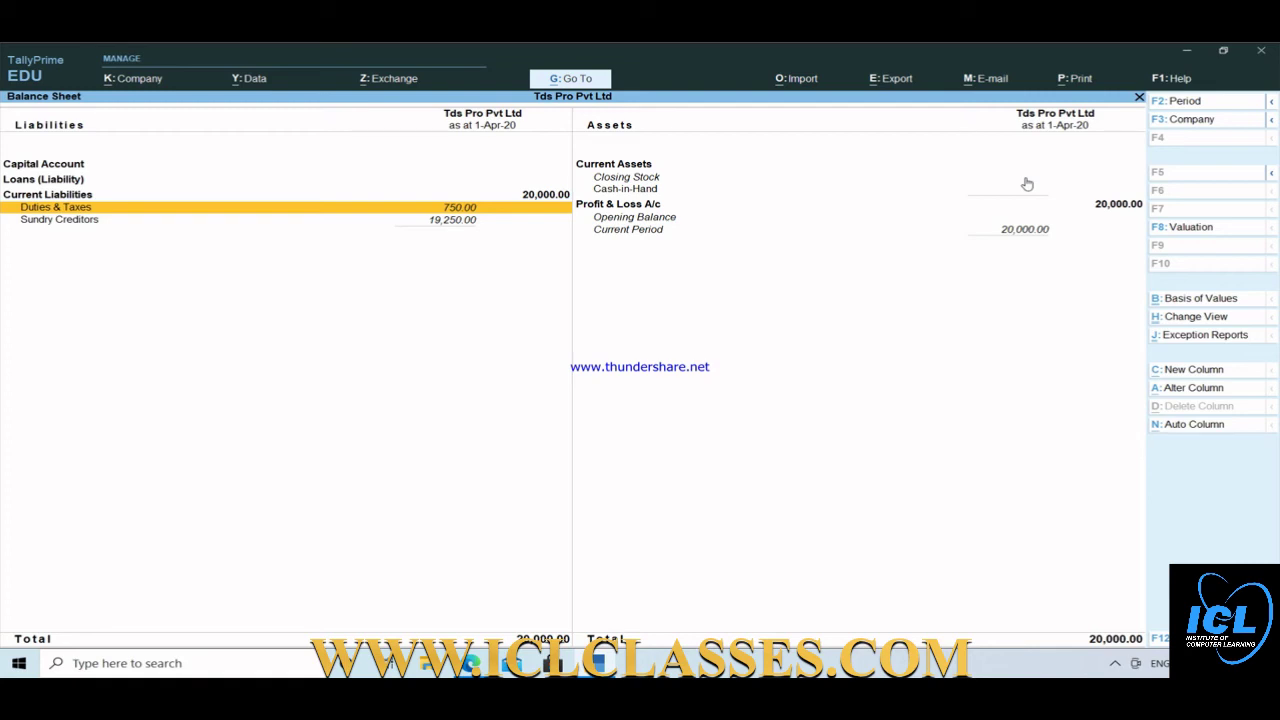
key("Escape")
key("Up")
key("Up")
key("Up")
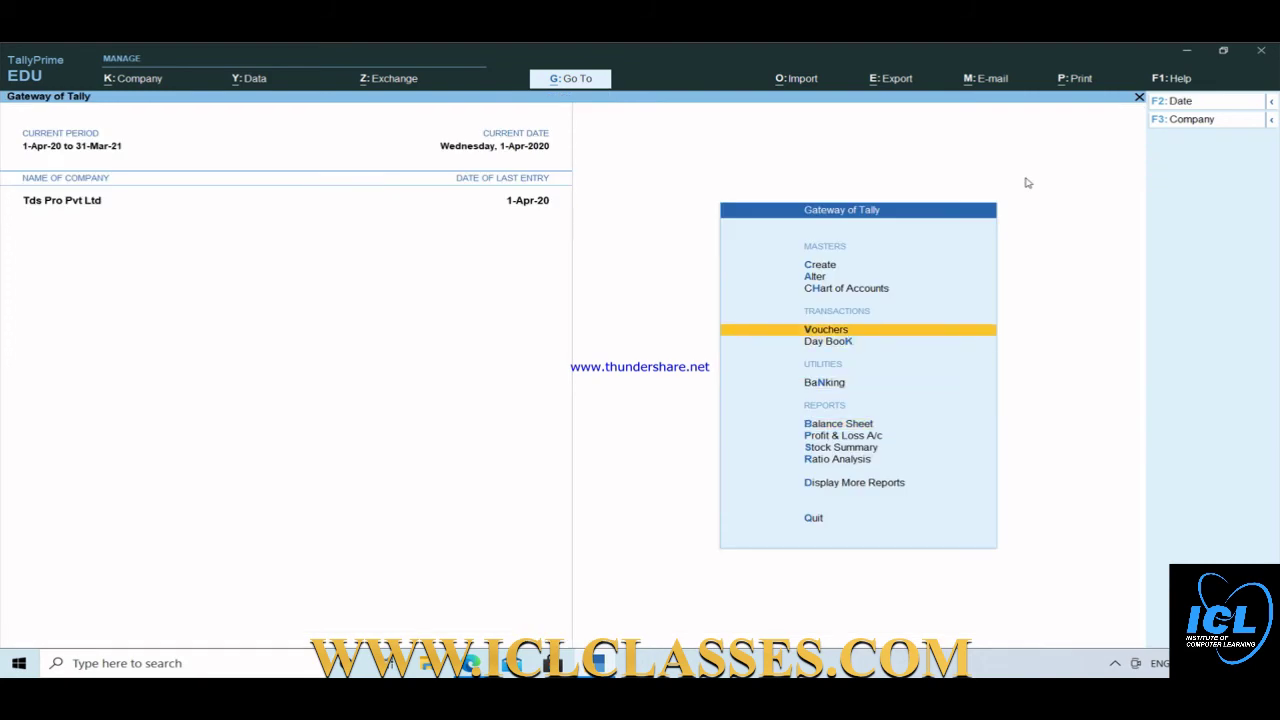
Start a Payment voucher debiting the party ledger 19,250.
key("Return")
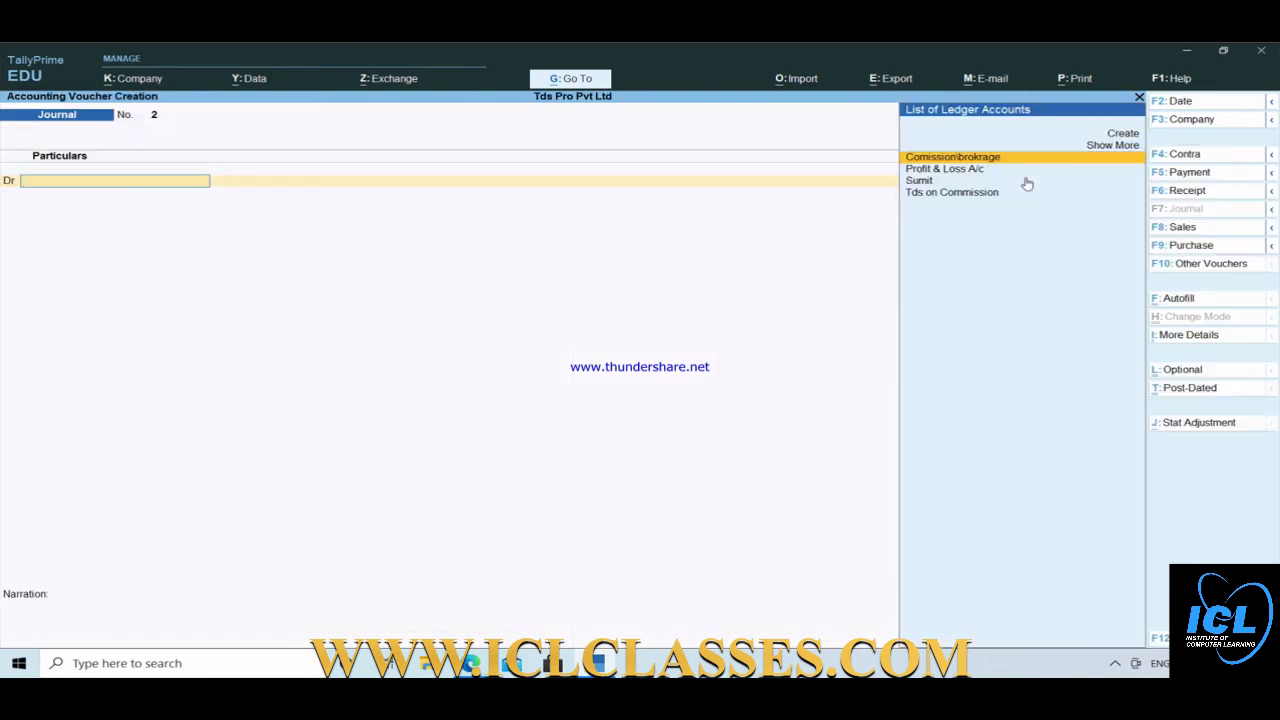
key("F5")
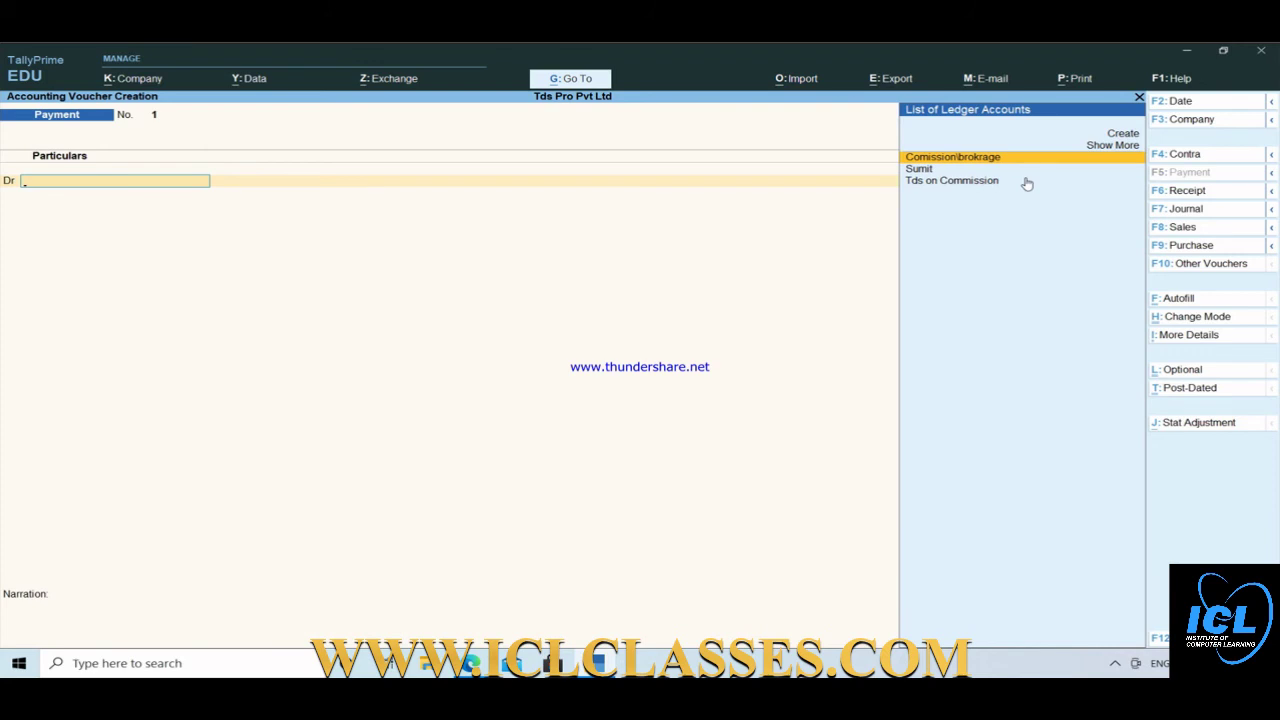
key("Down")
key("Down")
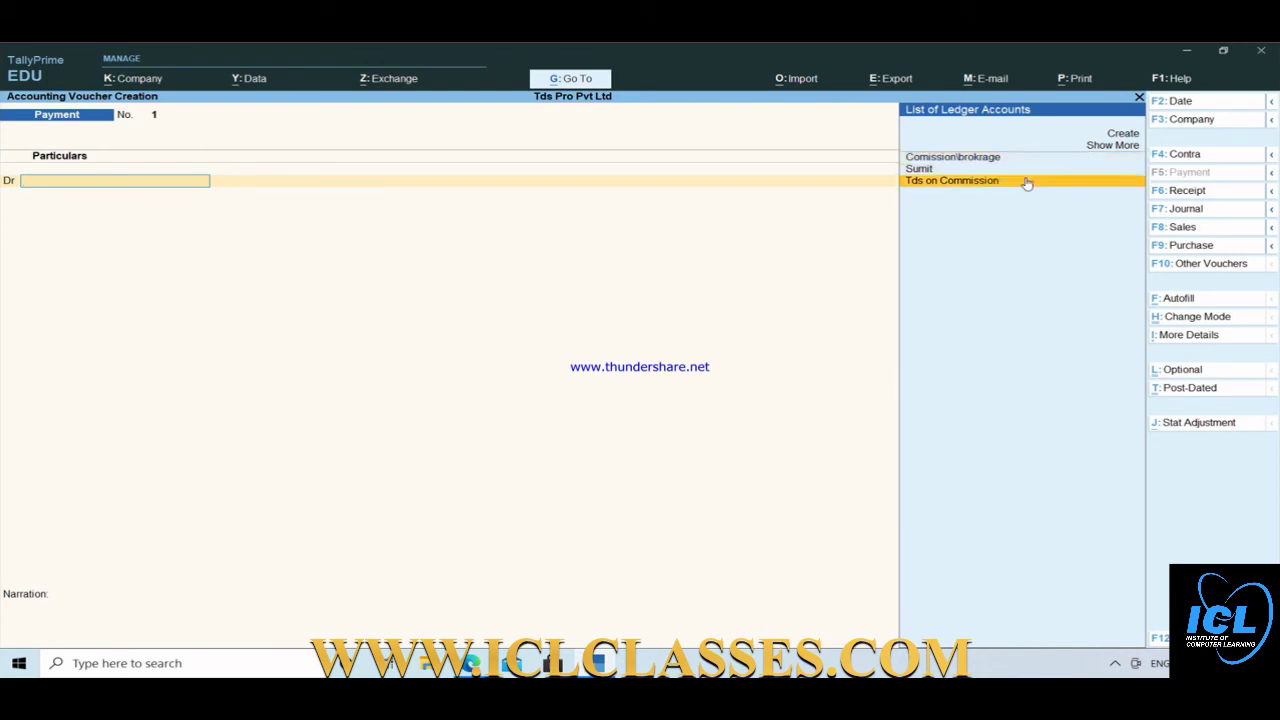
key("Up")
key("Return")
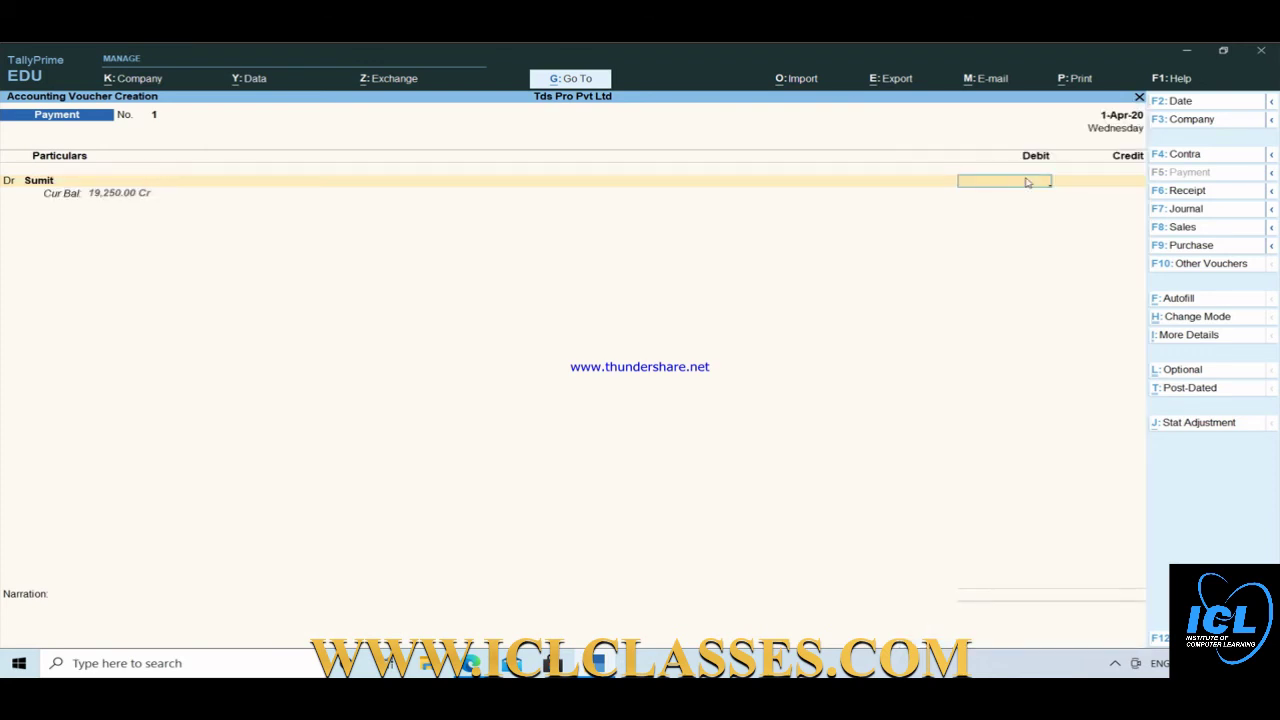
type("19,250")
key("Return")
Settle against pending bill 1, credit Cash 19,250.00 and save the voucher.
key("Return")
key("Return")
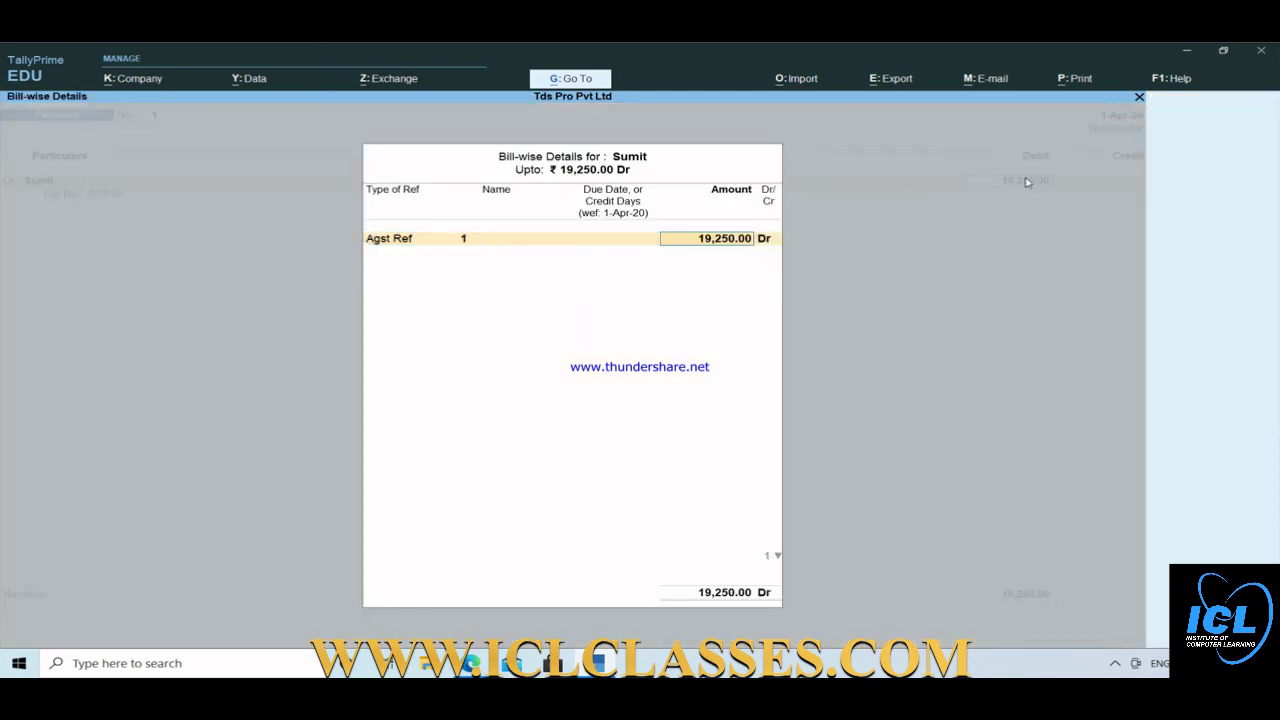
key("Return")
key("Return")
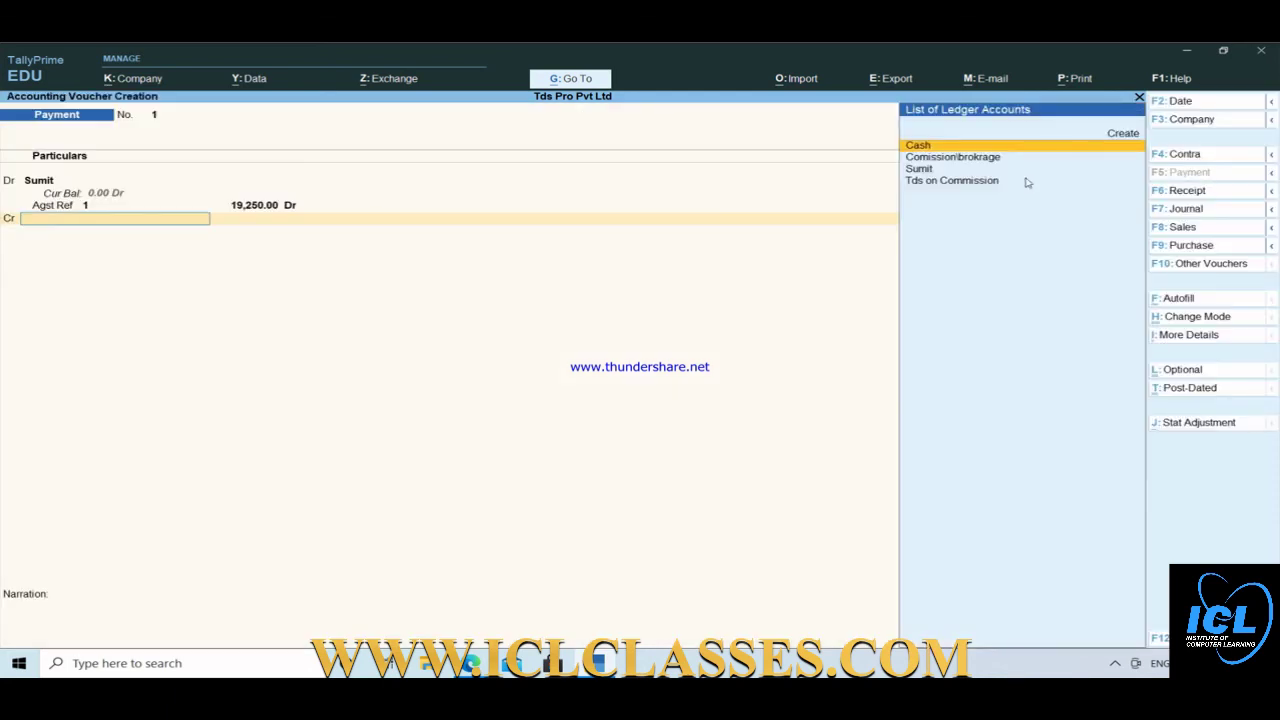
key("Return")
key("Return")
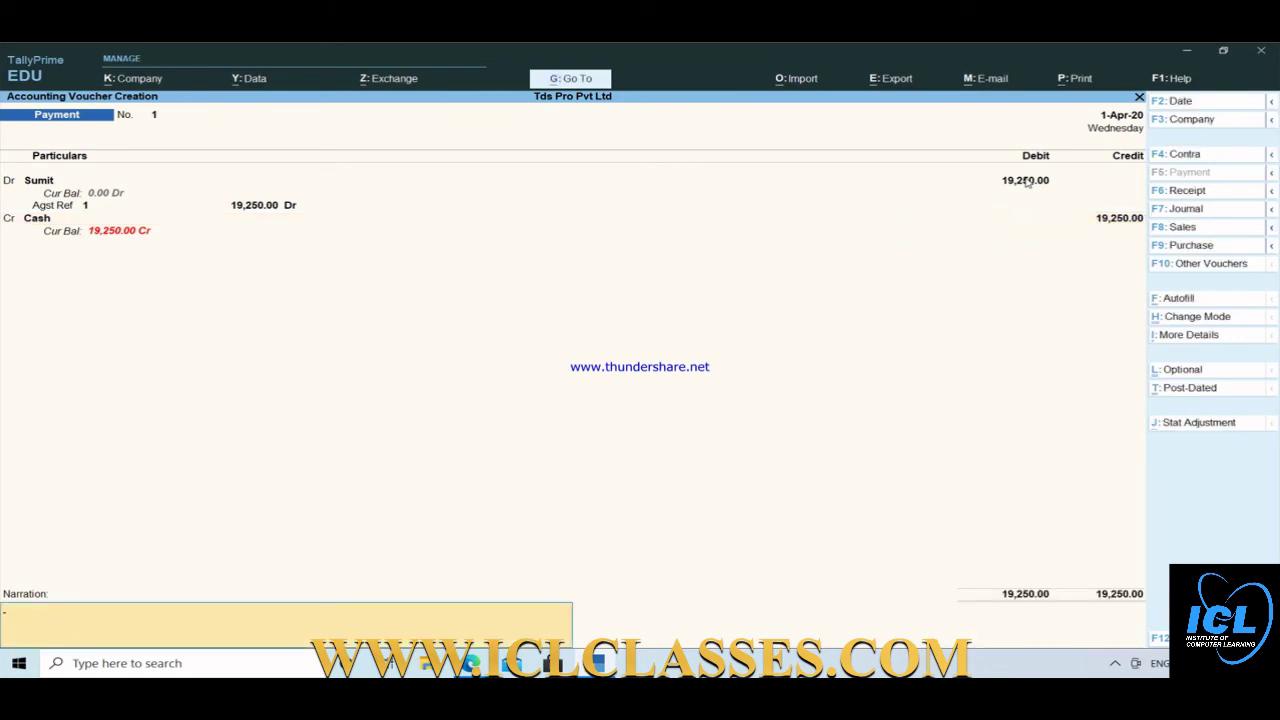
key("Return")
key("Return")
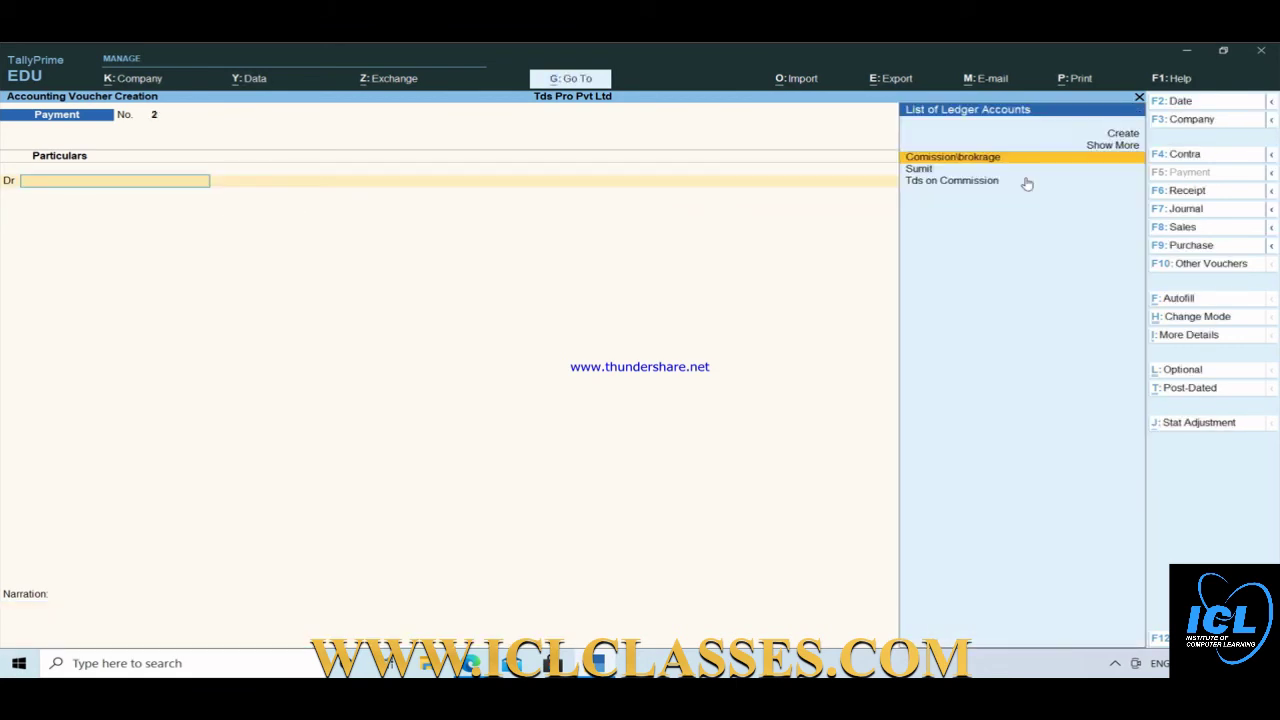
Pay the 750.00 Tds on Commission from Cash against the journal's TDS reference and save.
key("Down")
key("Down")
key("Return")
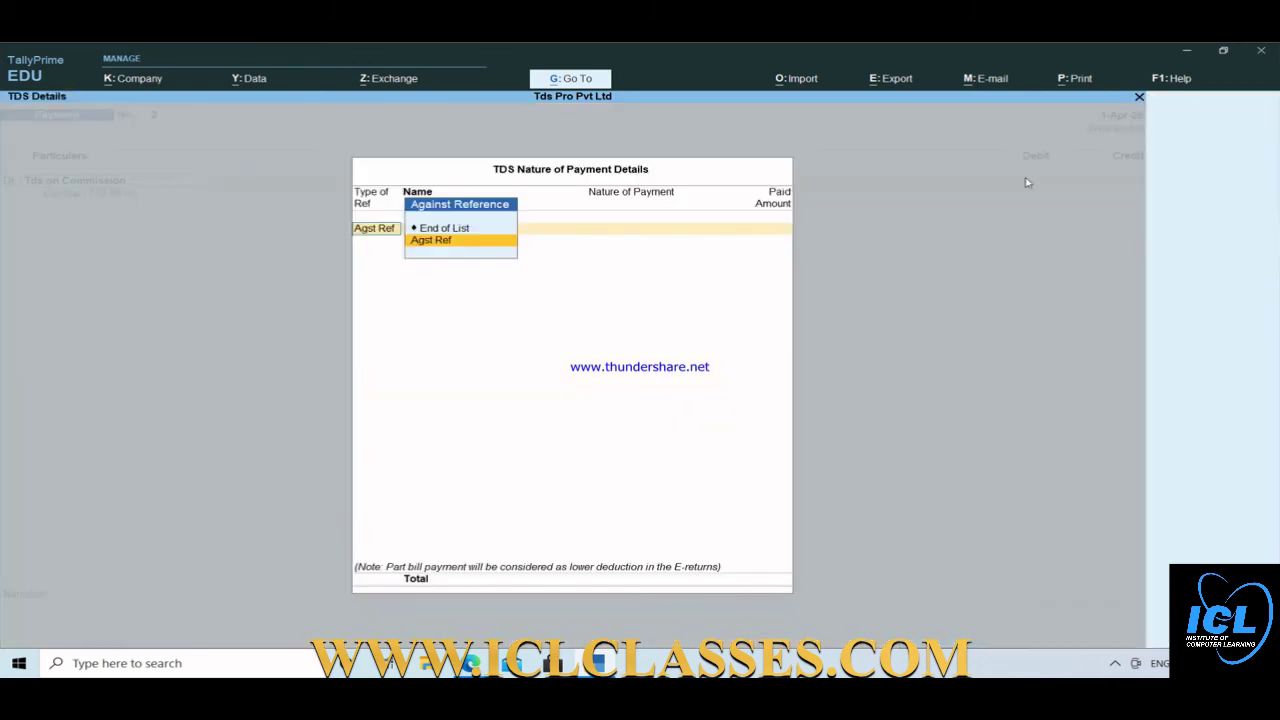
key("Return")
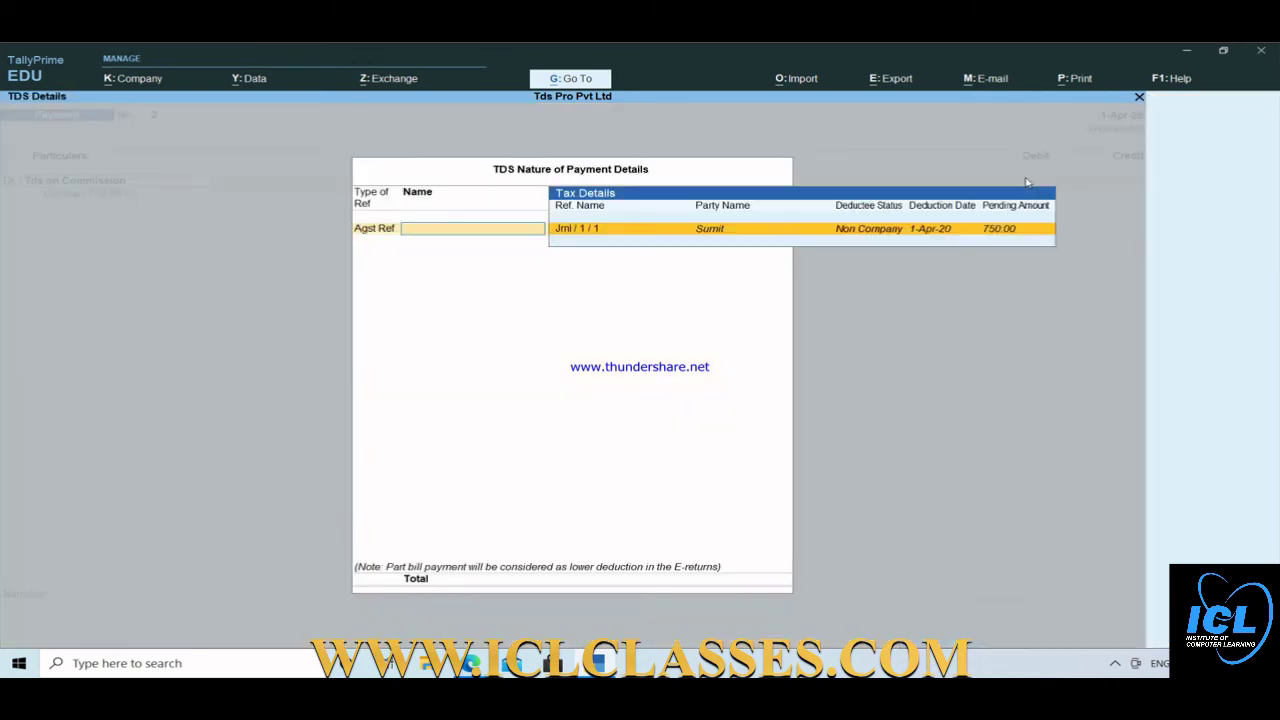
key("Return")
key("Return")
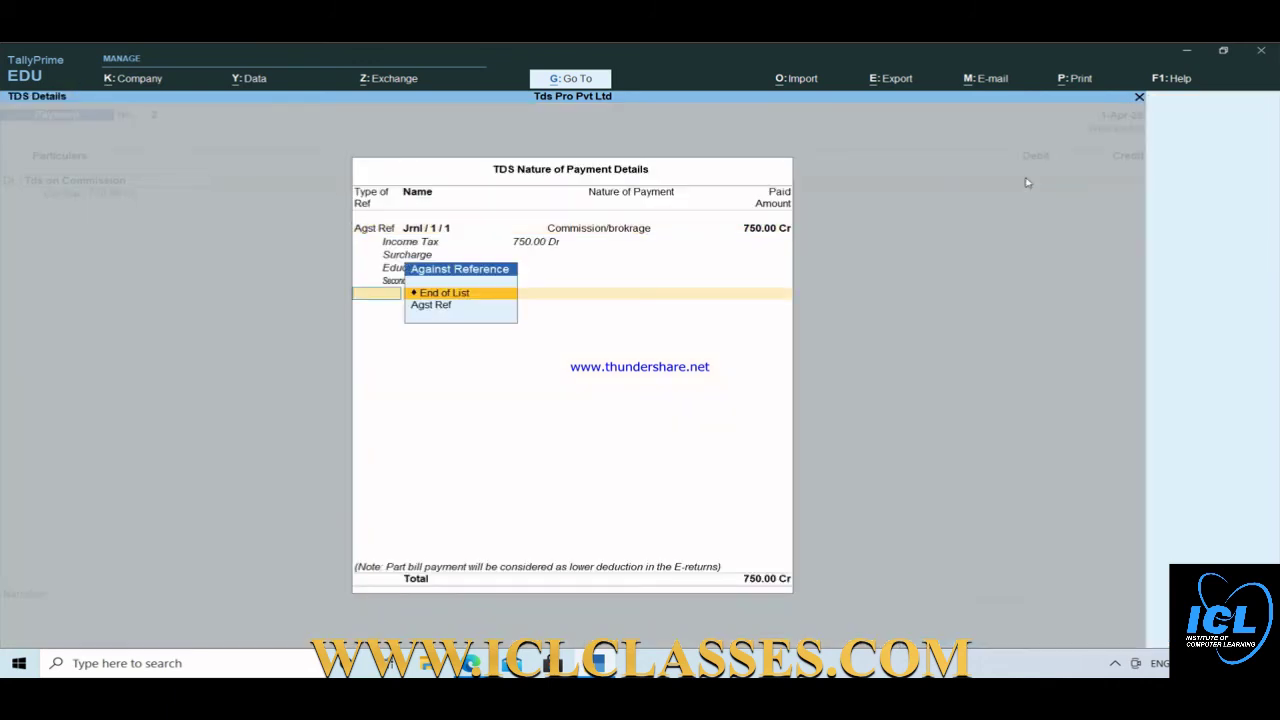
key("Return")
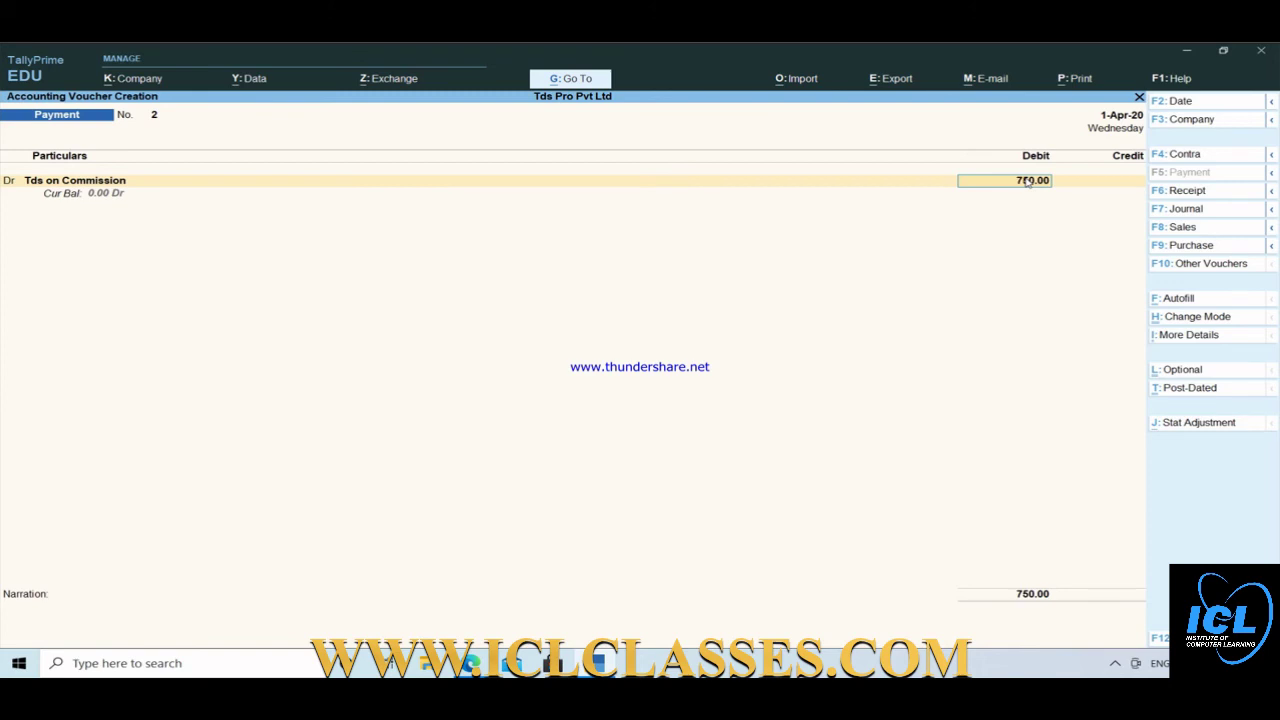
key("Return")
key("Return")
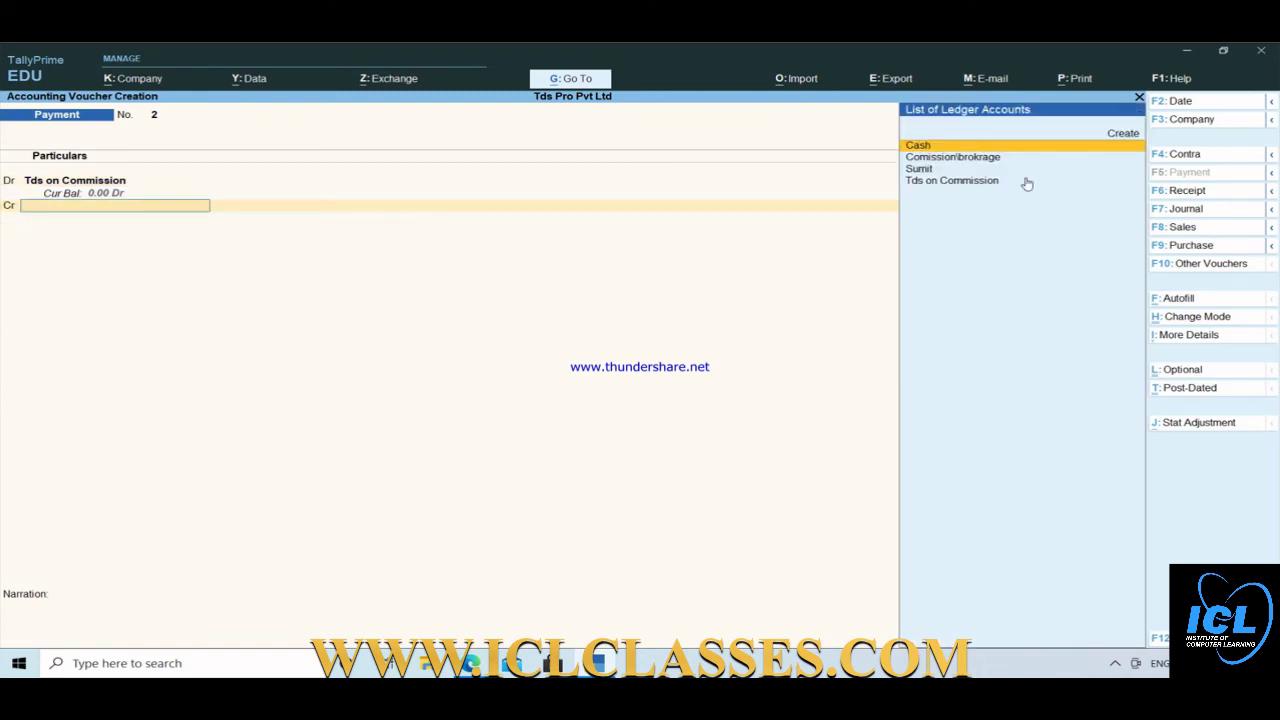
key("Return")
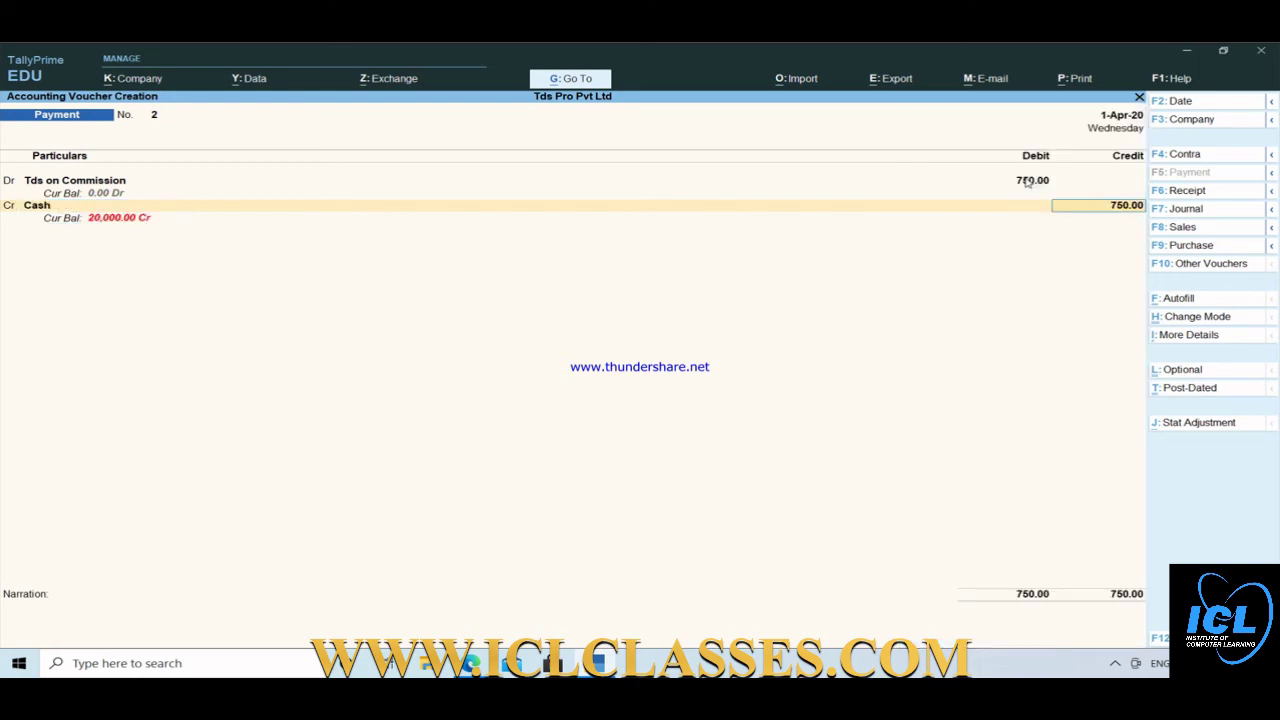
key("Return")
key("Return")
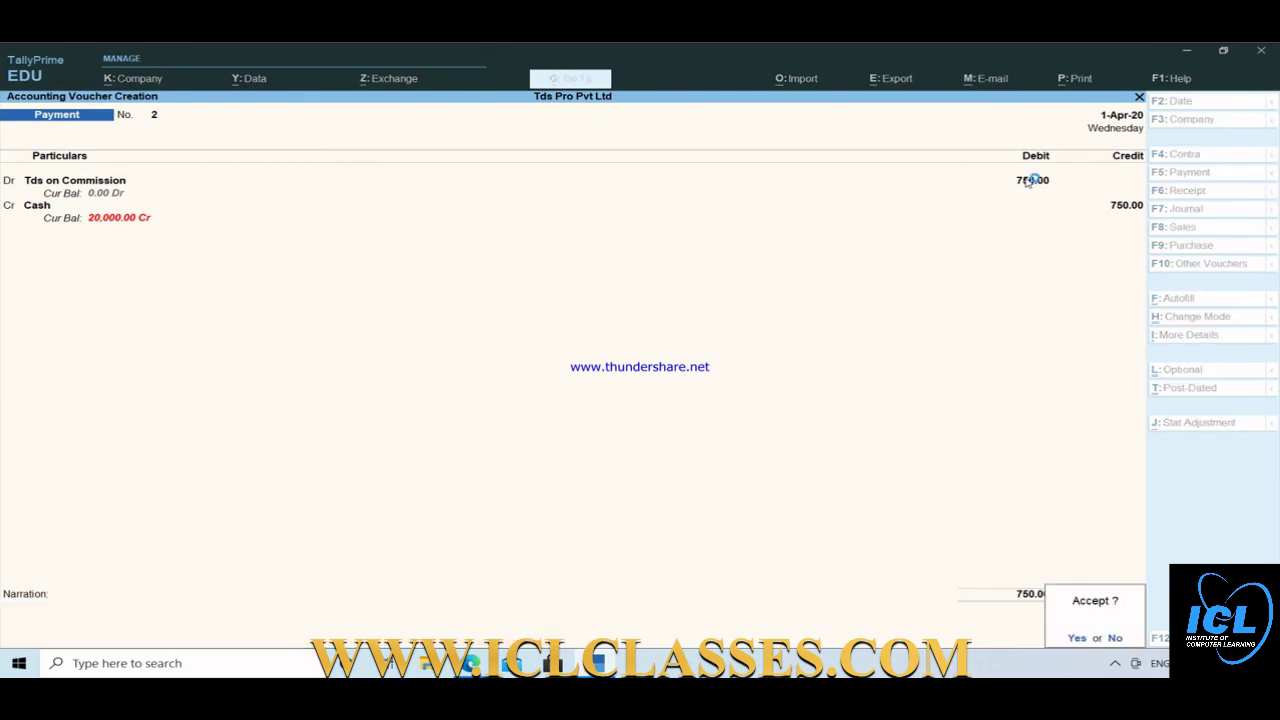
key("Return")
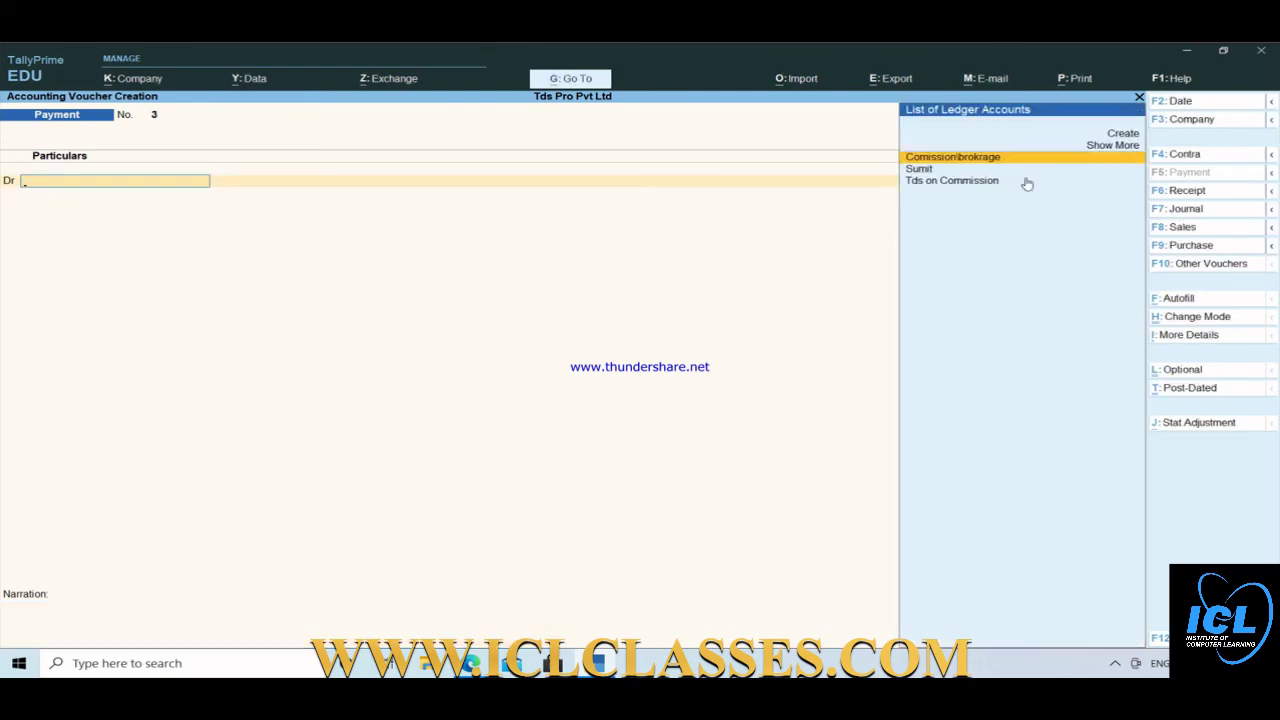
key("Escape")
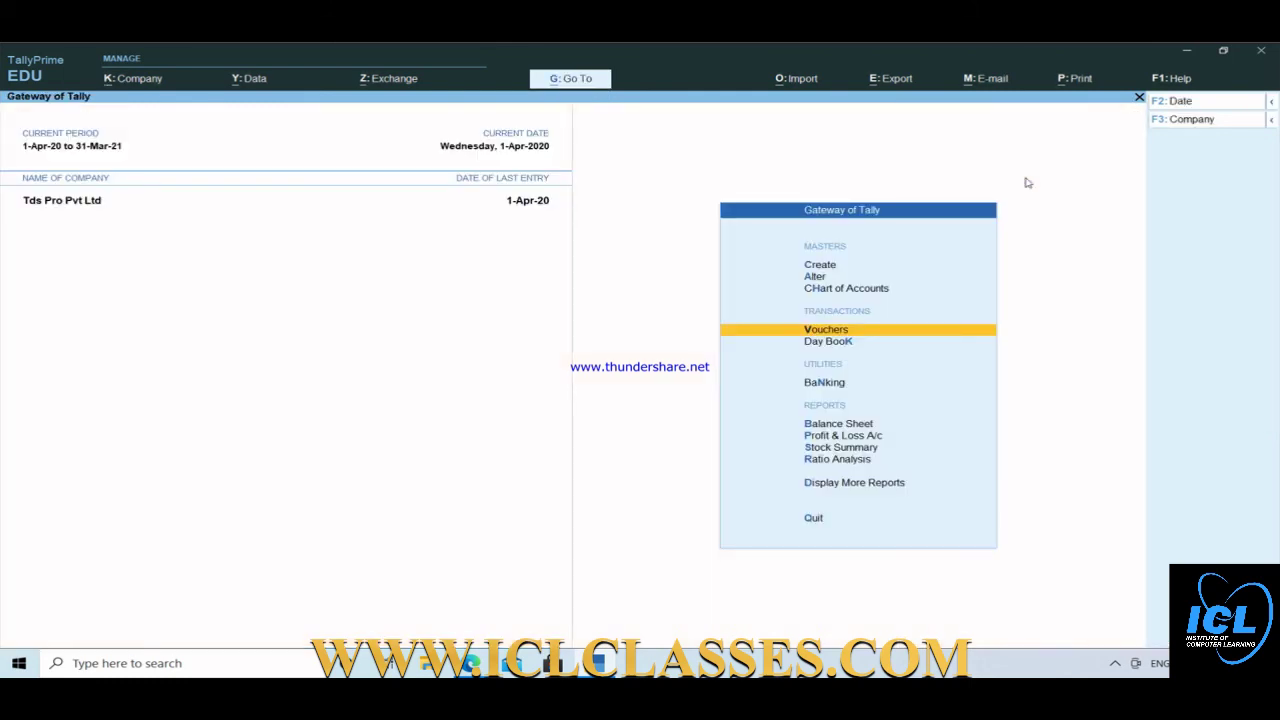
Review the Duties & Taxes and Sundry Creditors lines in the Balance Sheet.
key("Down")
key("Down")
key("Down")
key("Down")
key("Up")
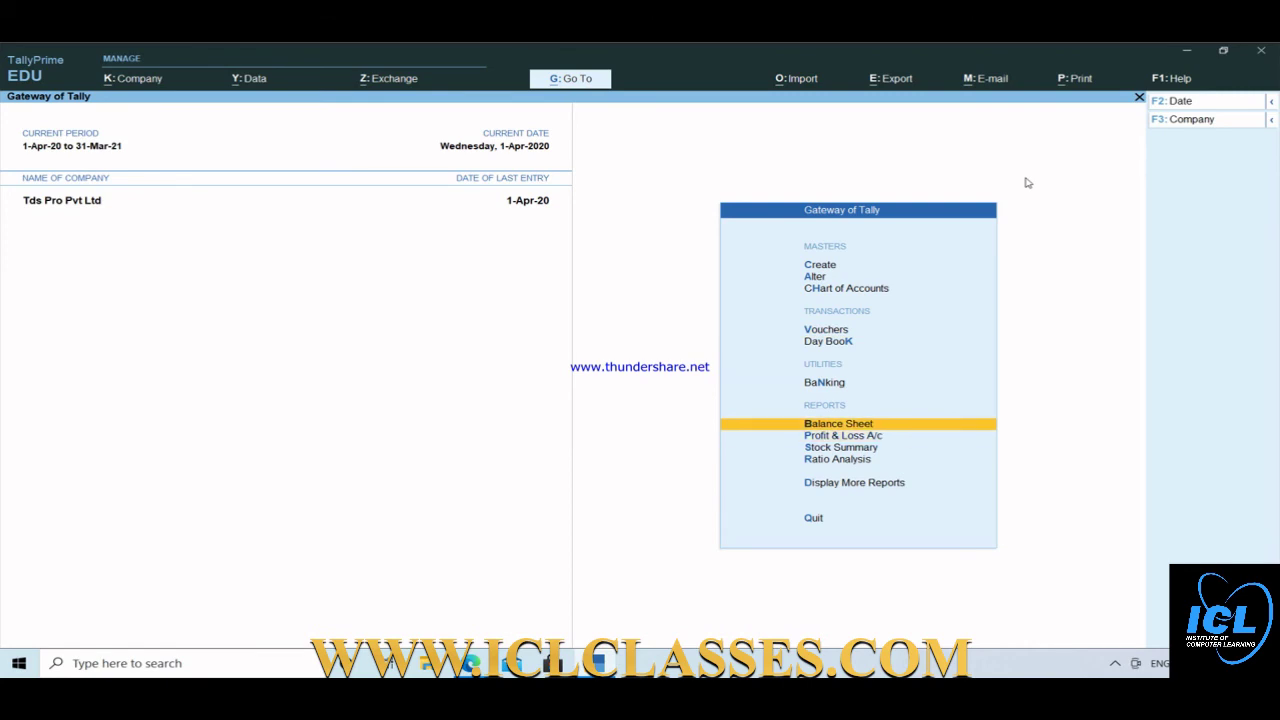
key("Return")
key("Down")
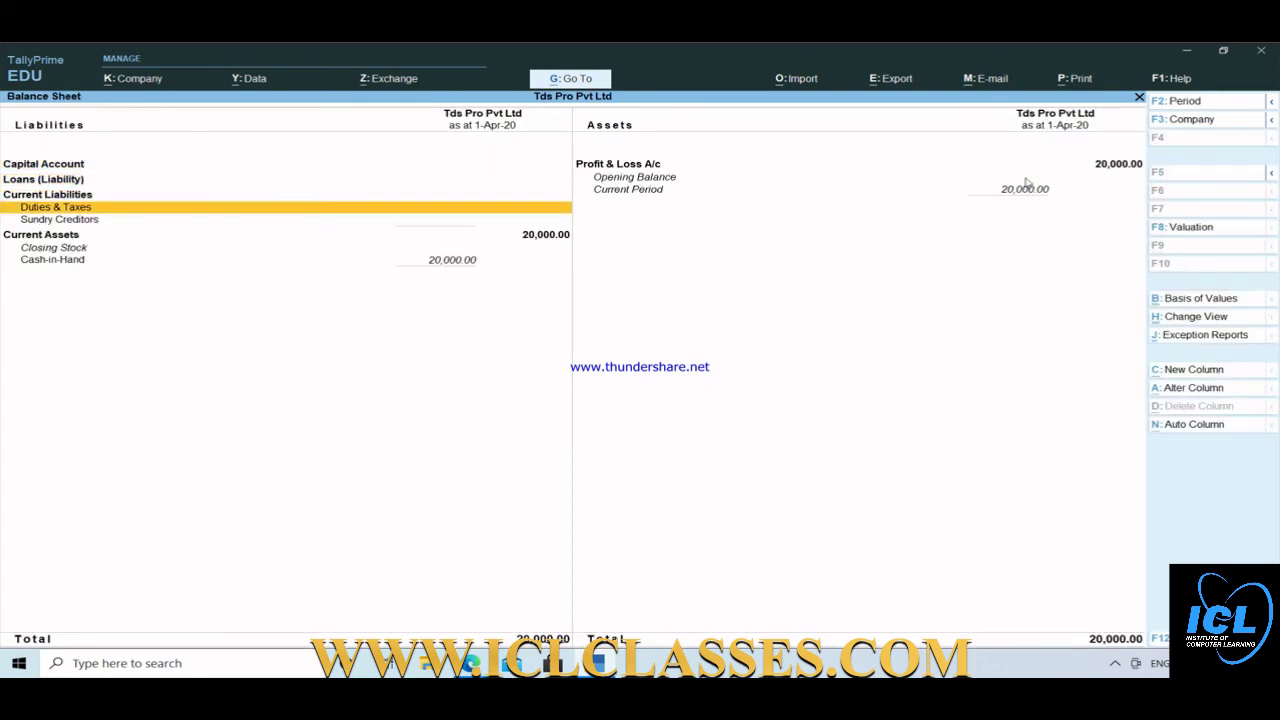
key("Down")
key("Escape")
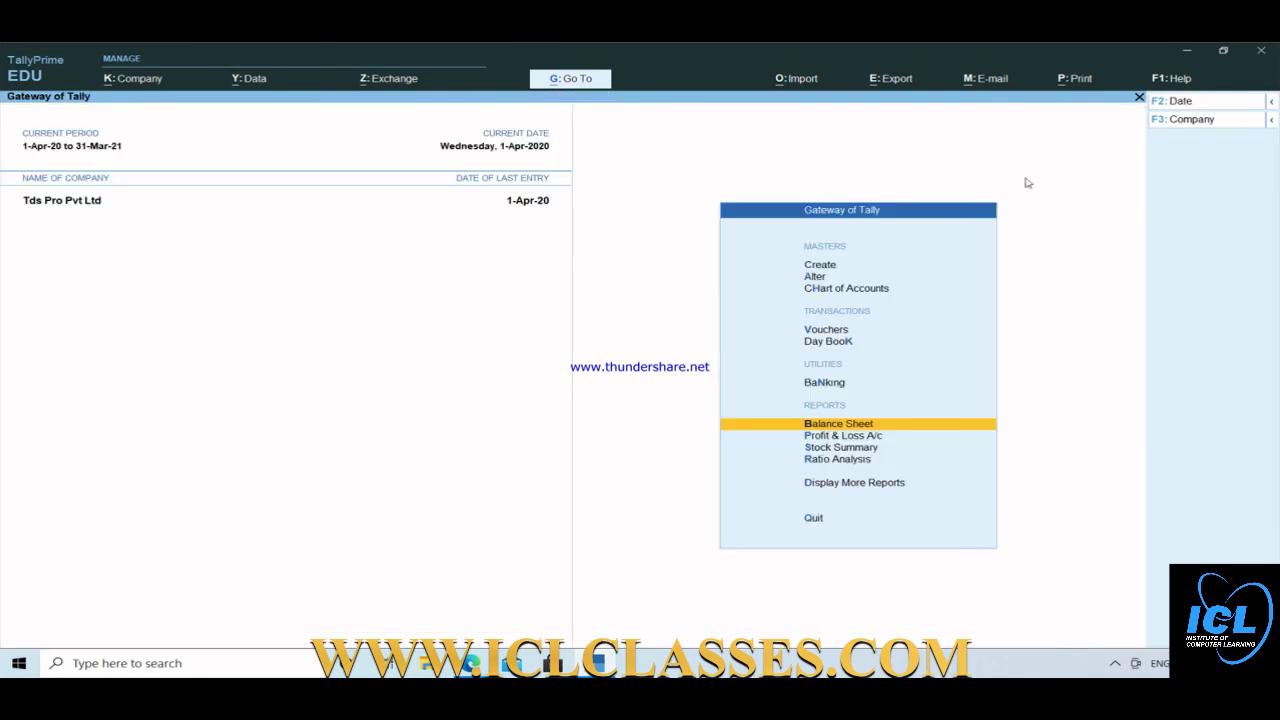
Open Form 26Q via More Reports > Statutory Reports > TDS Reports.
key("Down")
key("Down")
key("Down")
key("Down")
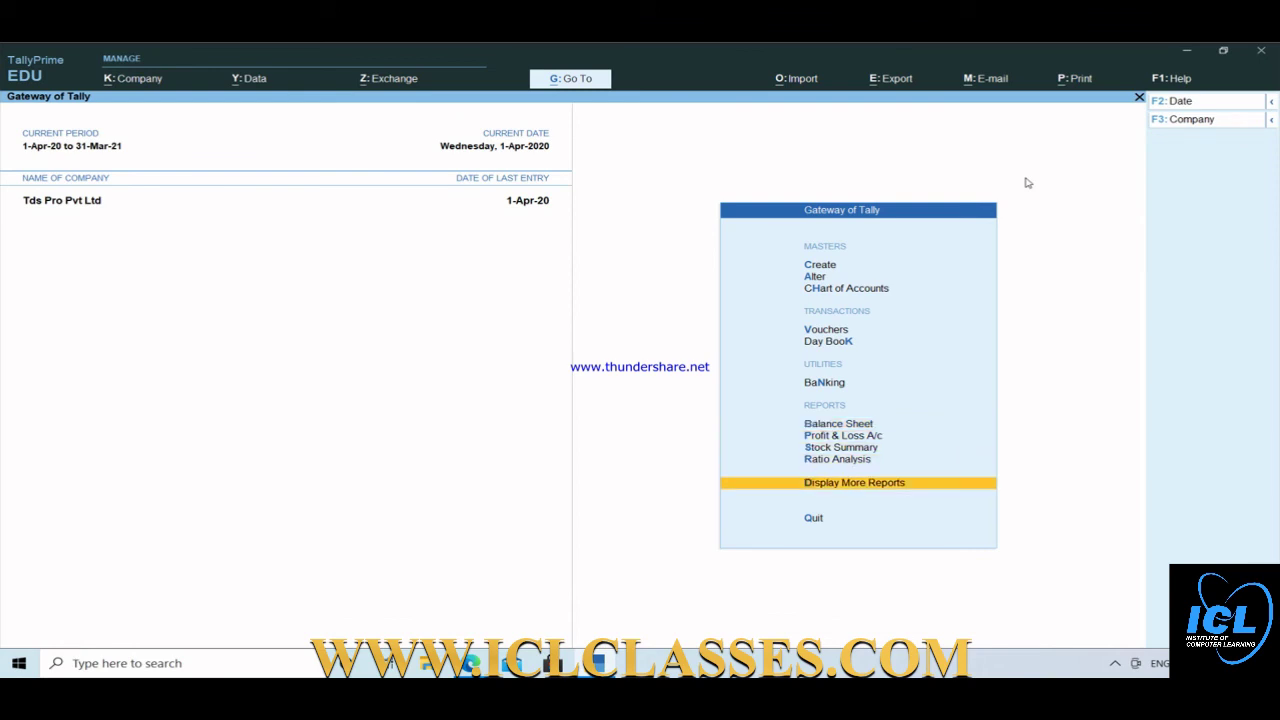
key("Return")
key("Down")
key("Down")
key("Down")
key("Down")
key("Down")
key("Down")
key("Down")
key("Down")
key("Down")
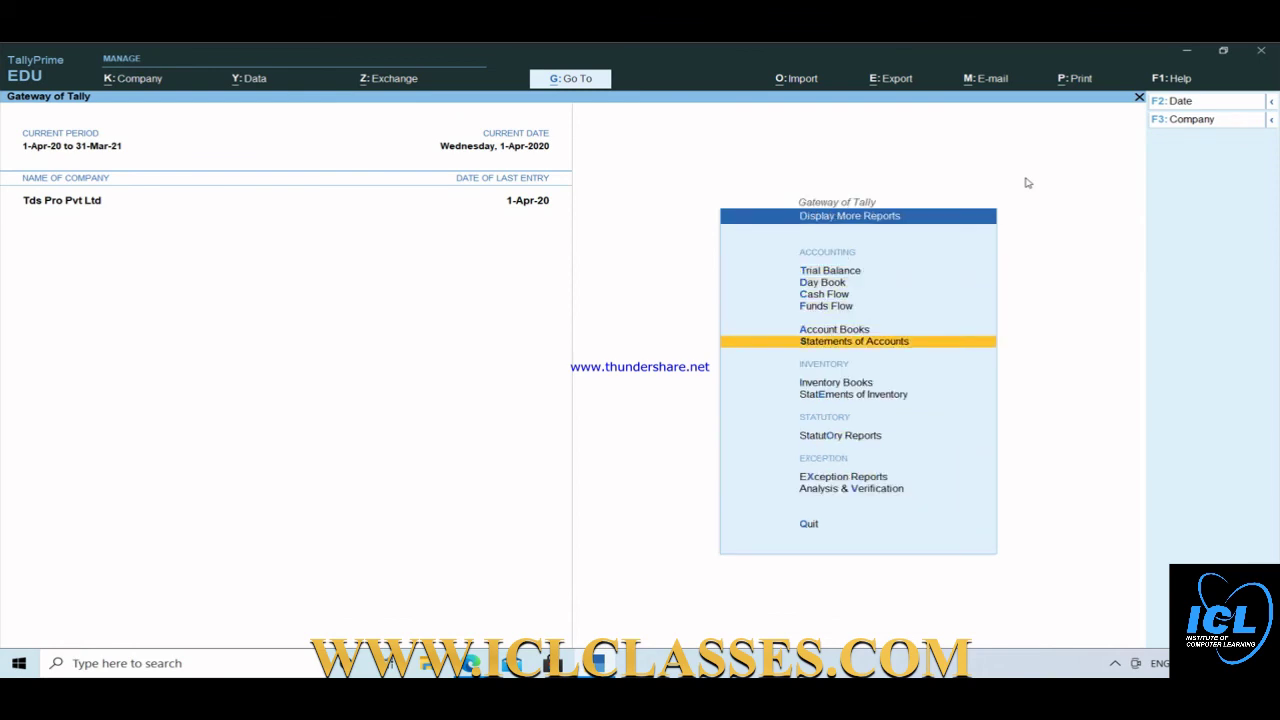
key("Up")
key("Return")
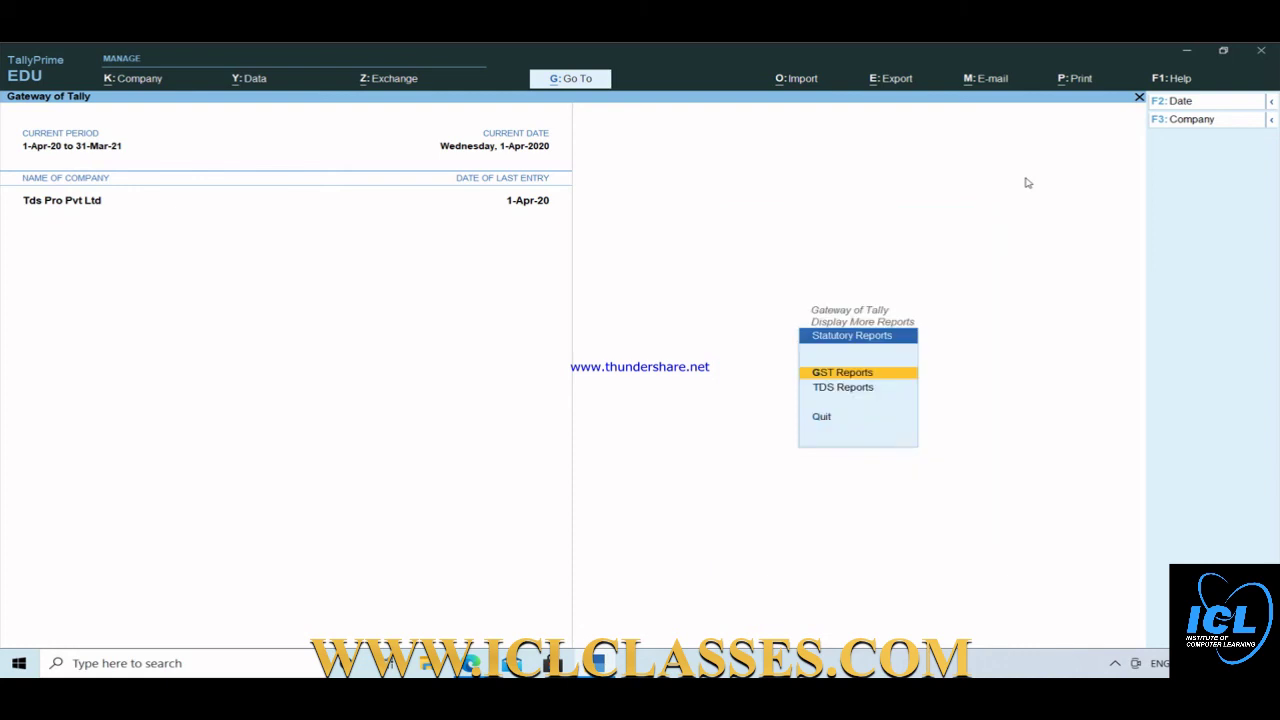
key("Down")
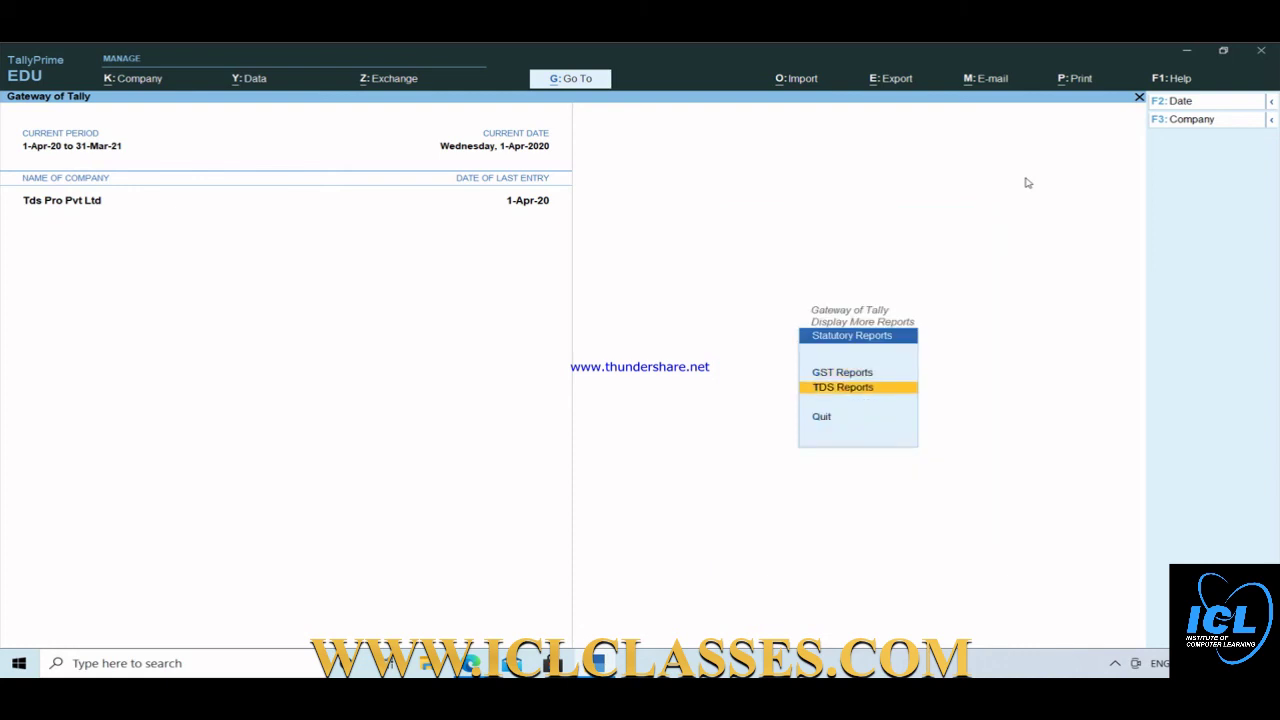
key("Return")
key("Down")
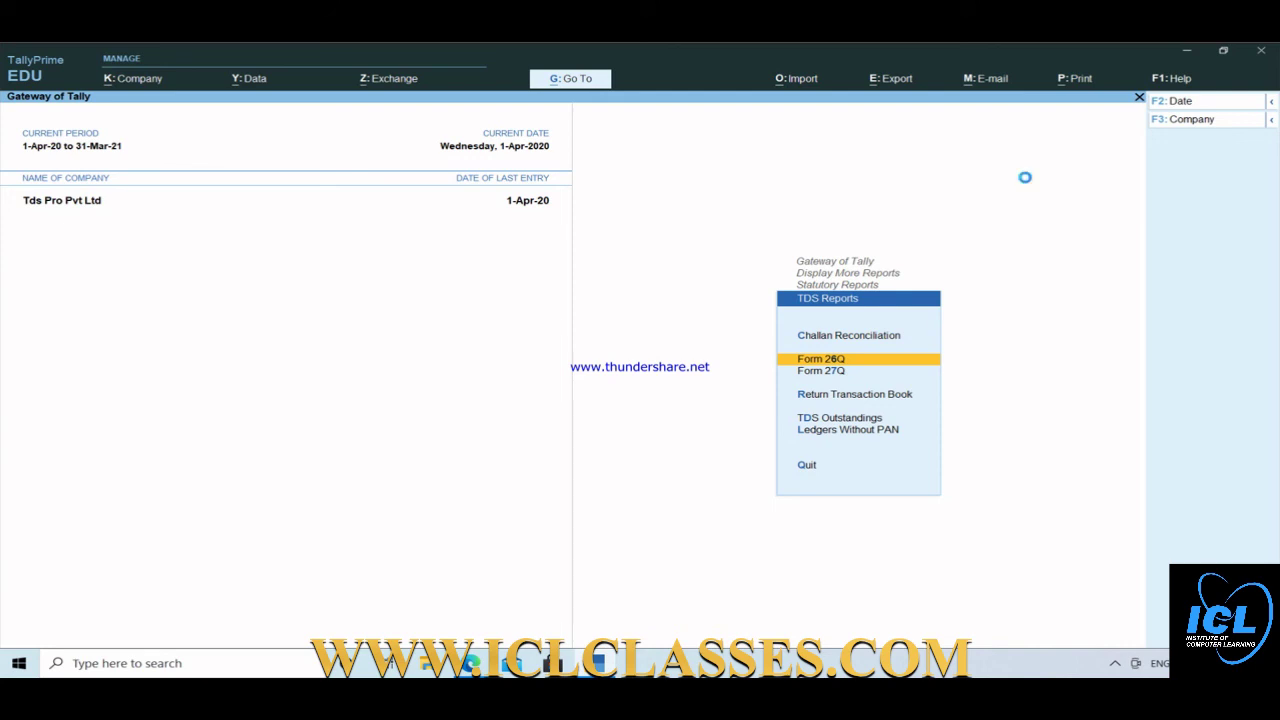
key("Return")
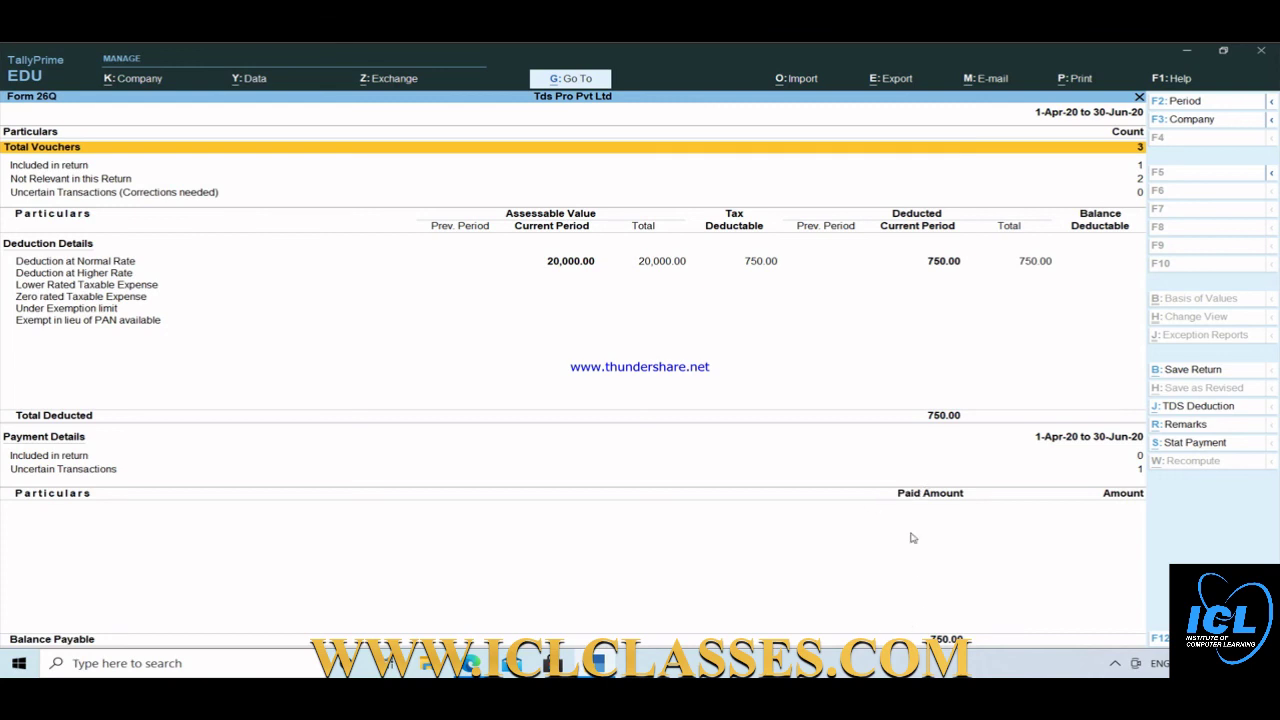
left_click(1199, 446)
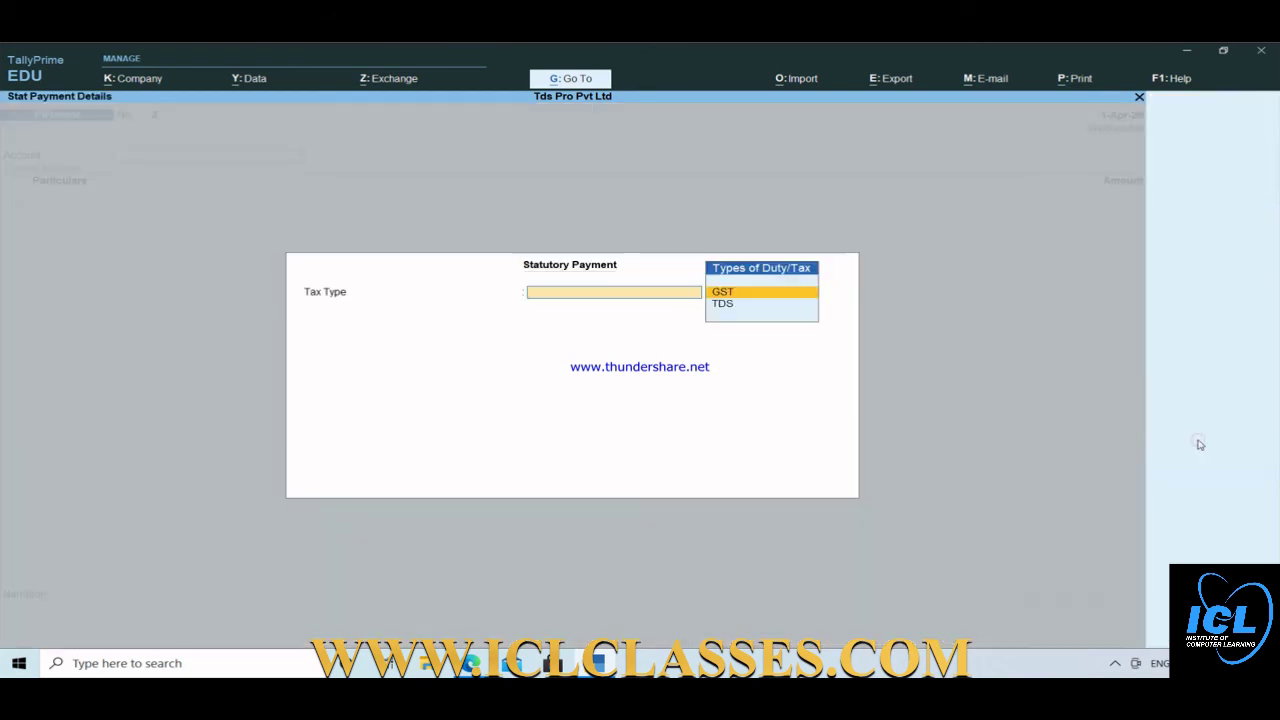
left_click(722, 304)
key("Return")
key("Return")
key("Return")
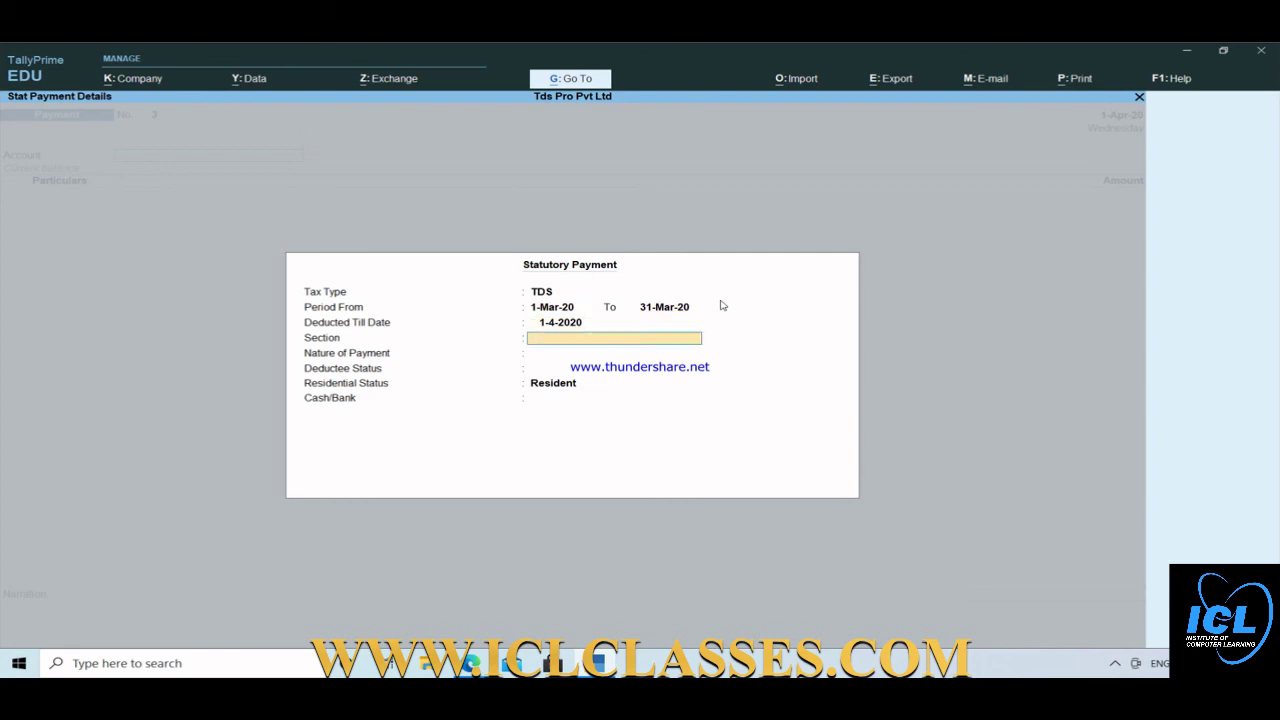
key("Escape")
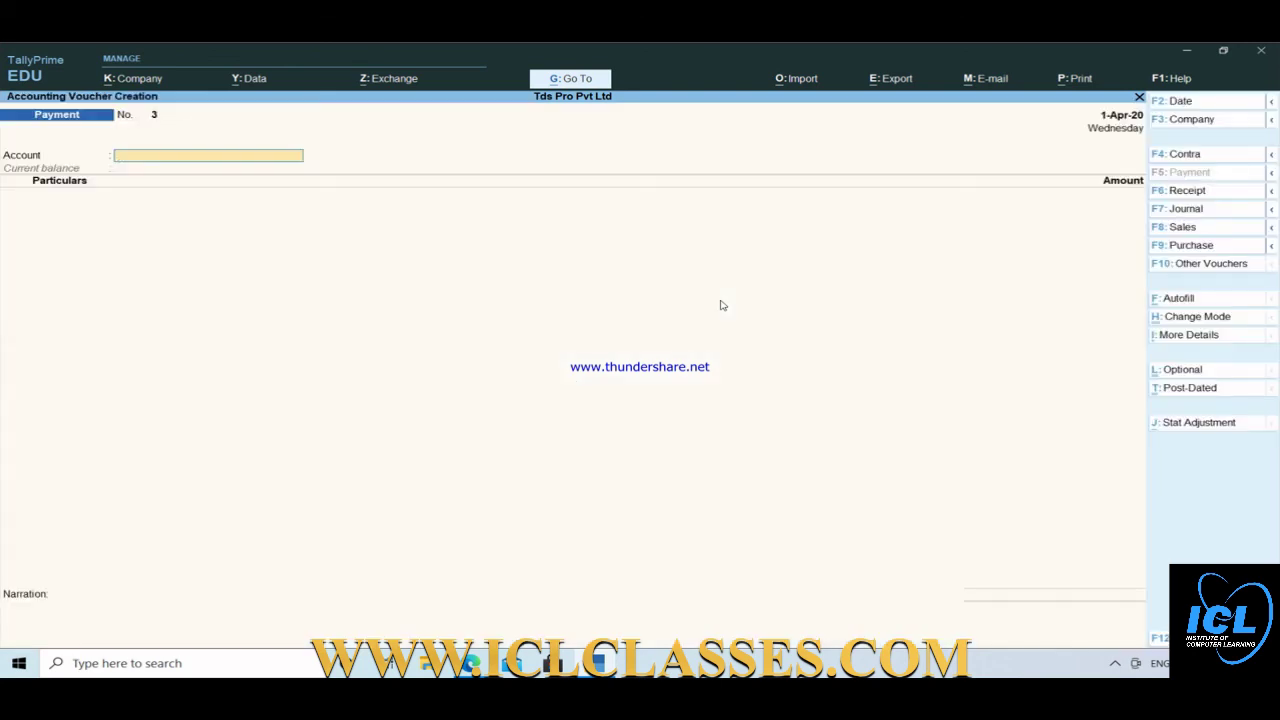
key("Escape")
key("y")
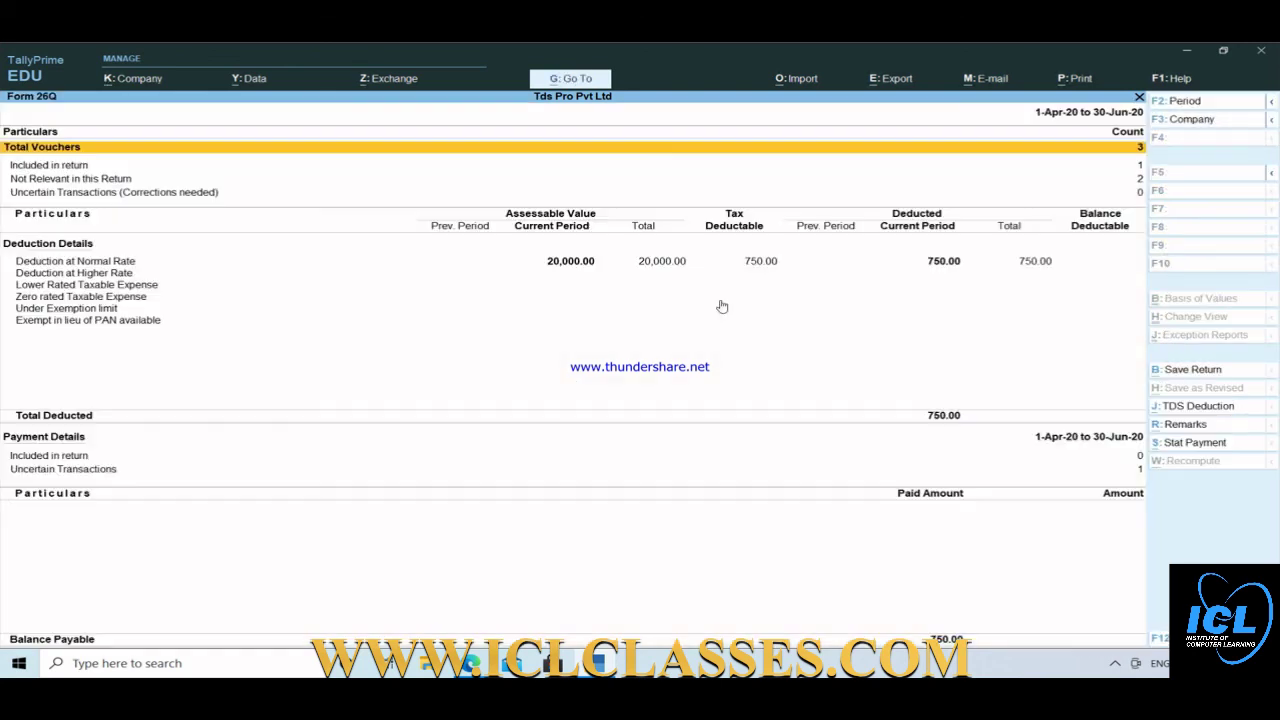
Close Form 26Q and back out through the TDS and Statutory Reports menus.
key("Escape")
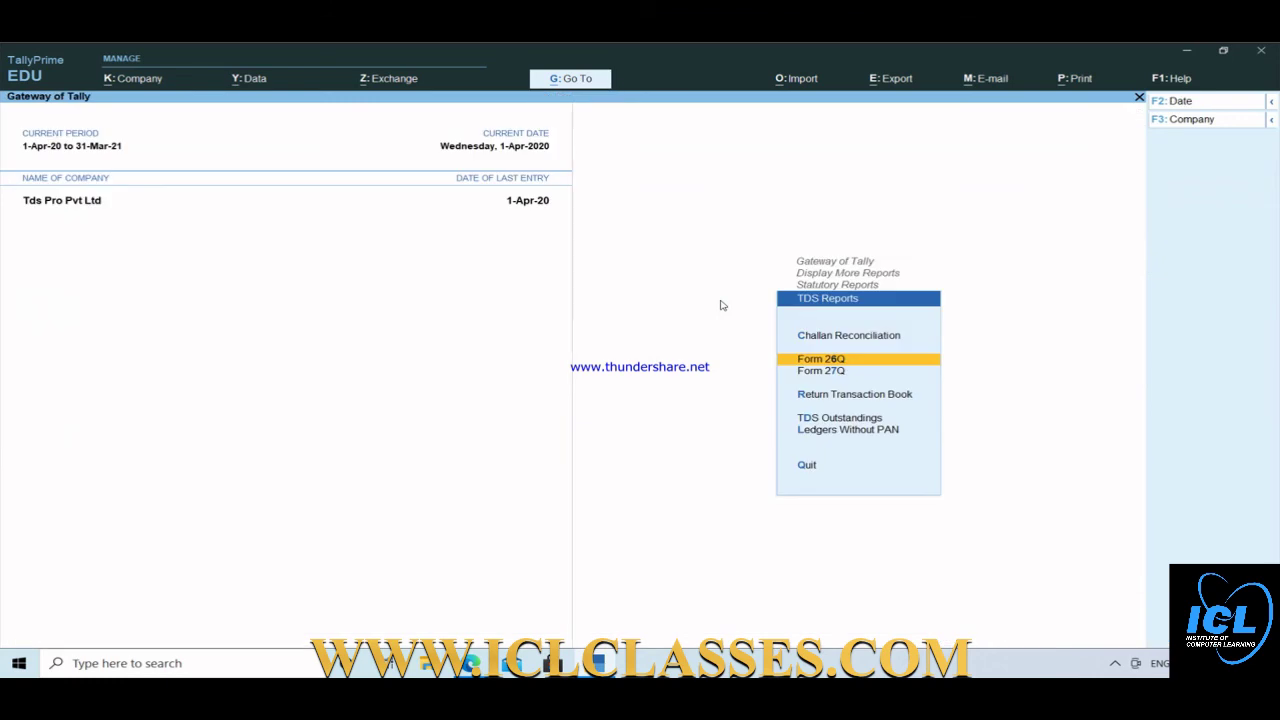
key("Escape")
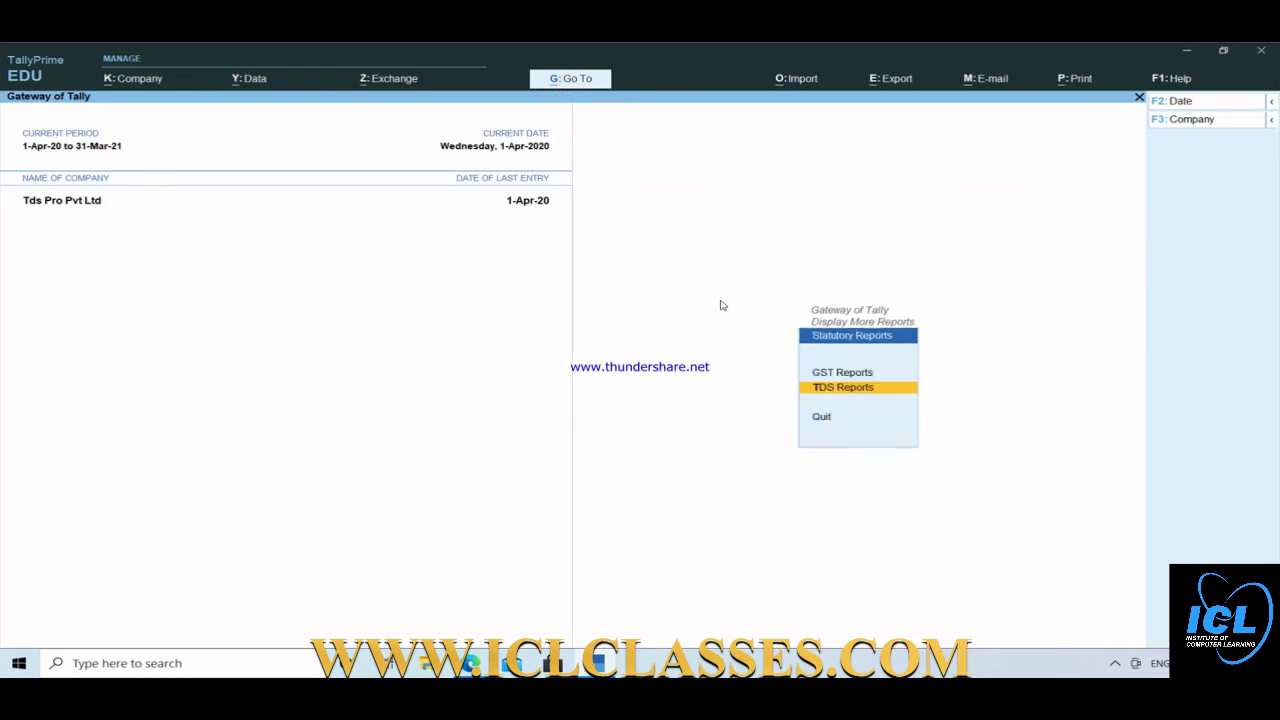
key("Escape")
key("Escape")
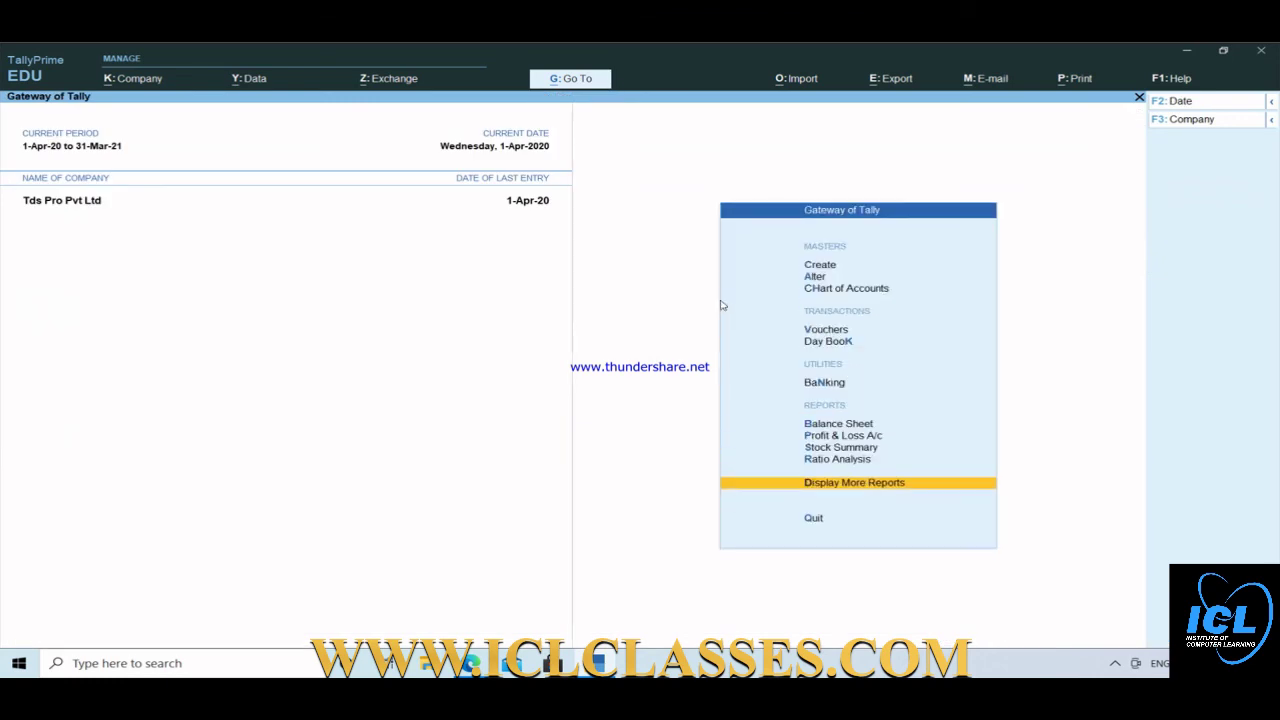